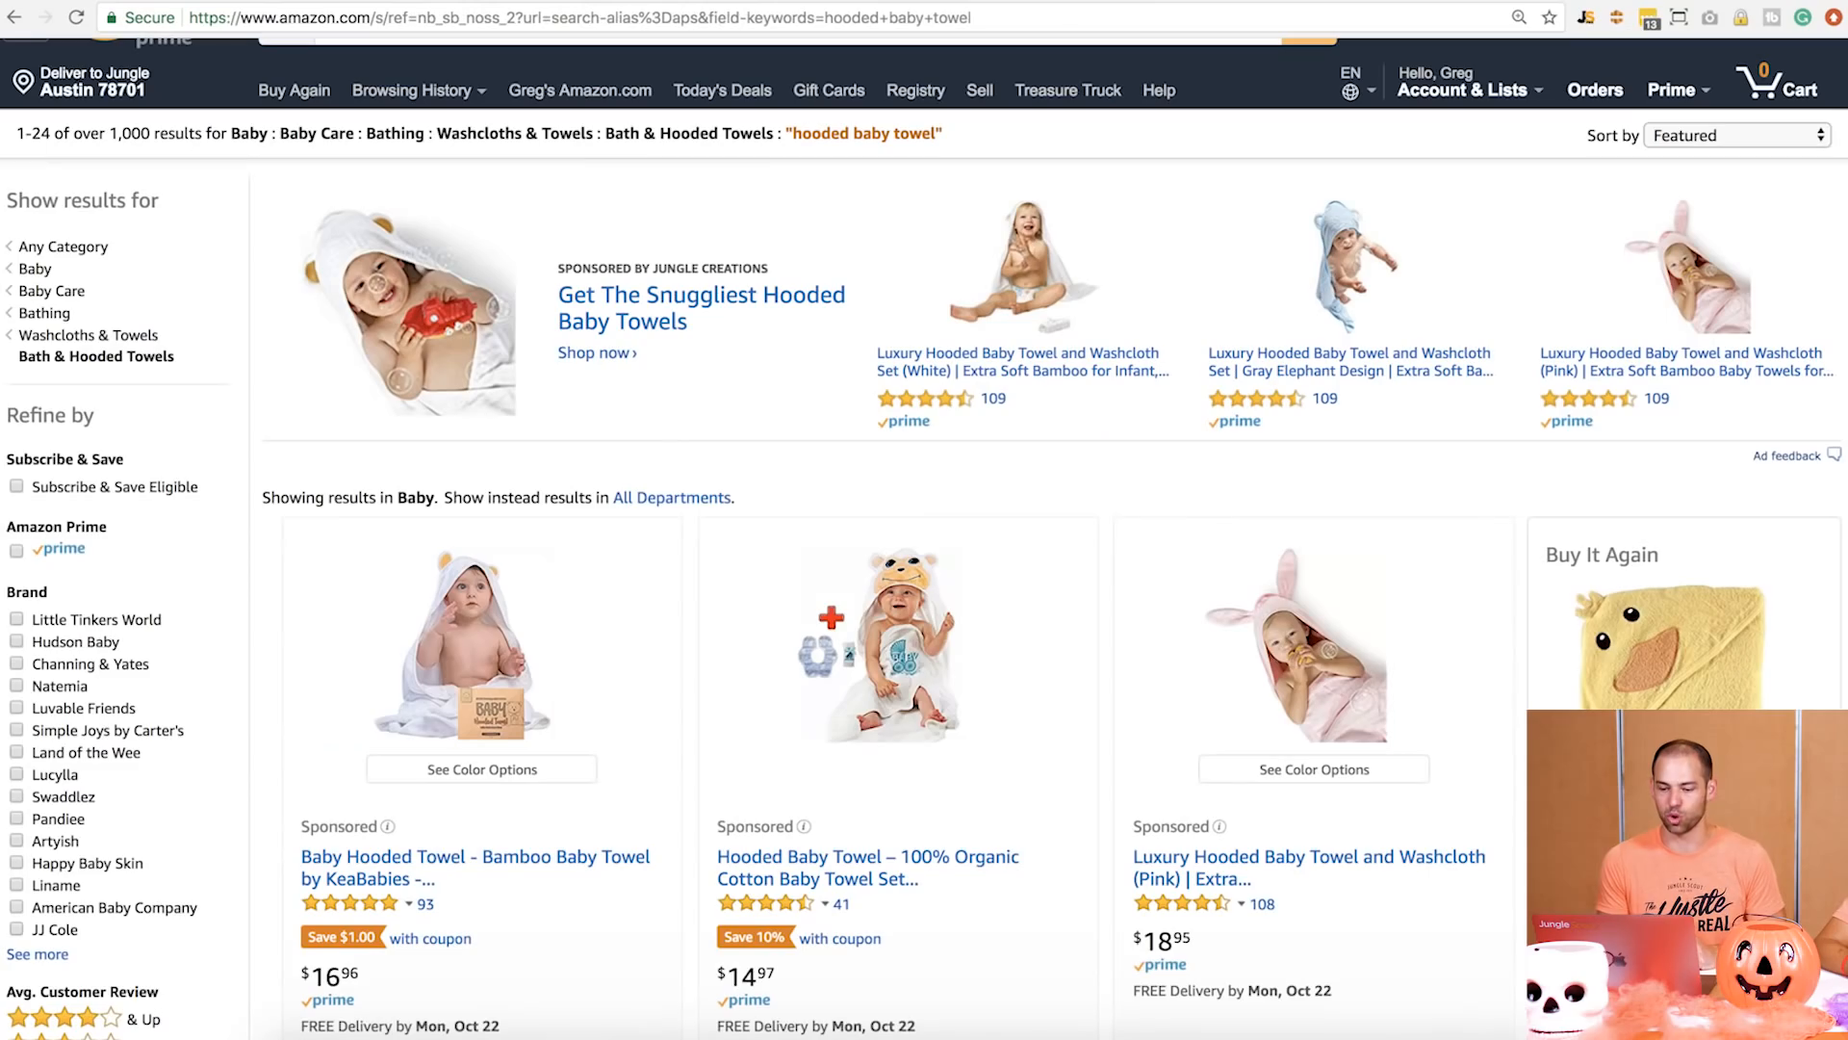
{"action": "scroll", "coordinate": [896, 291], "scroll_direction": "up", "scroll_amount": 2}
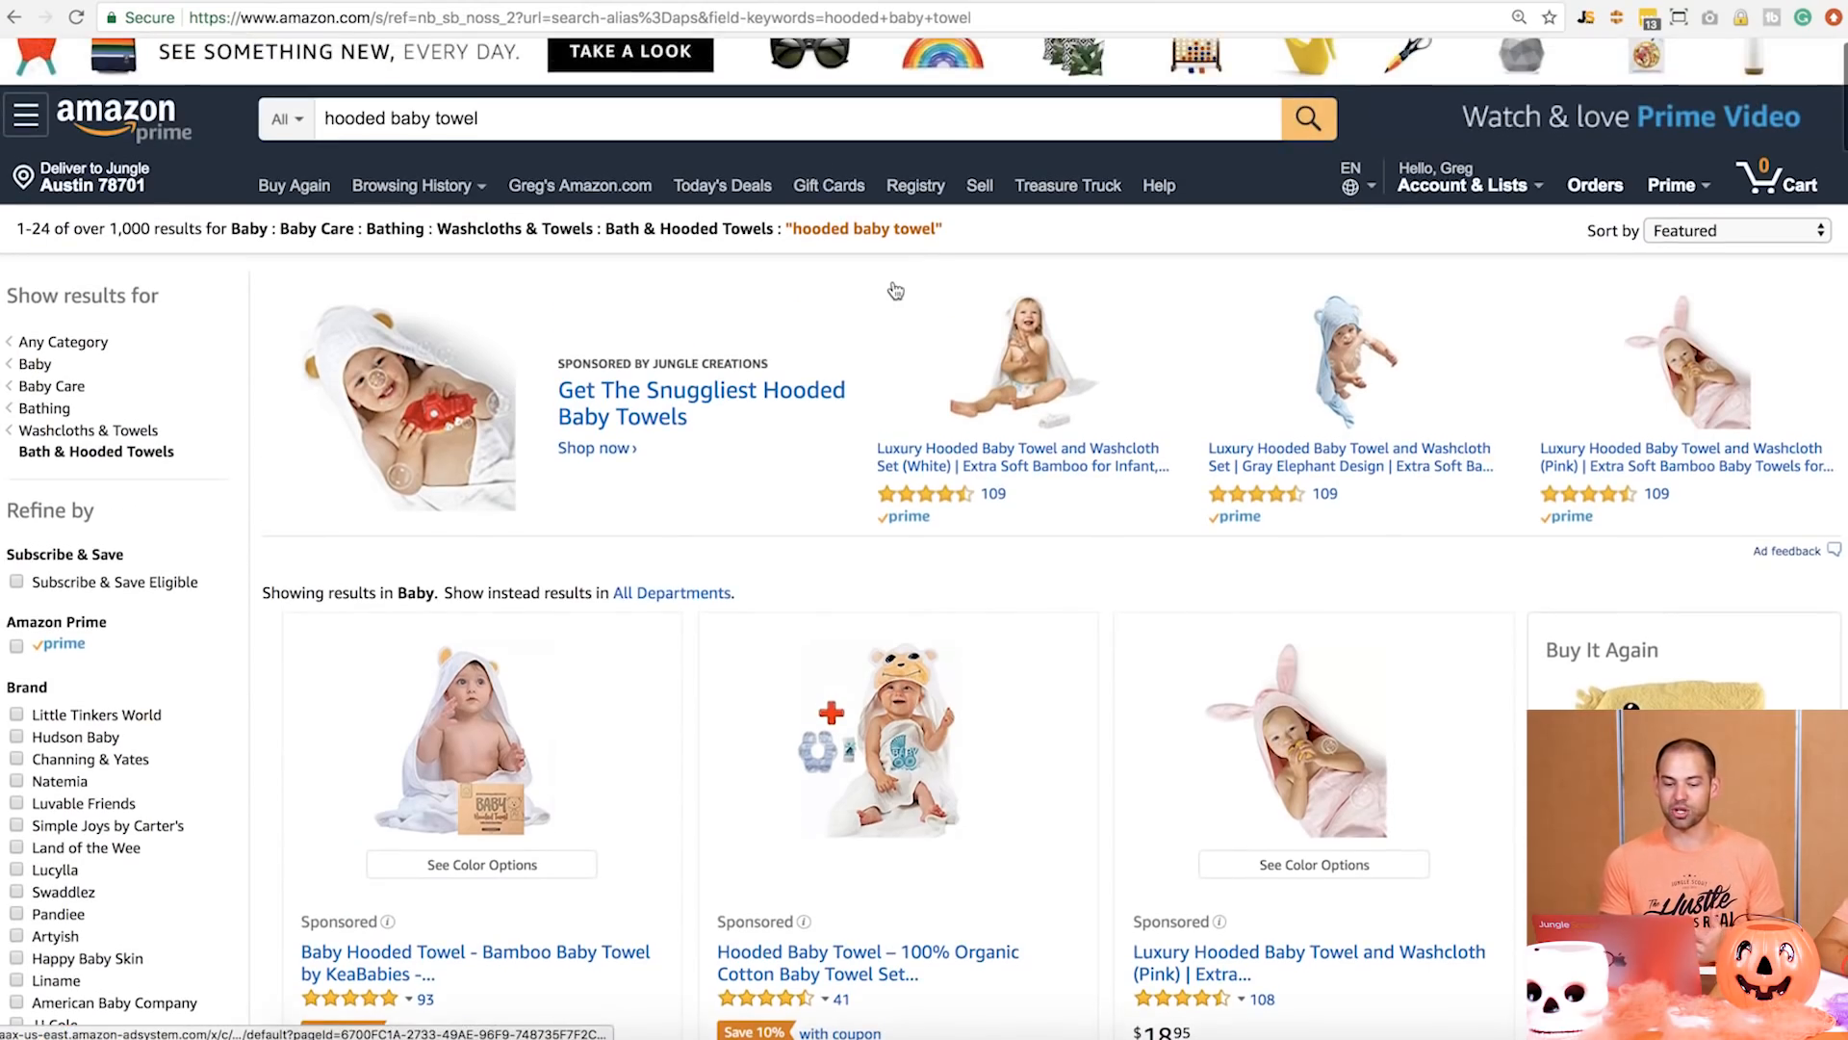
{"action": "scroll", "coordinate": [895, 291], "scroll_direction": "down", "scroll_amount": 4}
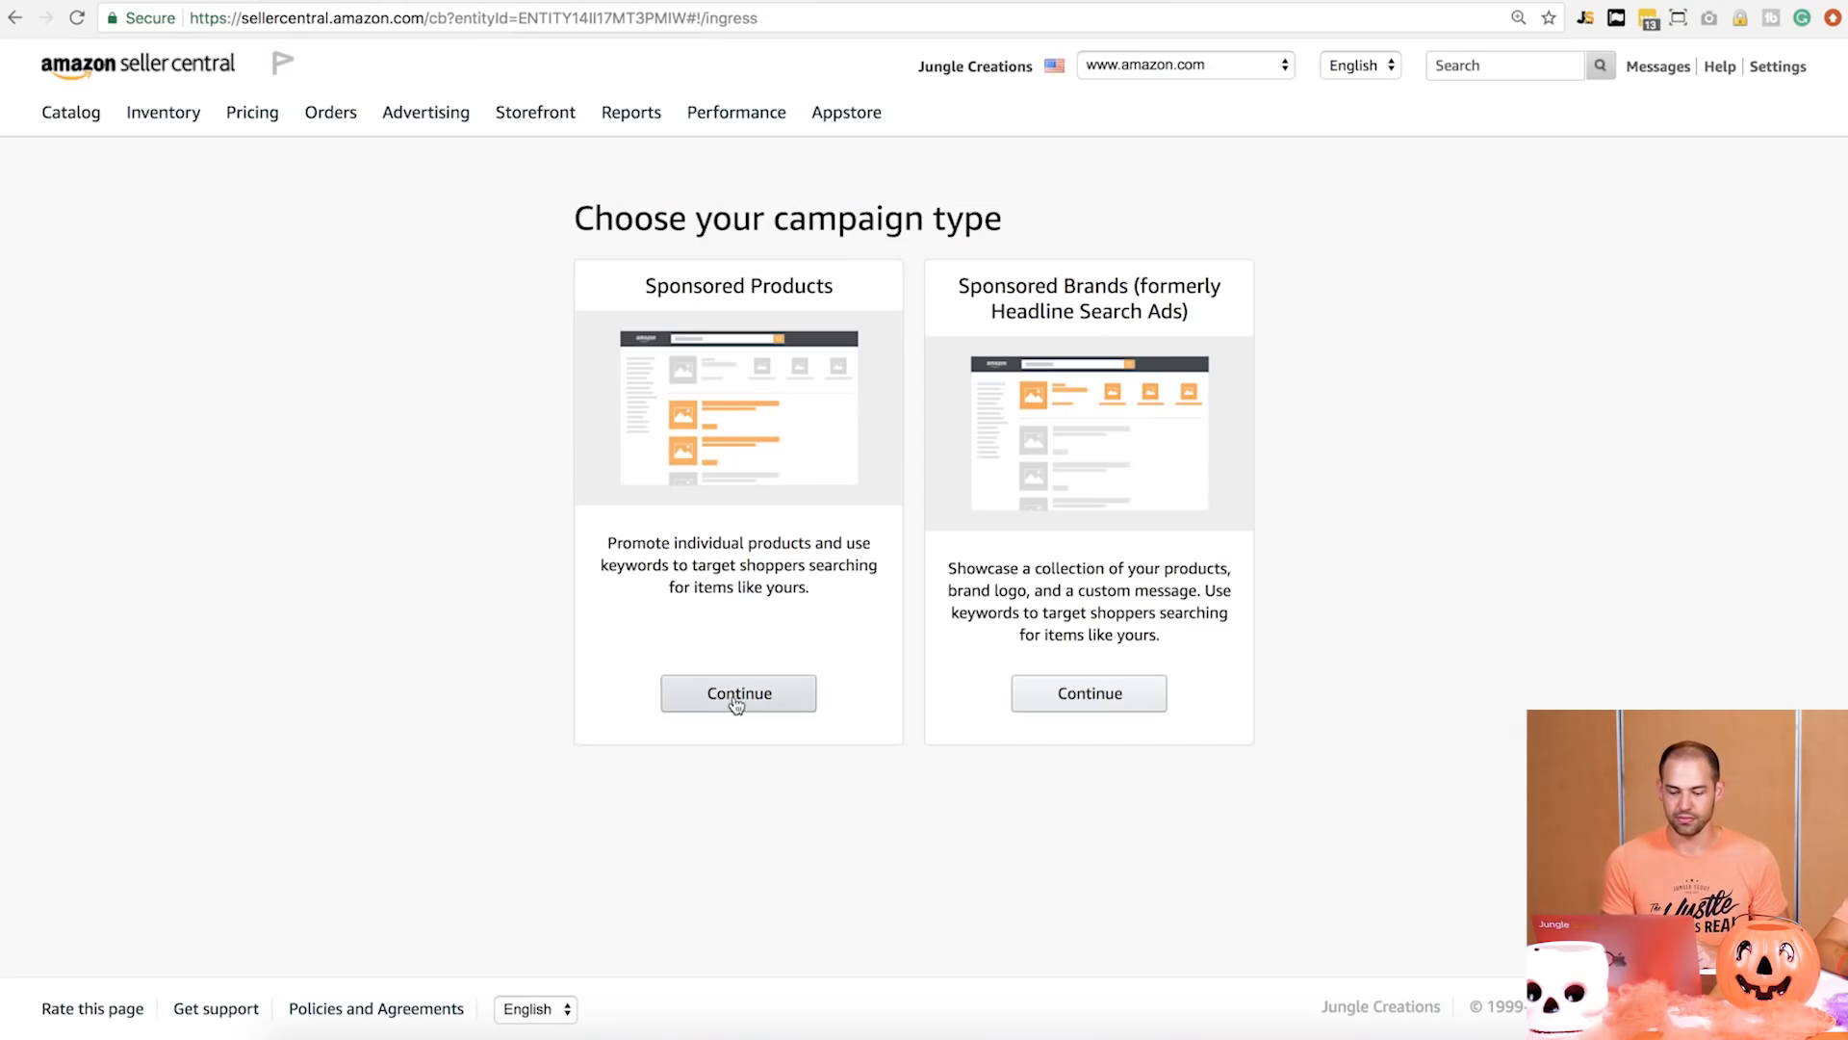
Start a Sponsored Products campaign named "KeyboardTray Auto" with a daily budget of $50
{"action": "left_click", "coordinate": [735, 702]}
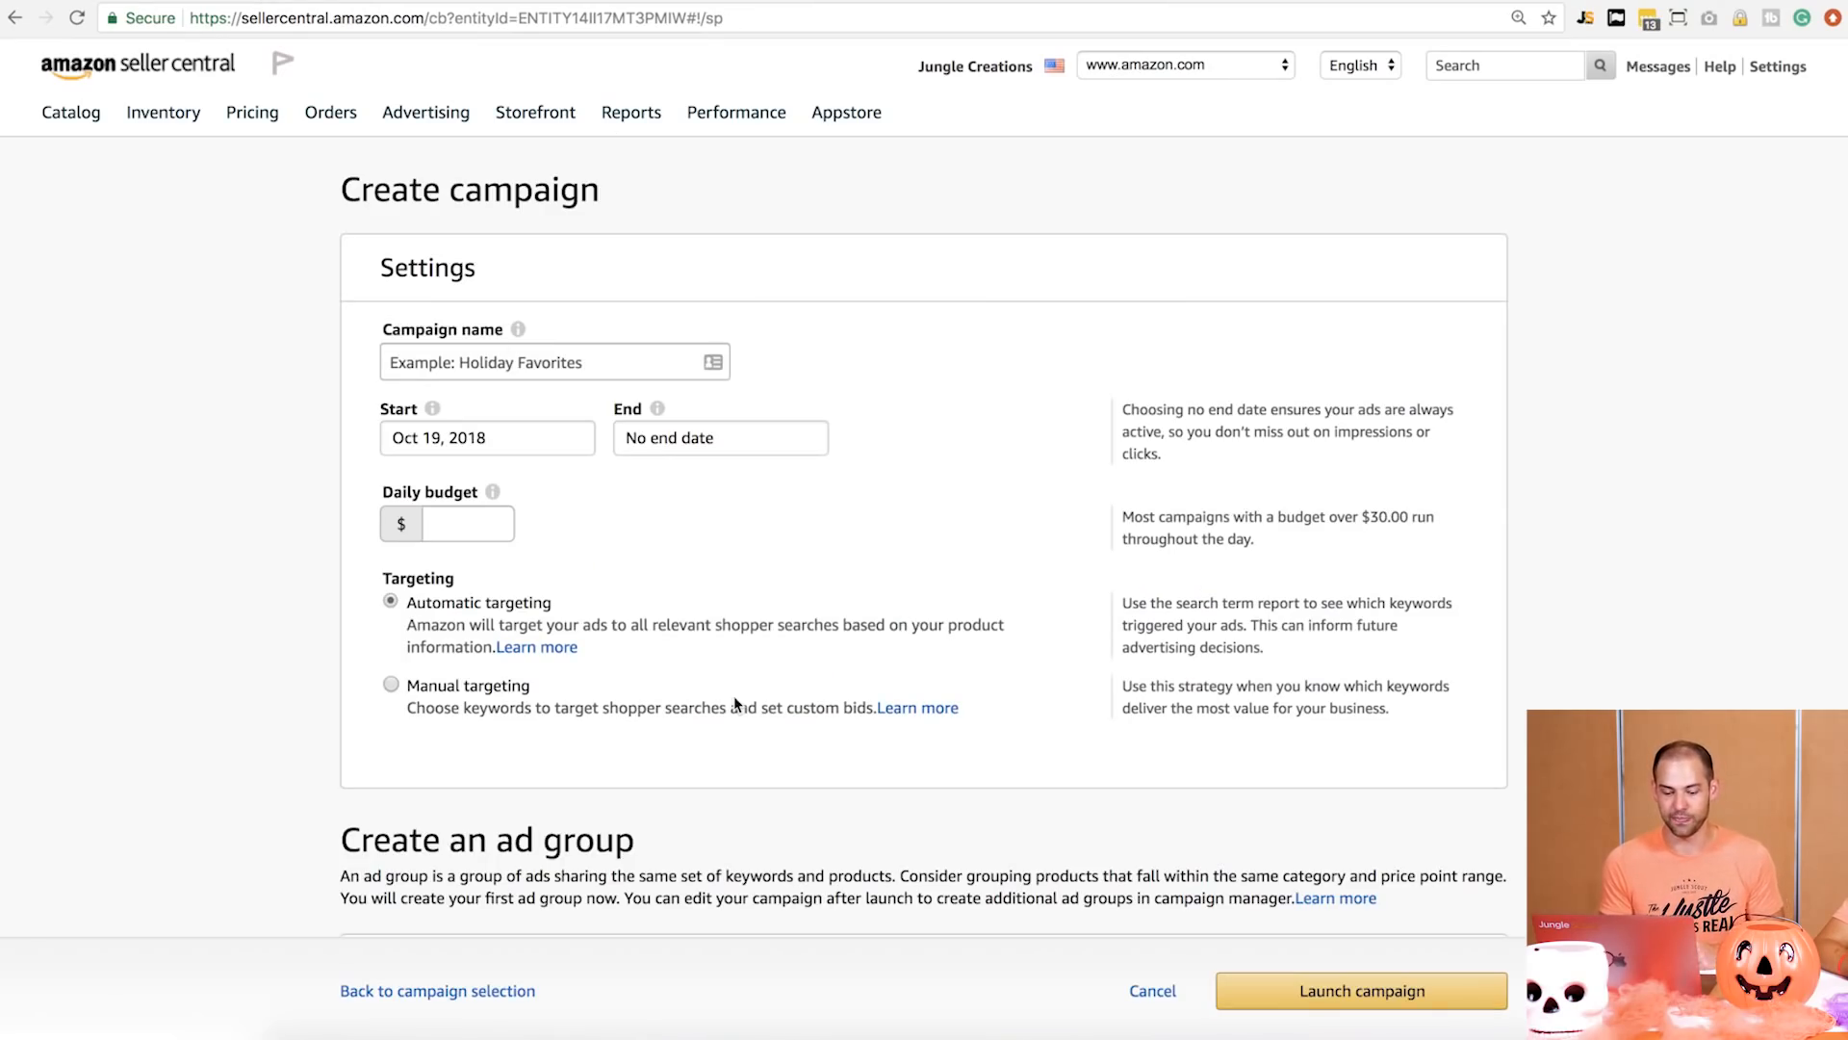
{"action": "left_click", "coordinate": [590, 374]}
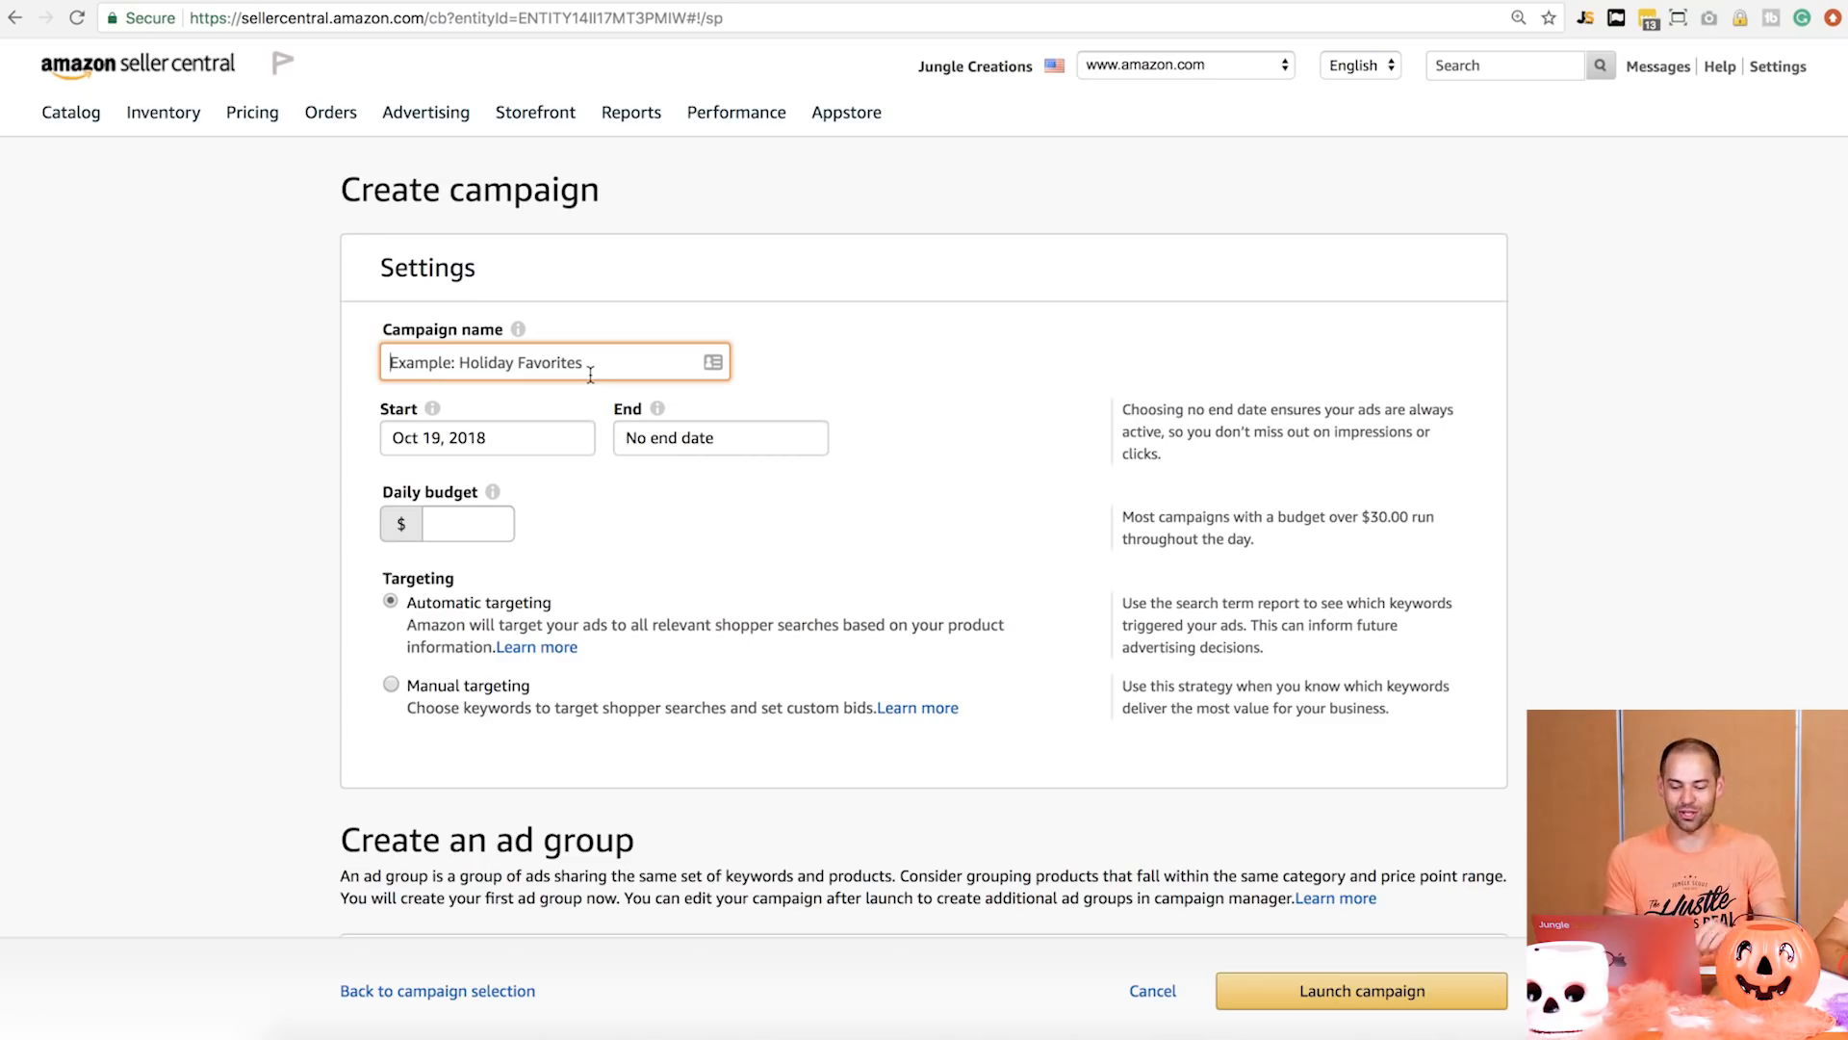
{"action": "type", "text": "KeyboardTray Auto"}
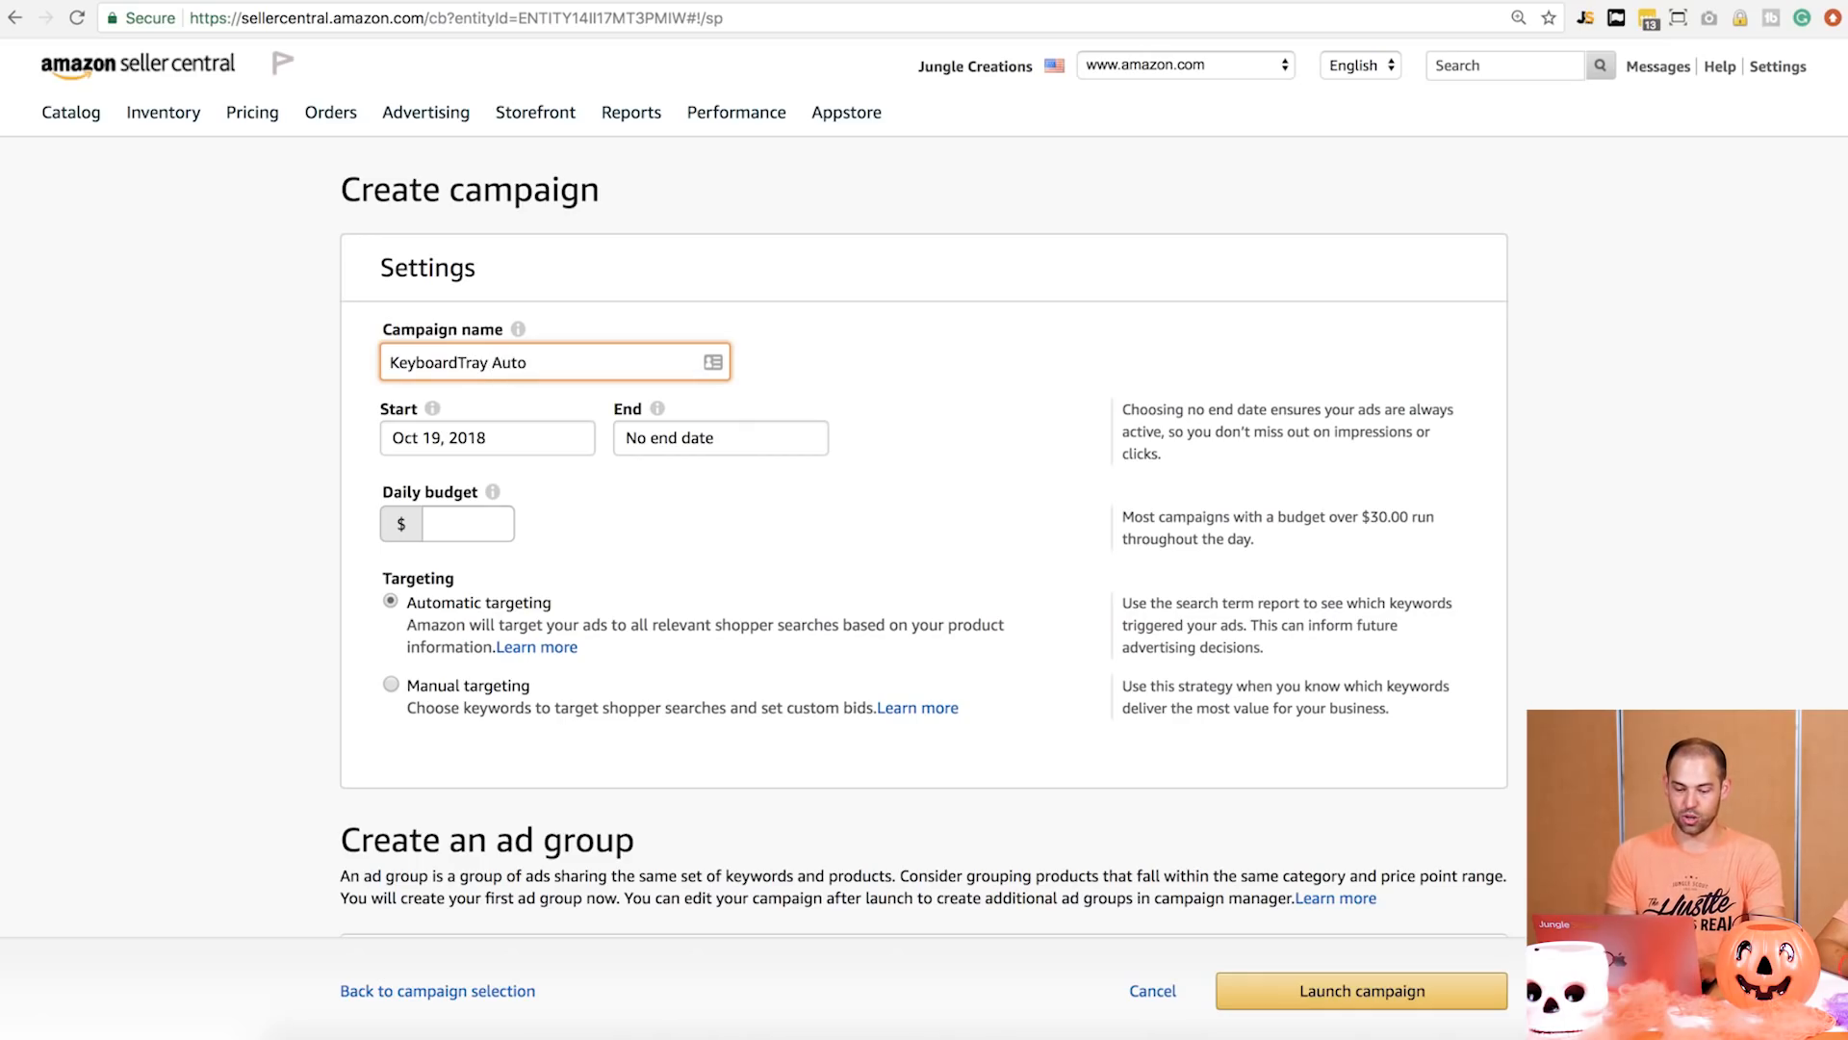
{"action": "left_click", "coordinate": [479, 521]}
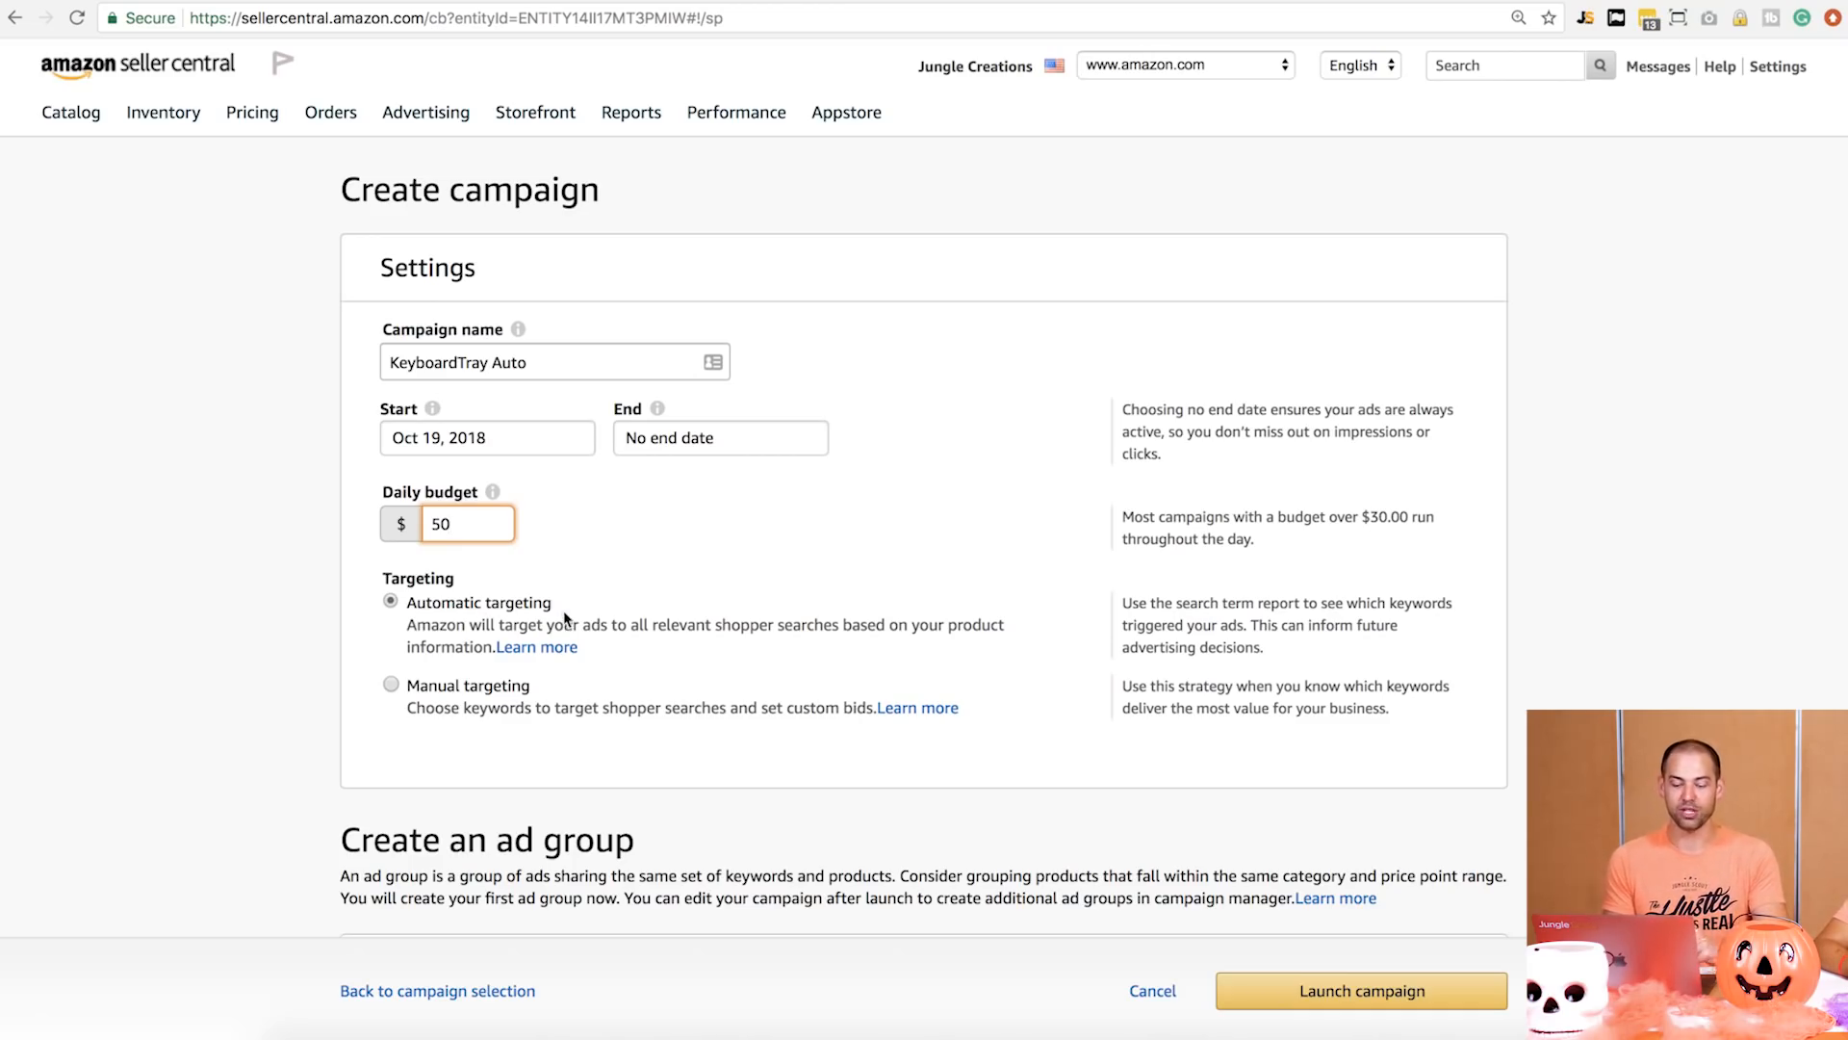
Name the ad group "Bamboo" and add the keyboard tray product with SKU Keyboard-Tray-Bamboo to it
{"action": "scroll", "coordinate": [567, 618], "scroll_direction": "down", "scroll_amount": 1}
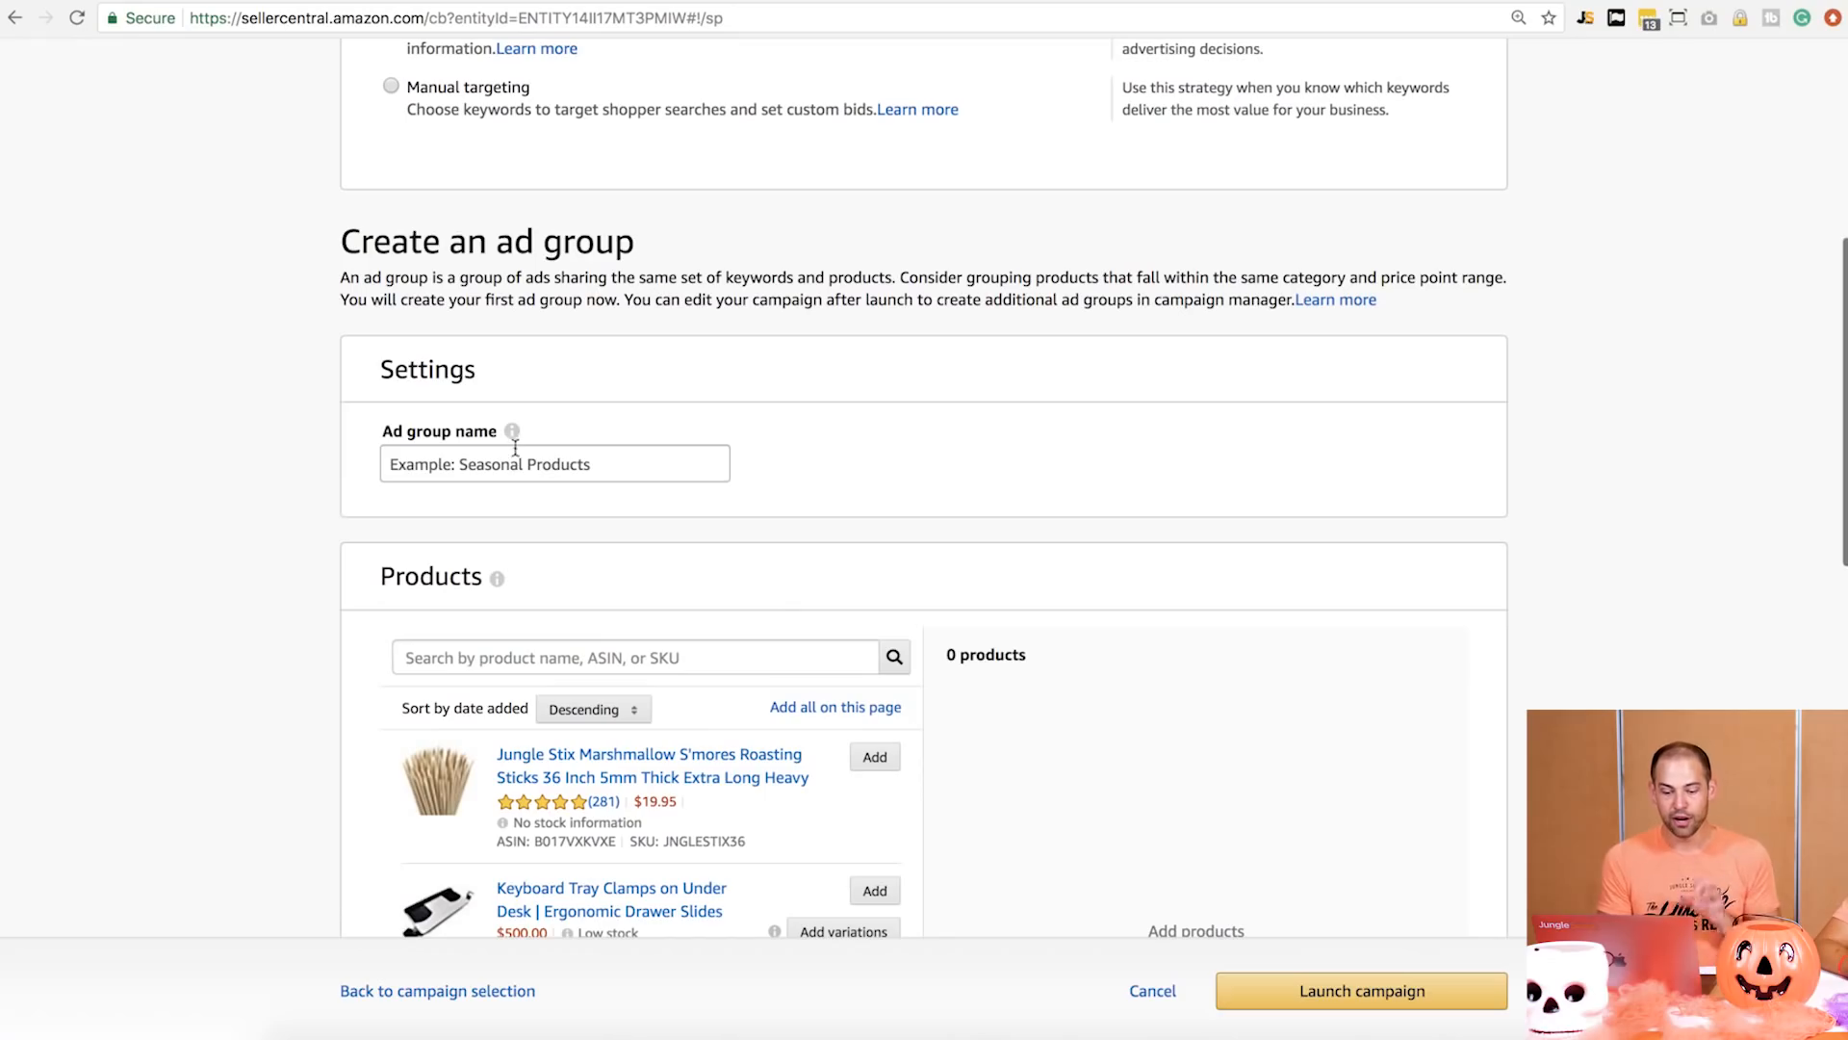
{"action": "left_click", "coordinate": [511, 454]}
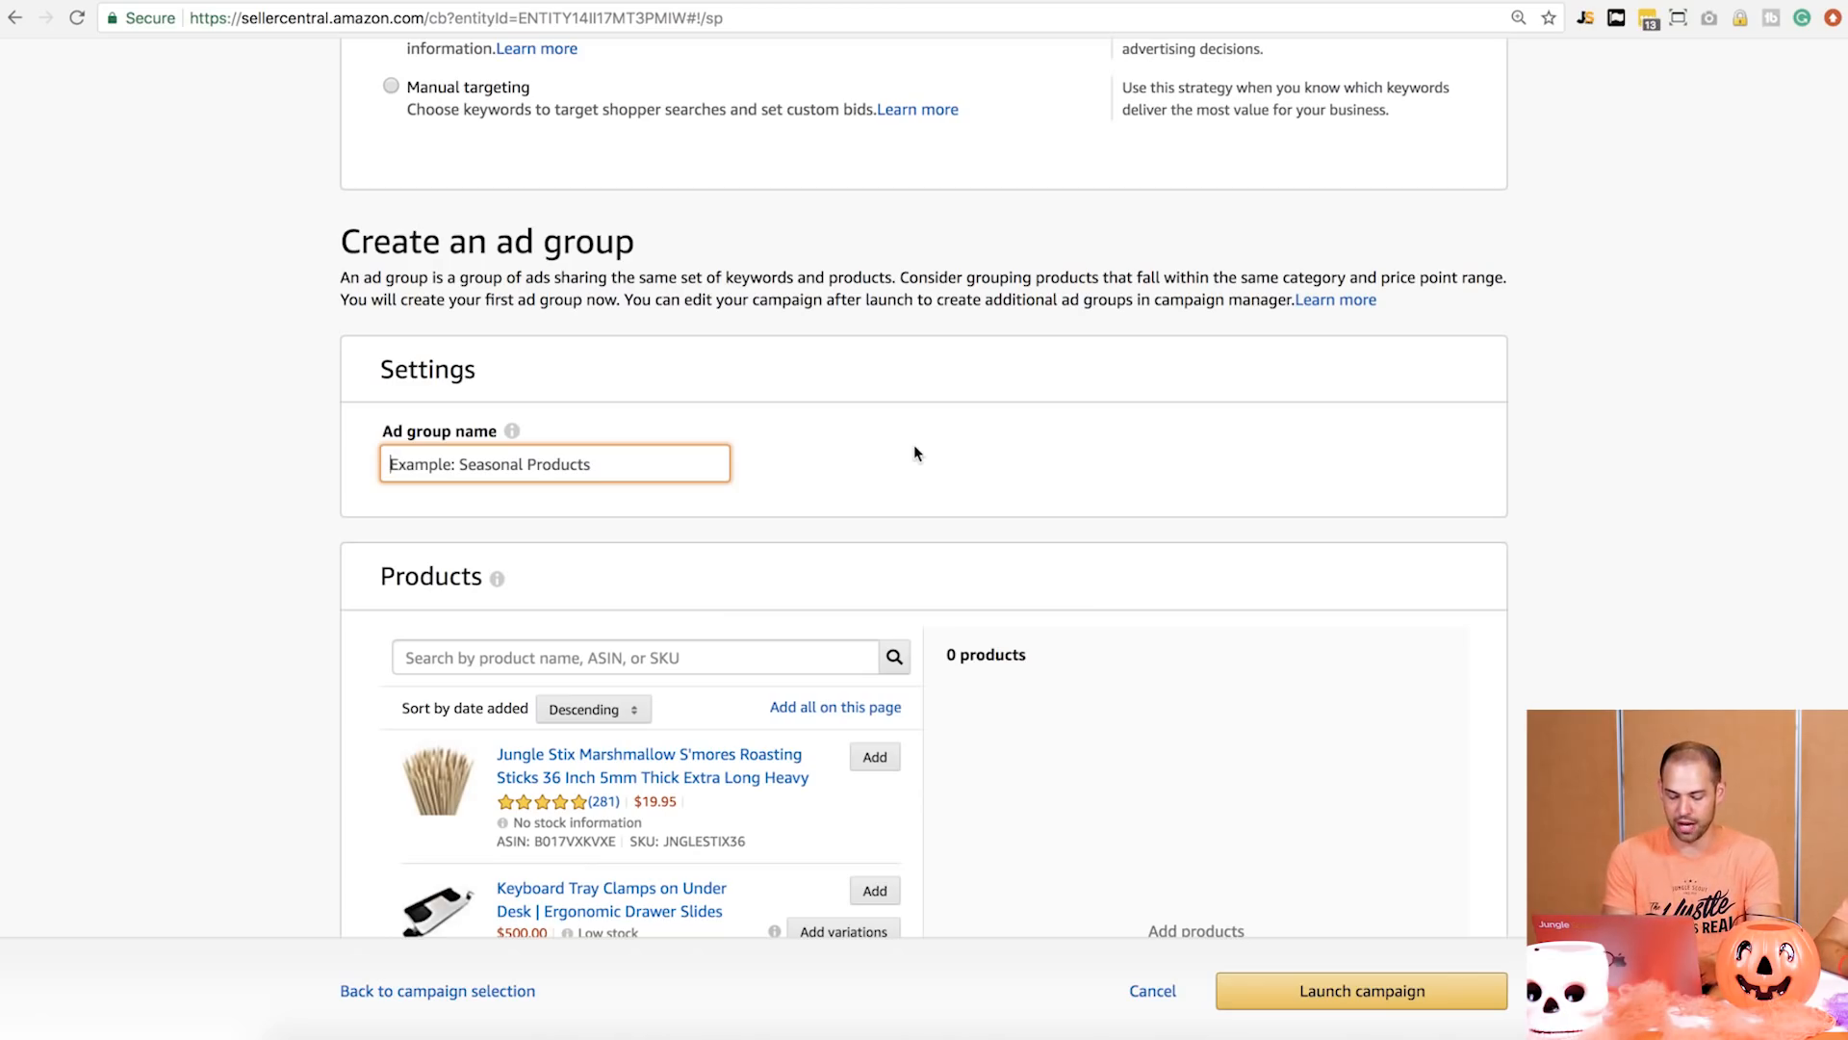
{"action": "type", "text": "Bamboo"}
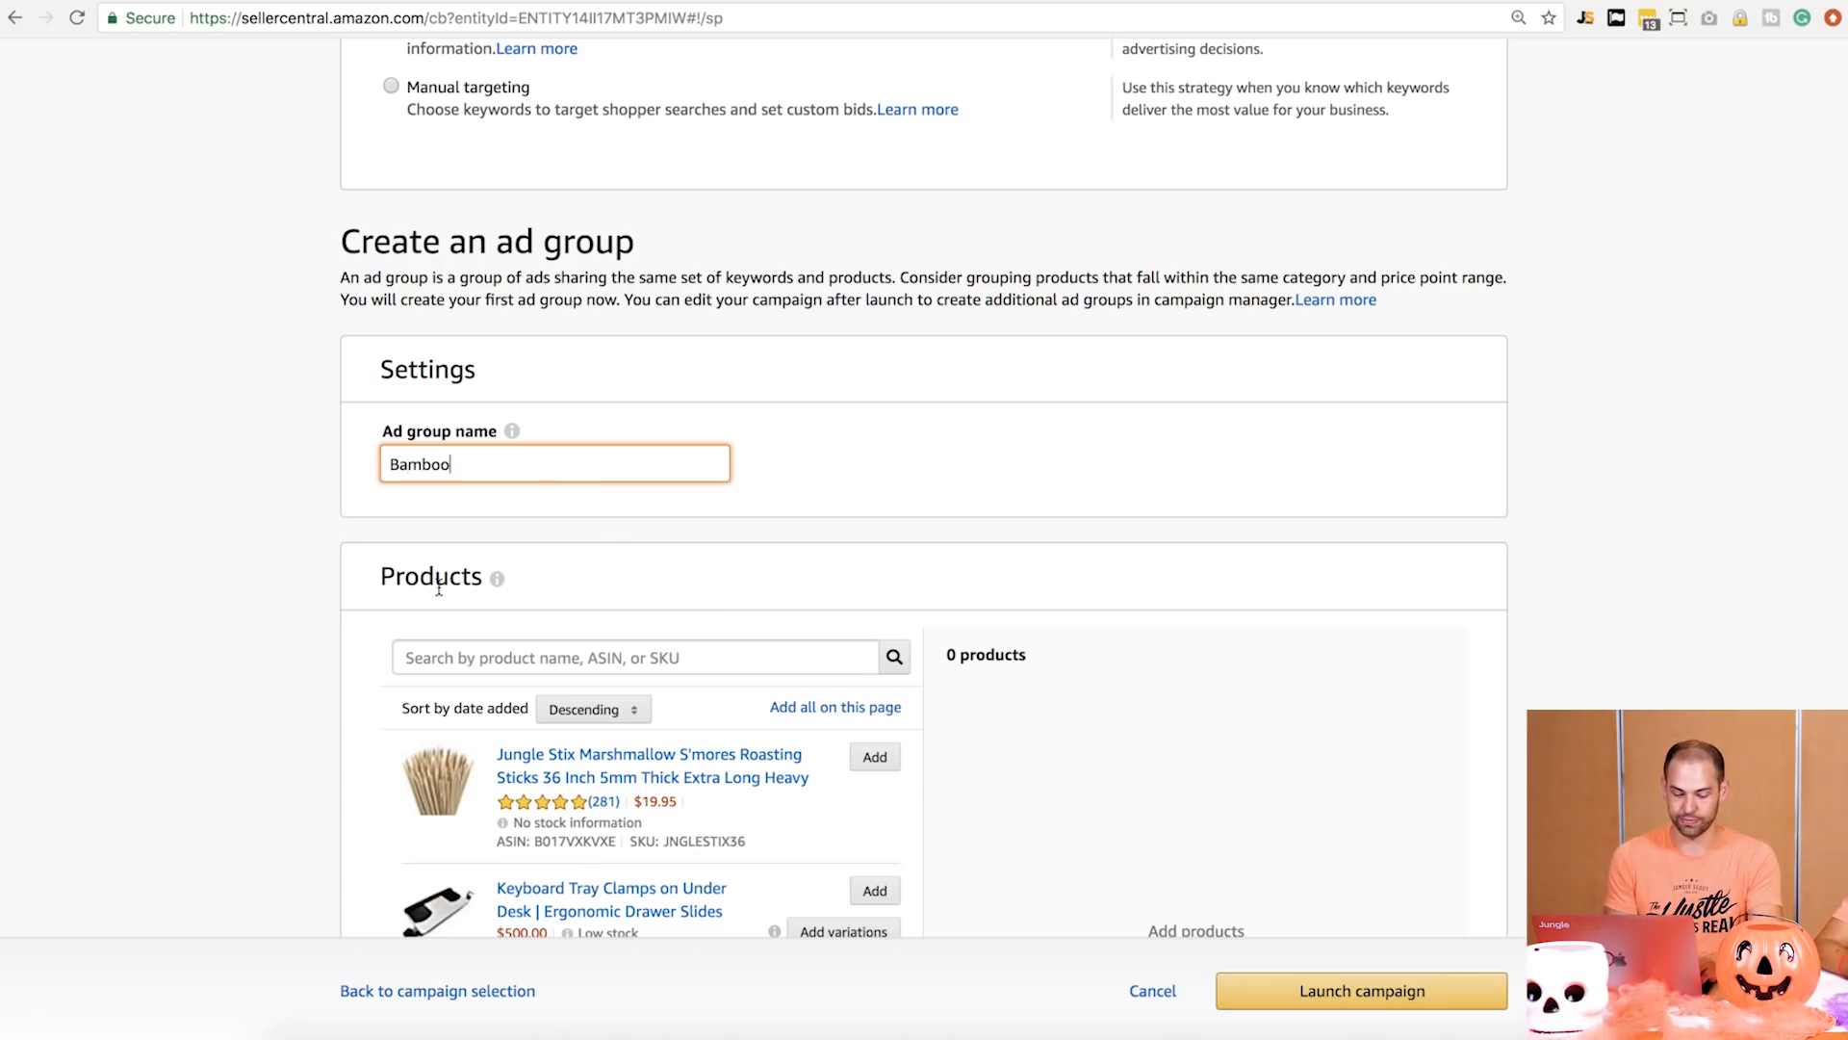
{"action": "scroll", "coordinate": [182, 606], "scroll_direction": "down", "scroll_amount": 3}
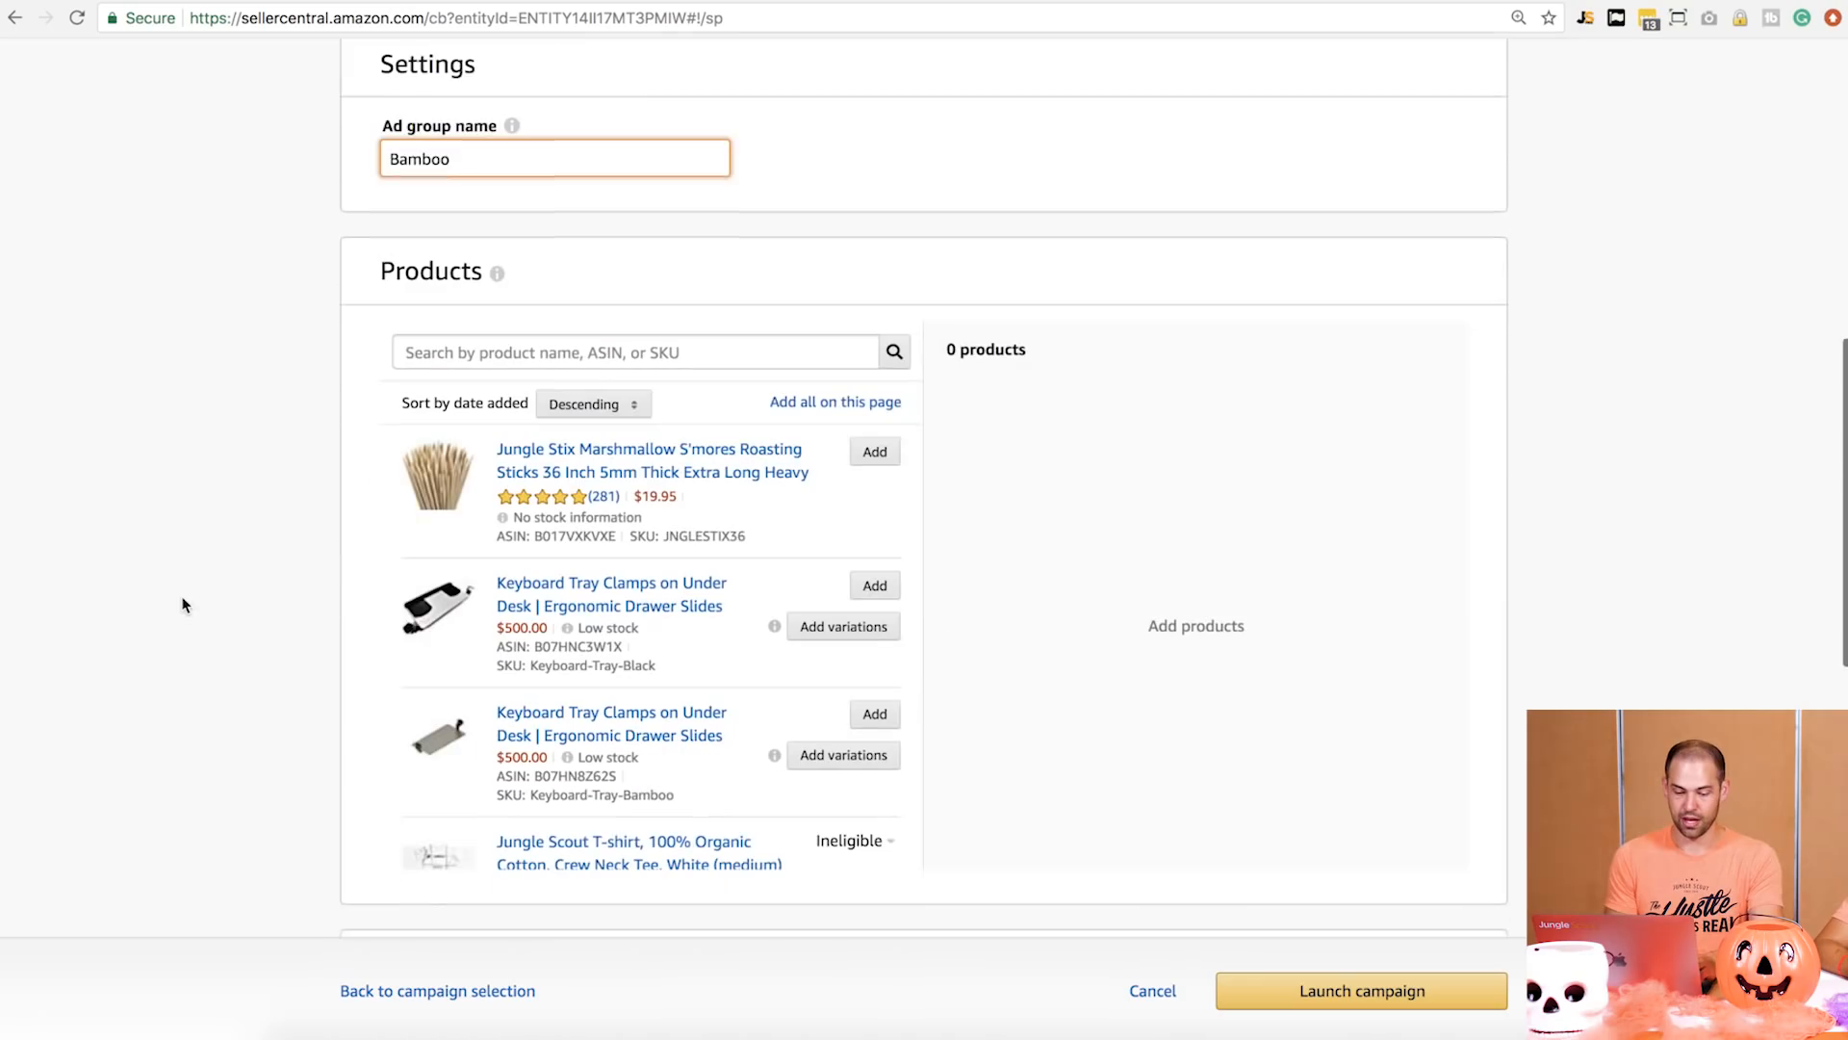
{"action": "left_click", "coordinate": [875, 714]}
Set the default bid to $1.75 and launch the automatic campaign without negative keywords
{"action": "scroll", "coordinate": [1628, 683], "scroll_direction": "down", "scroll_amount": 7}
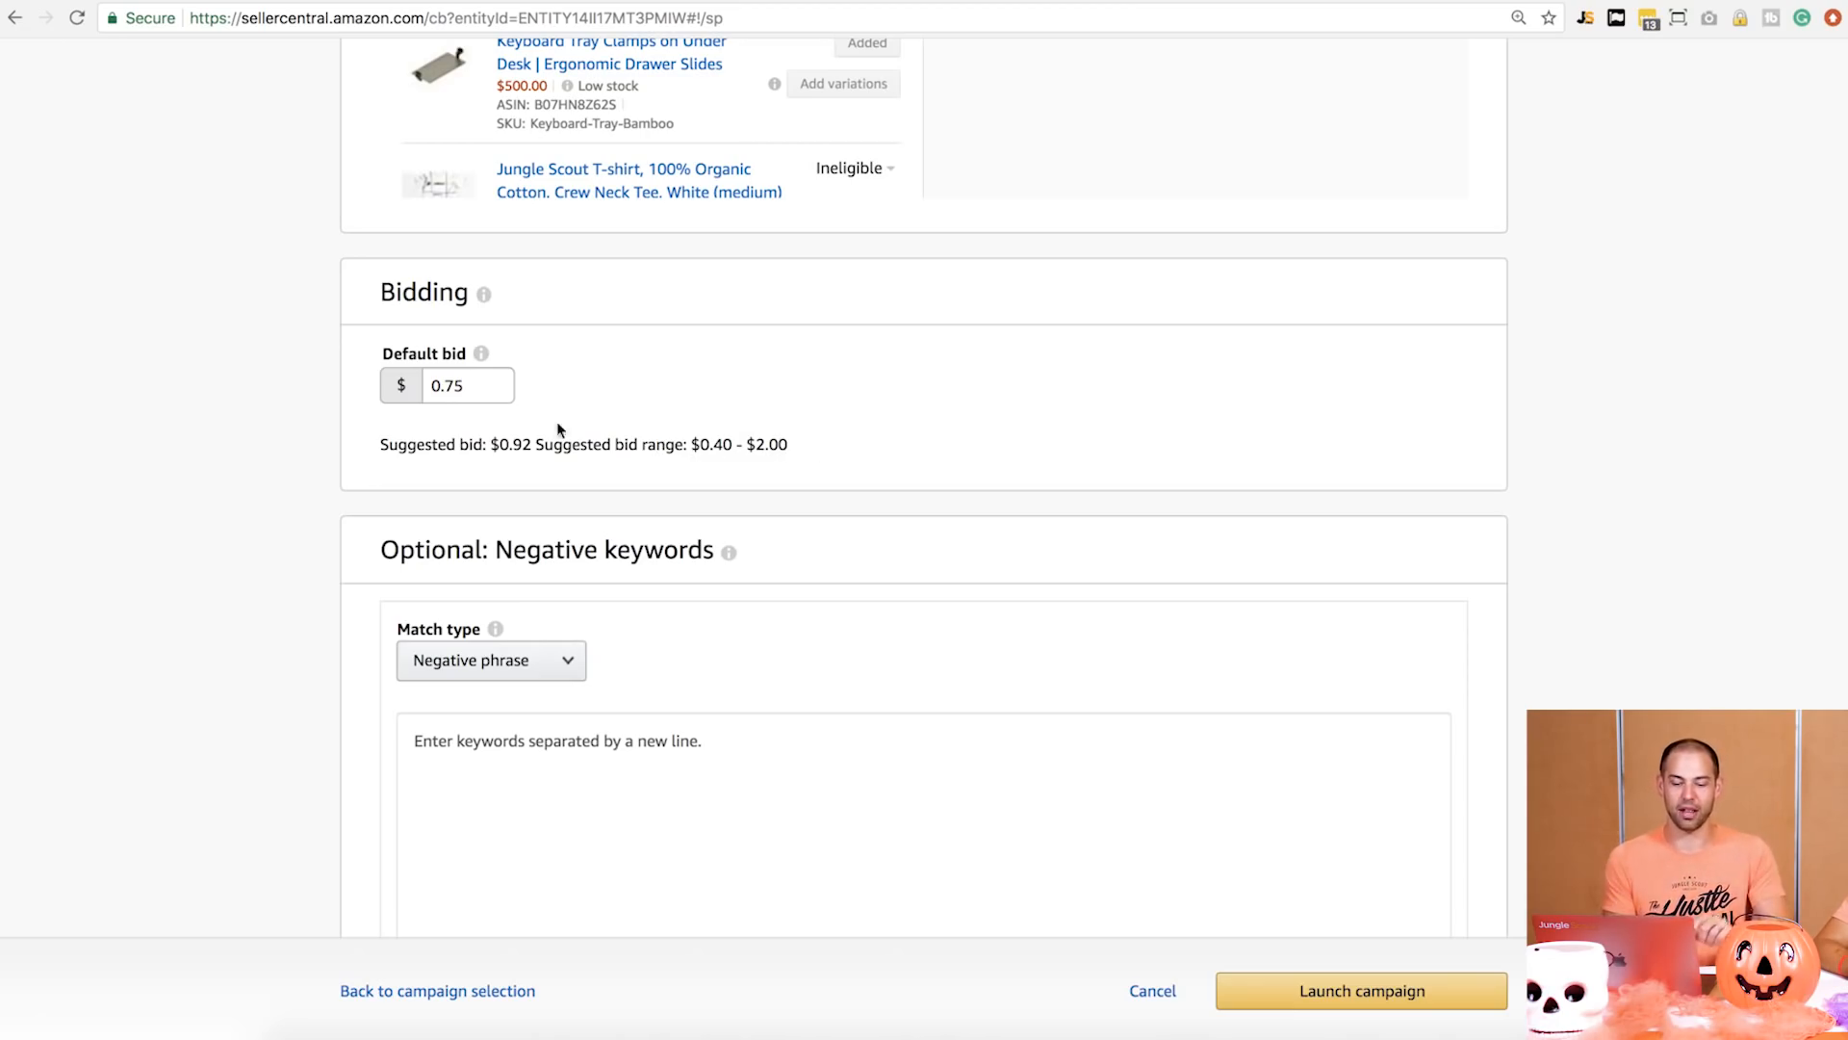
{"action": "double_click", "coordinate": [477, 379]}
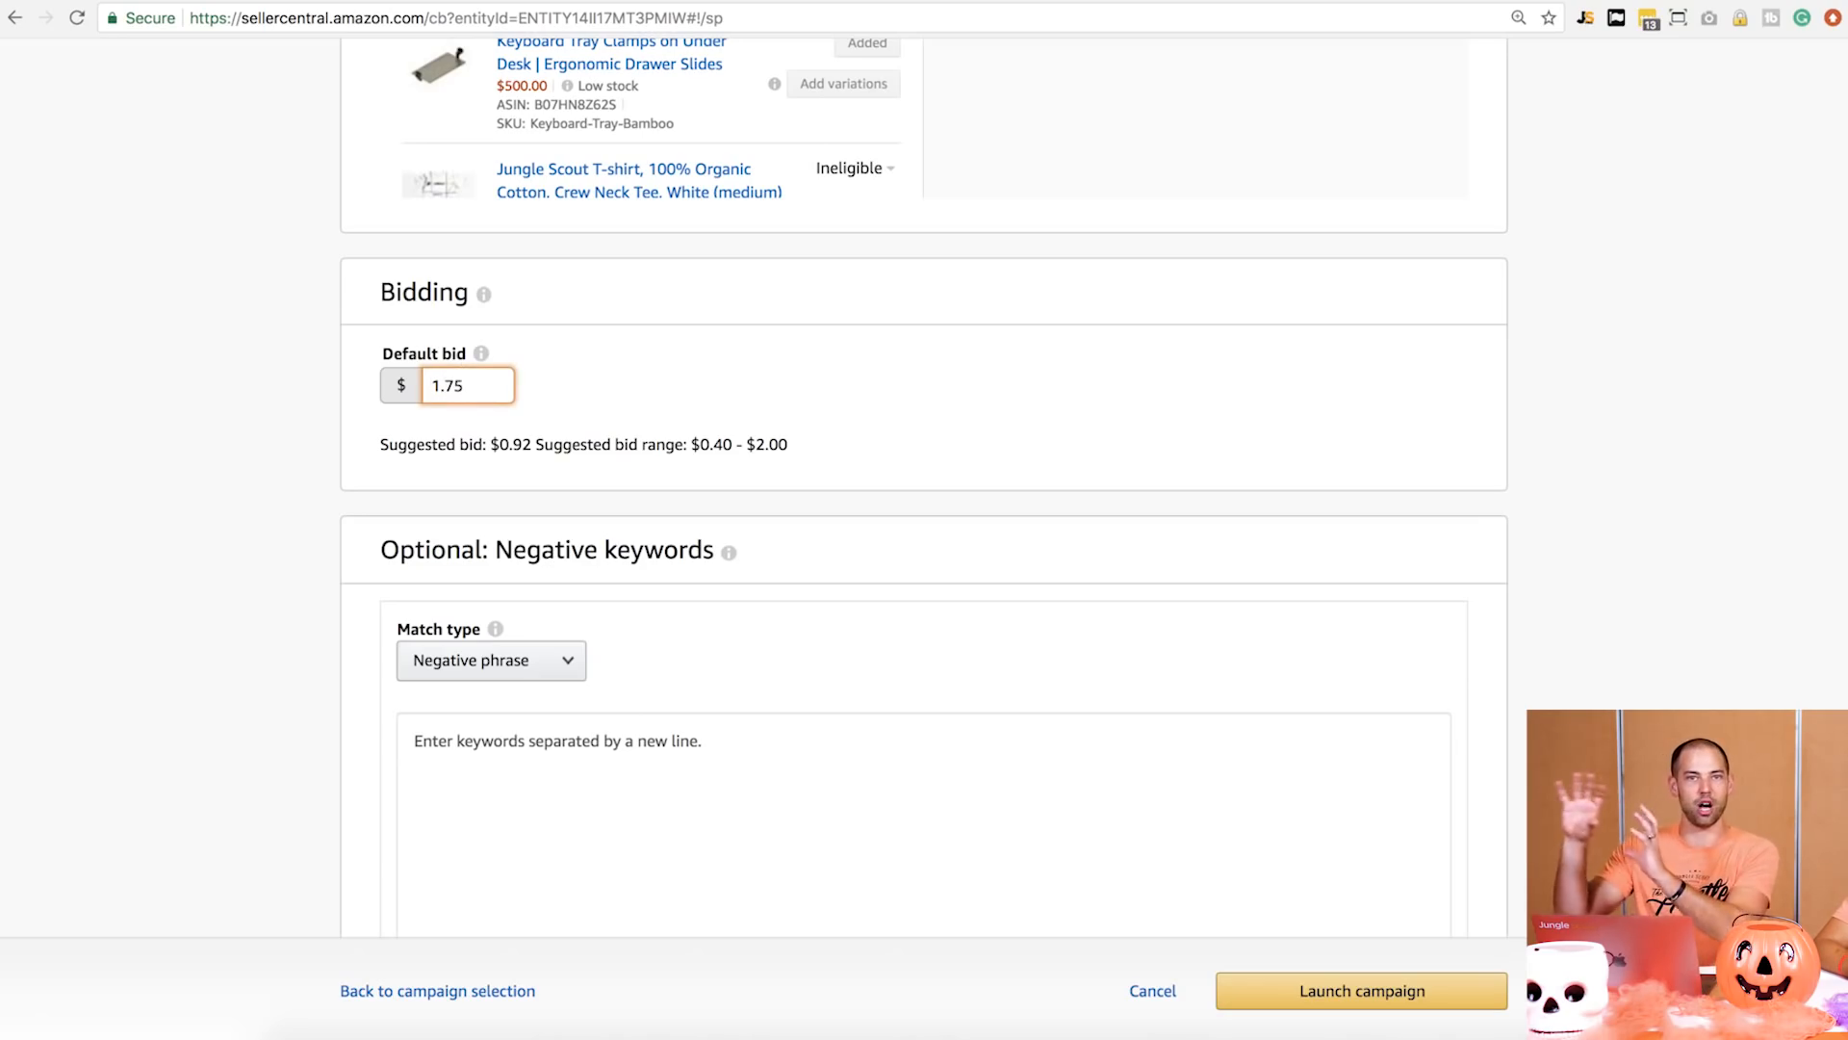
{"action": "scroll", "coordinate": [1215, 495], "scroll_direction": "down", "scroll_amount": 5}
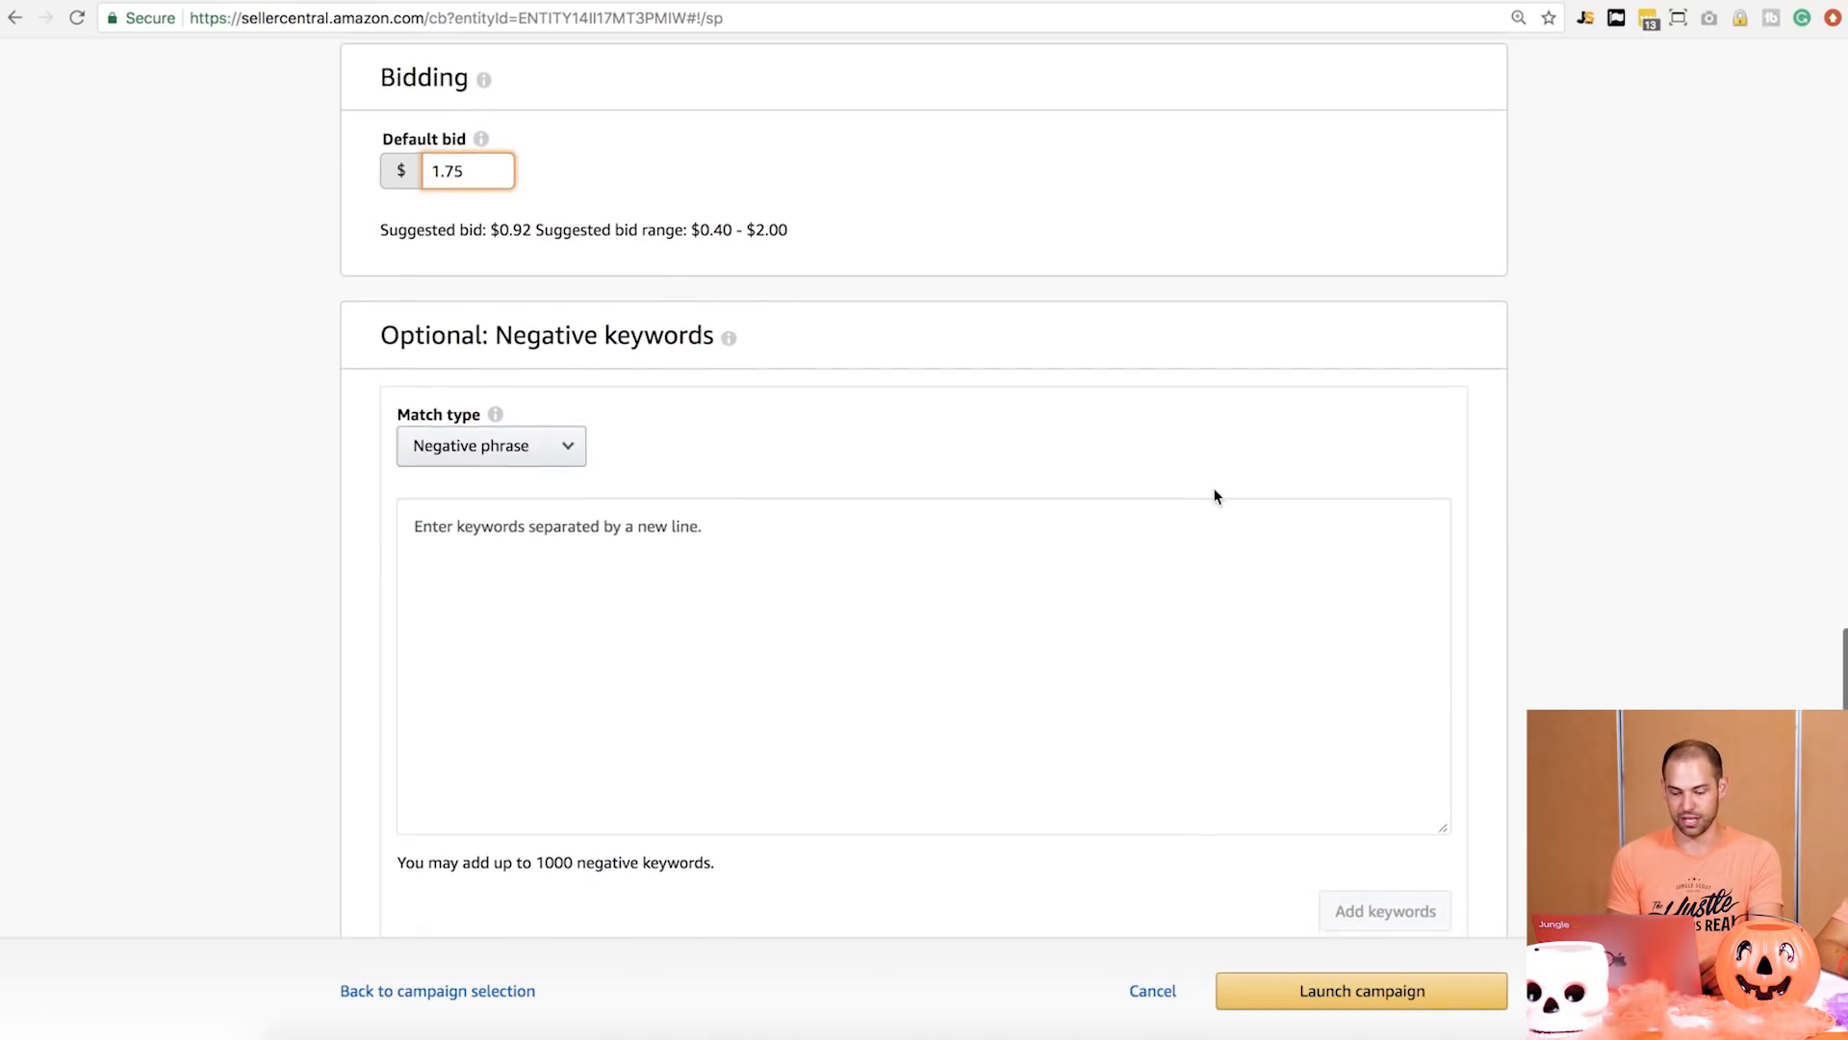
{"action": "scroll", "coordinate": [1215, 496], "scroll_direction": "down", "scroll_amount": 3}
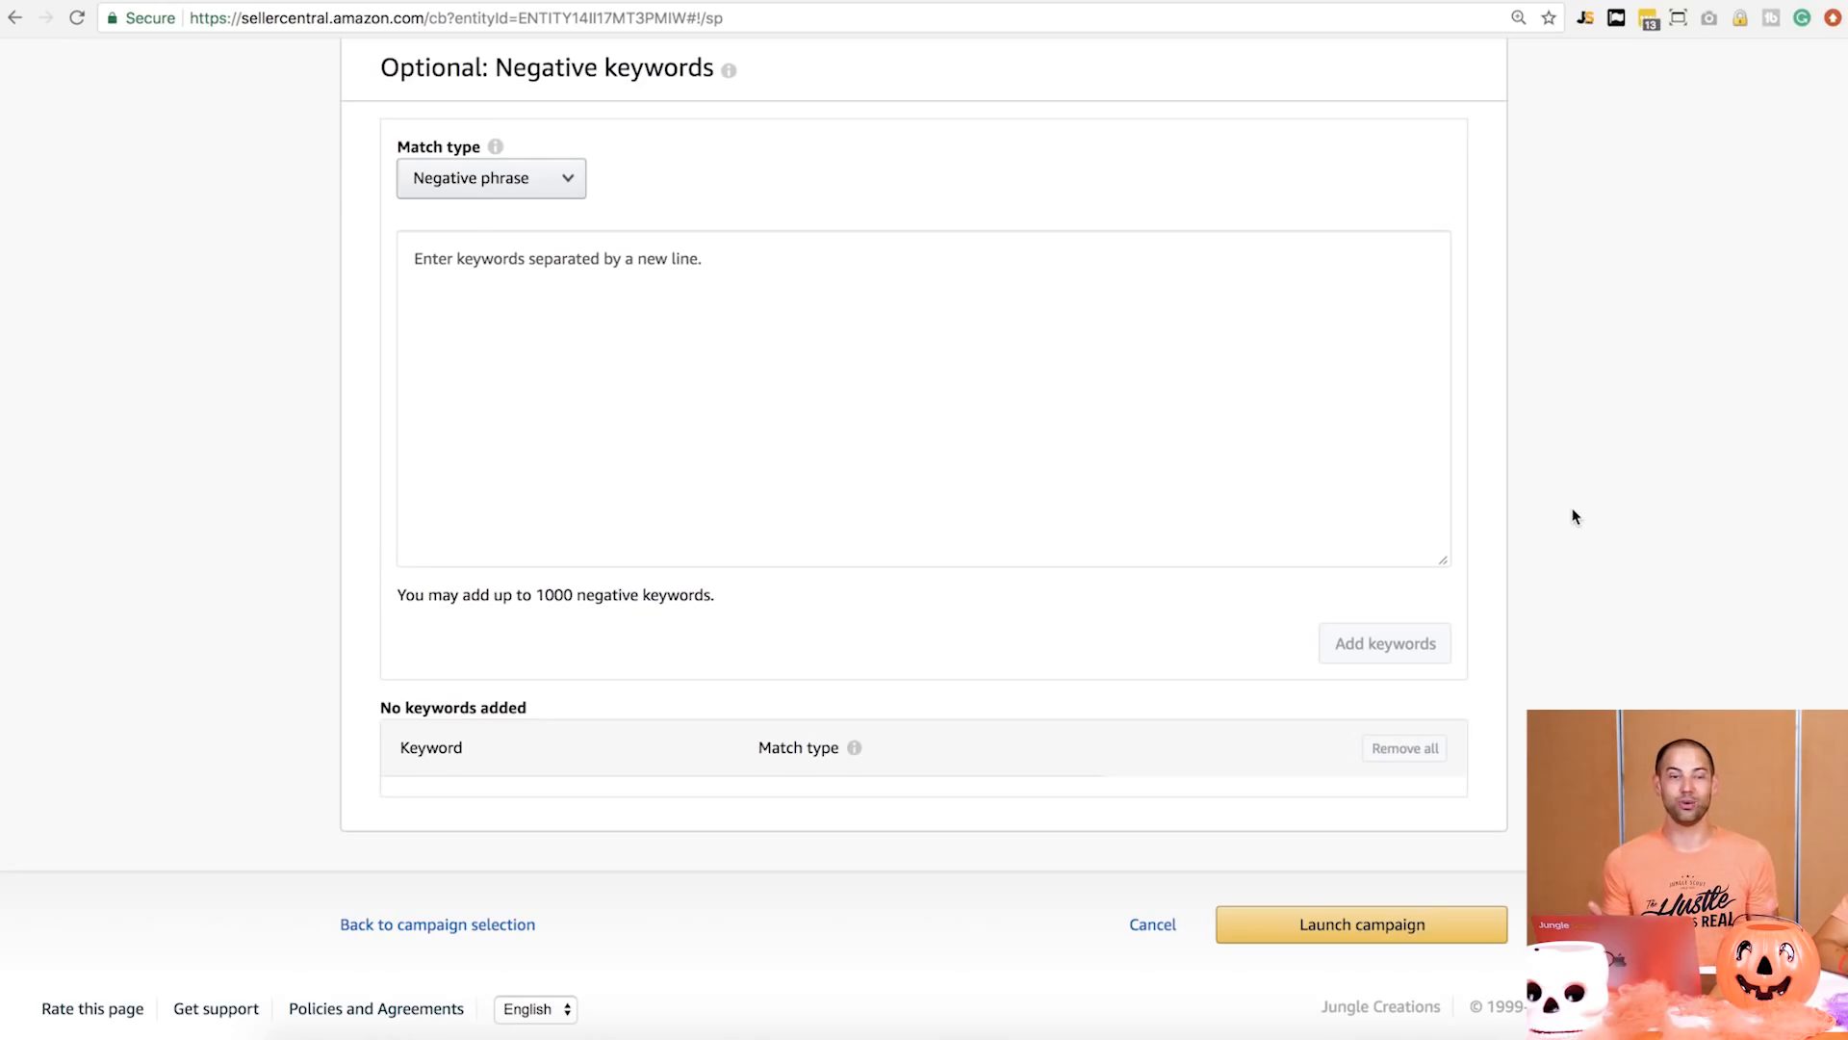
{"action": "left_click", "coordinate": [1346, 934]}
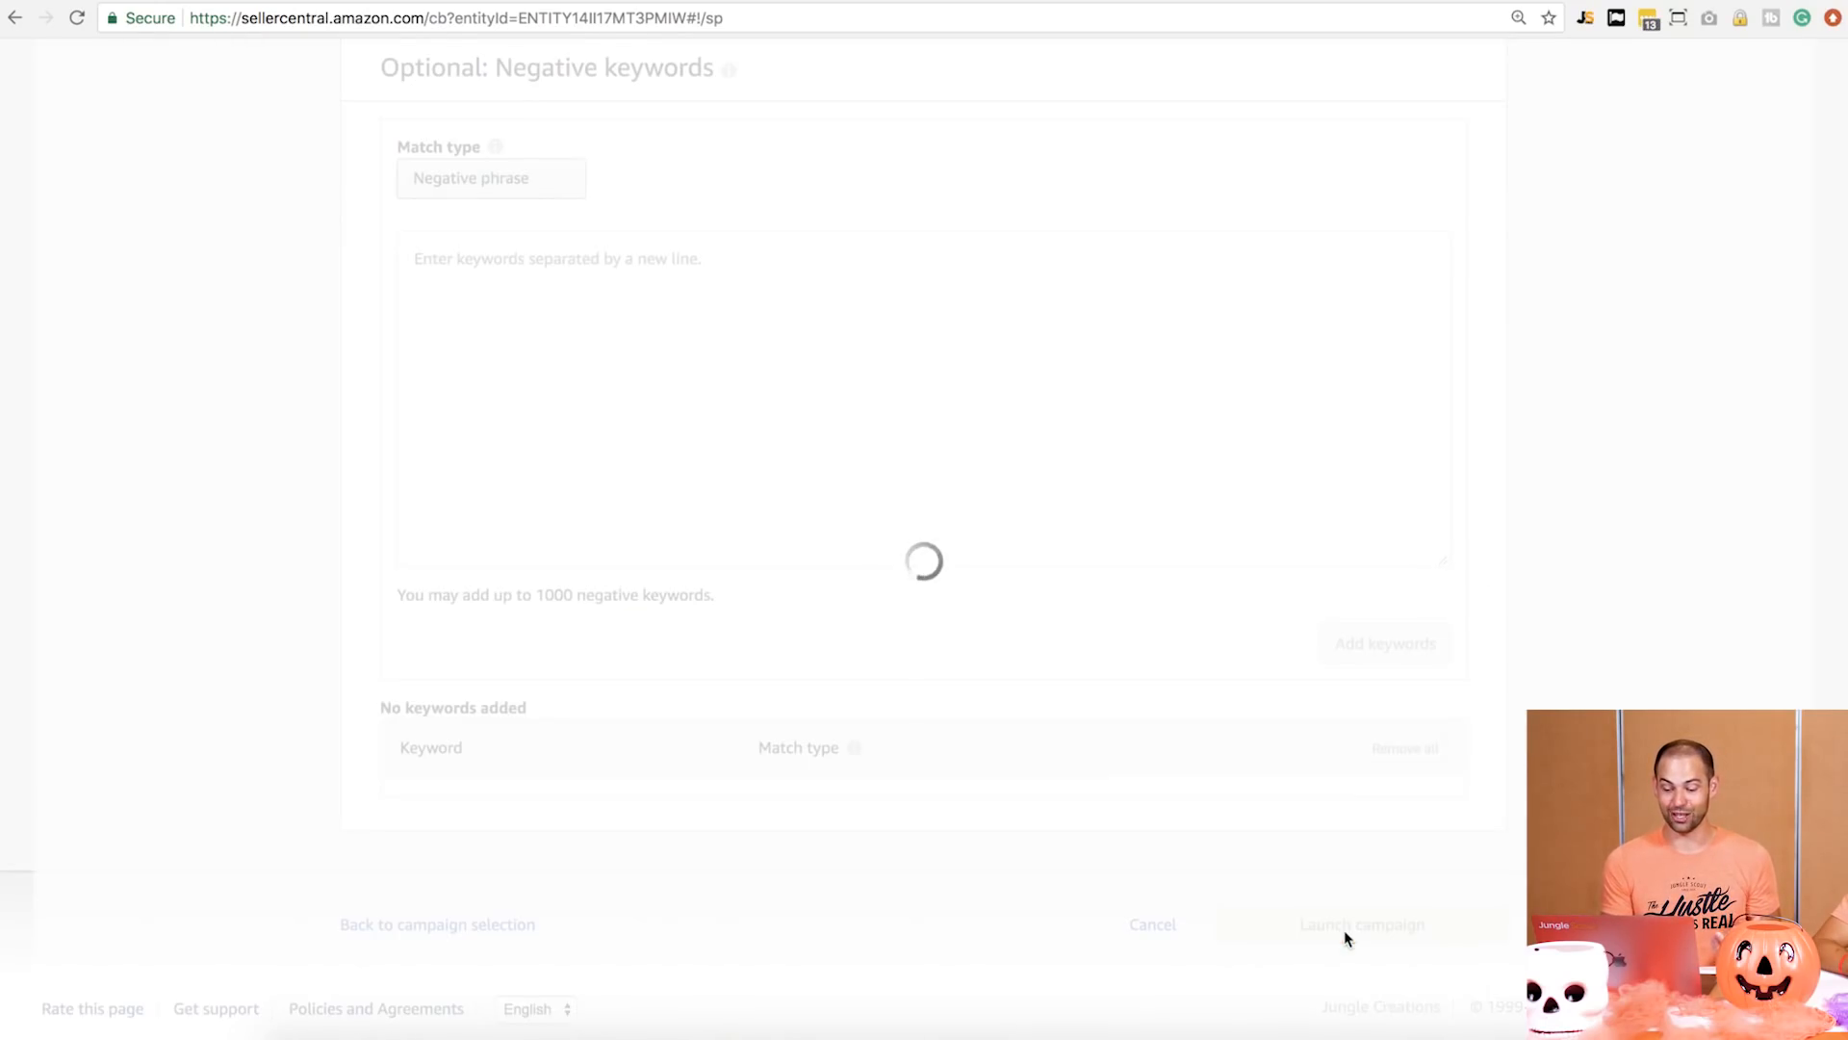
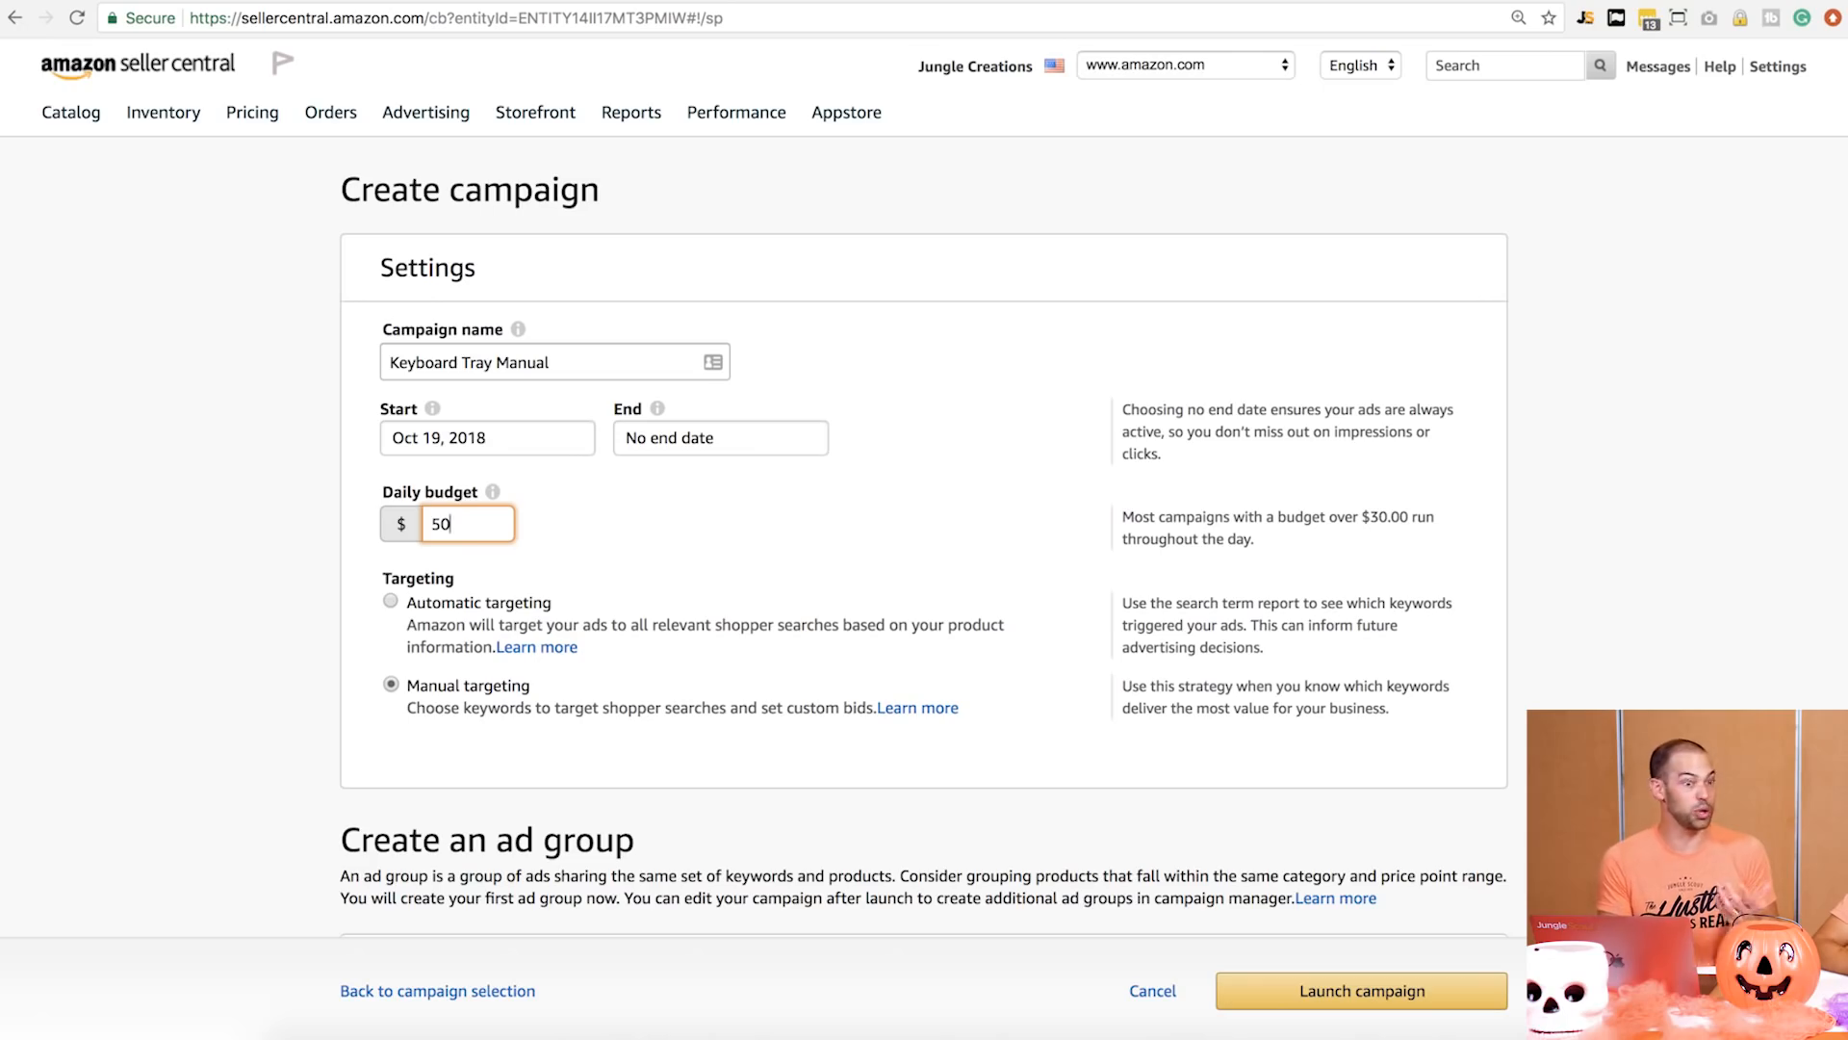
Name the ad group of the Keyboard Tray Manual campaign "Bamboo Broad"
{"action": "left_click", "coordinate": [233, 719]}
{"action": "scroll", "coordinate": [233, 720], "scroll_direction": "down", "scroll_amount": 5}
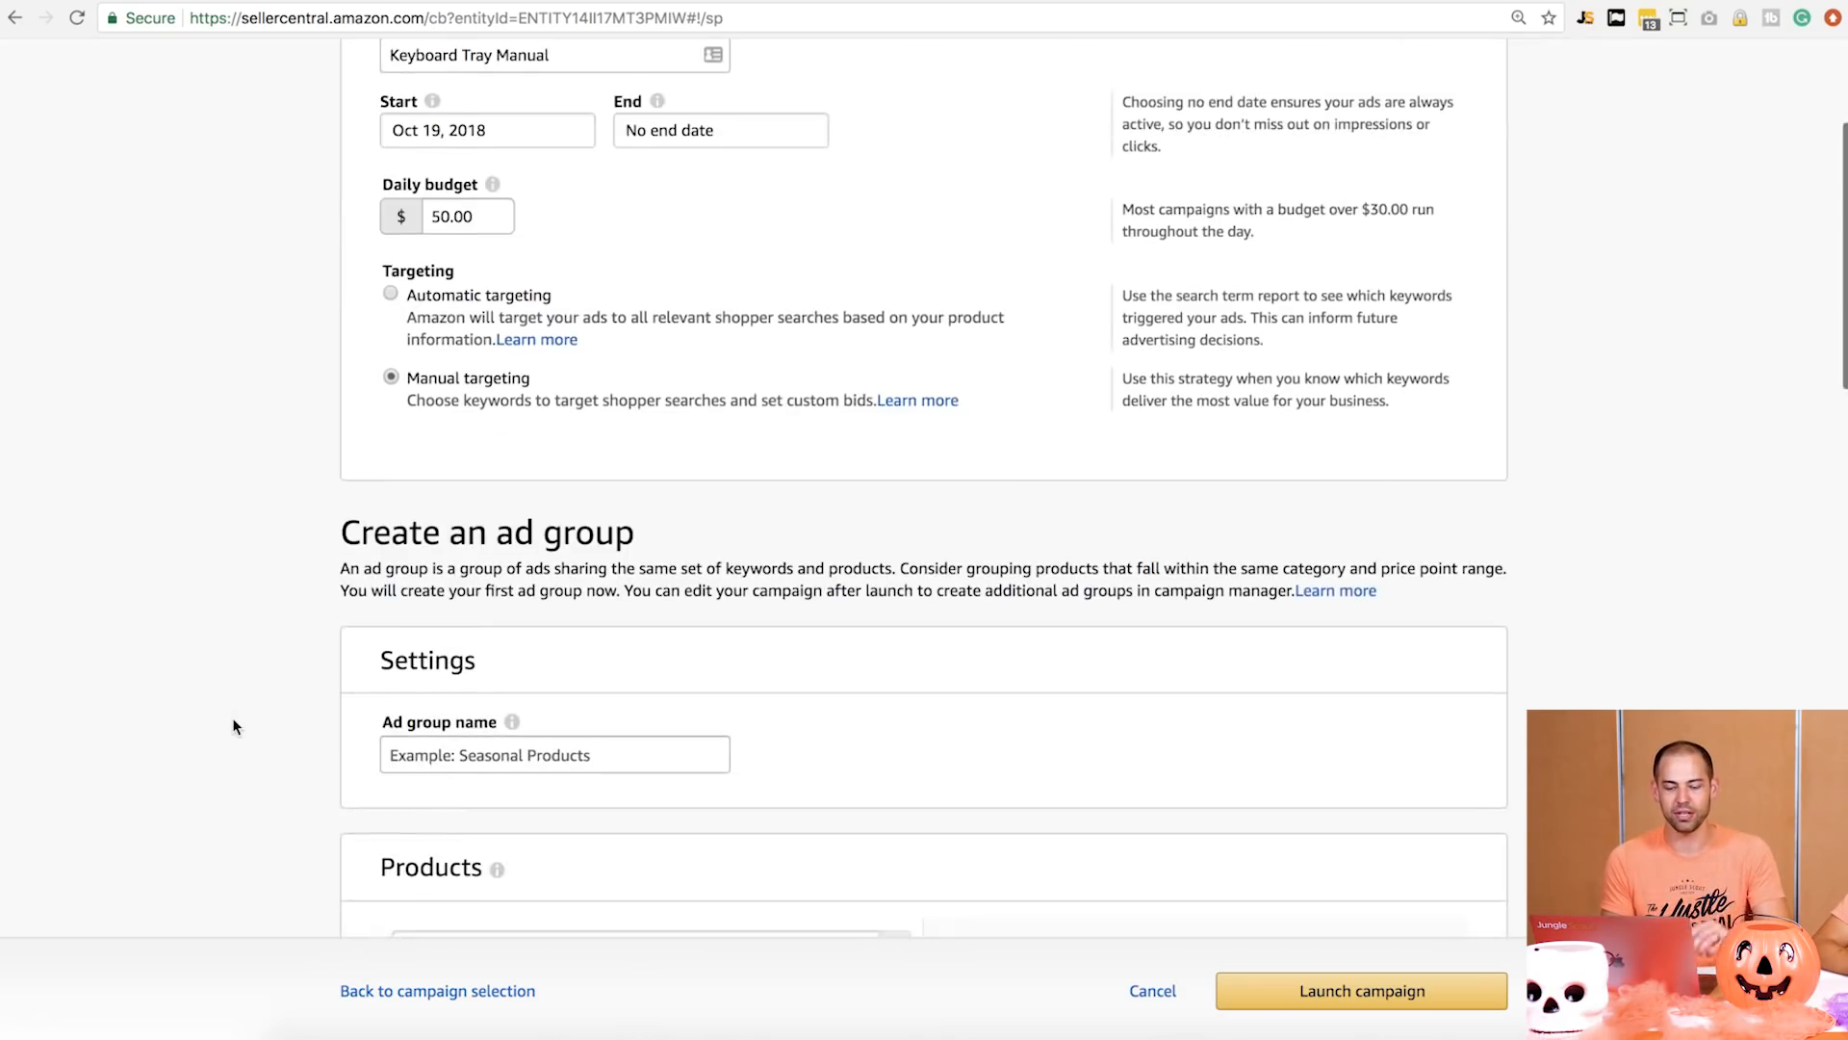
{"action": "scroll", "coordinate": [233, 720], "scroll_direction": "down", "scroll_amount": 2}
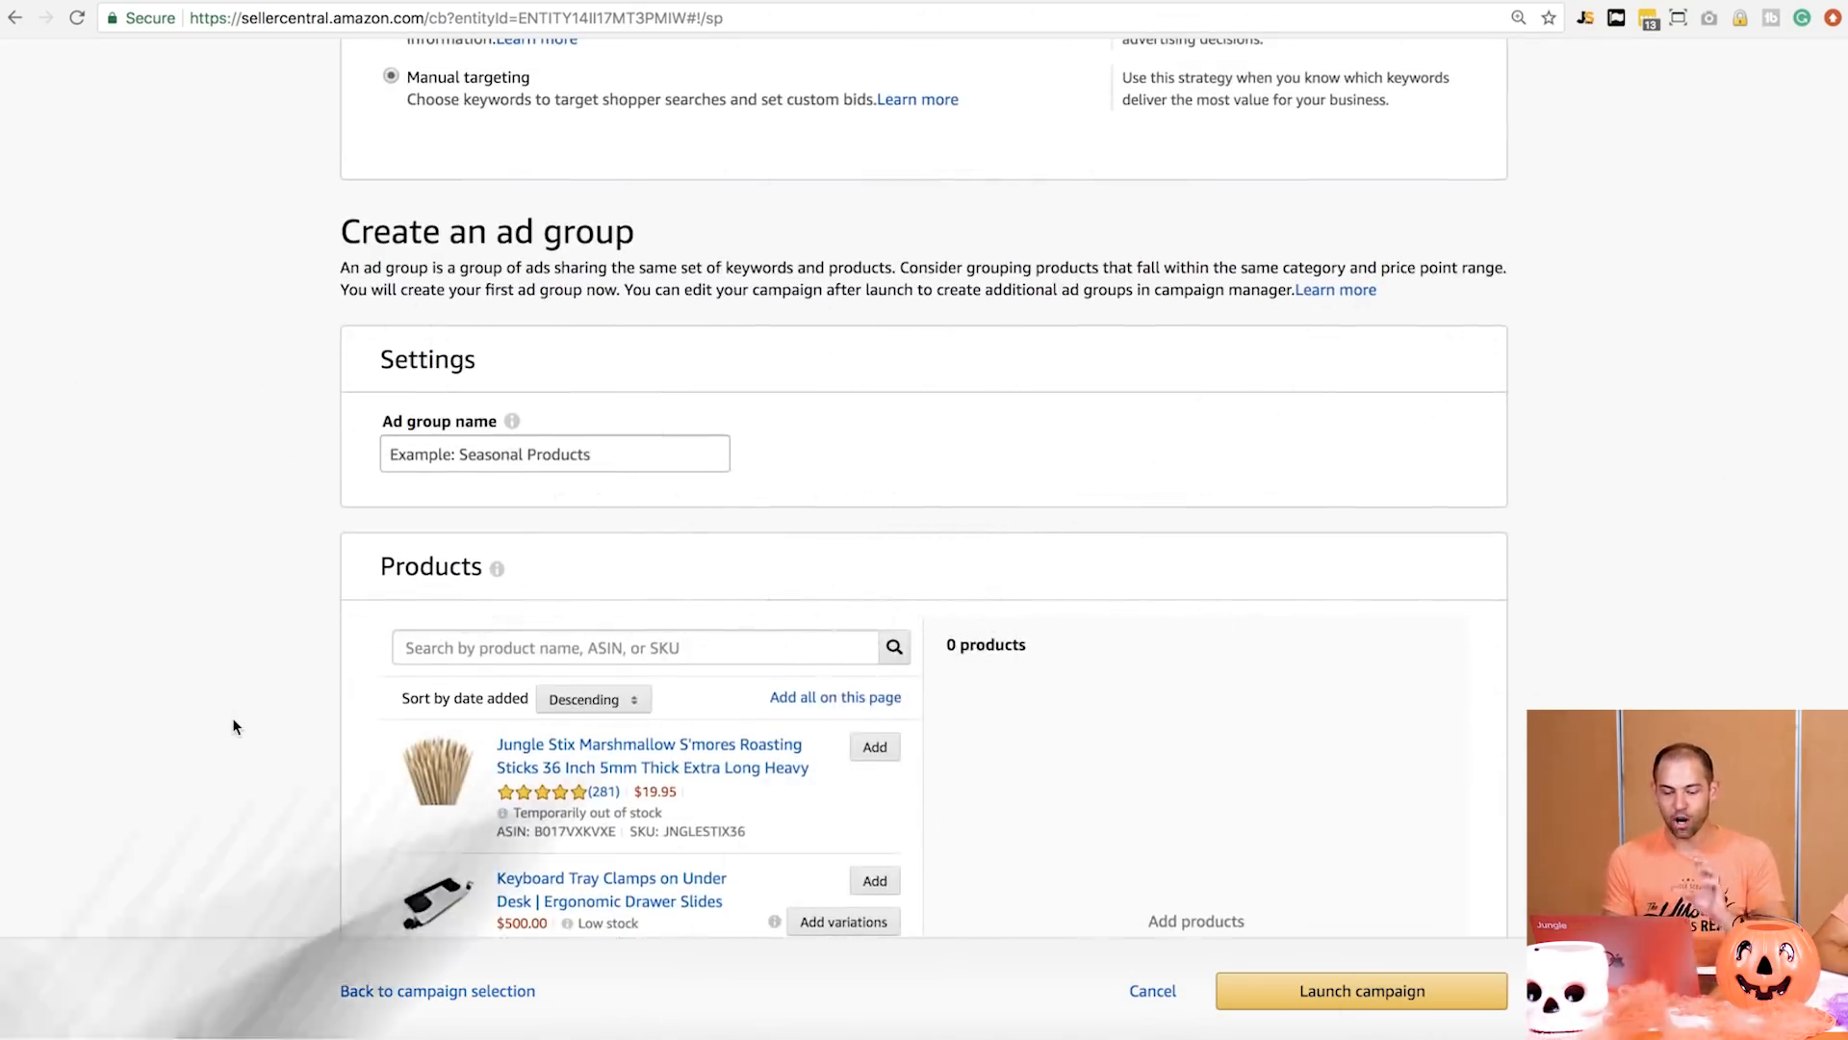
{"action": "left_click", "coordinate": [492, 420]}
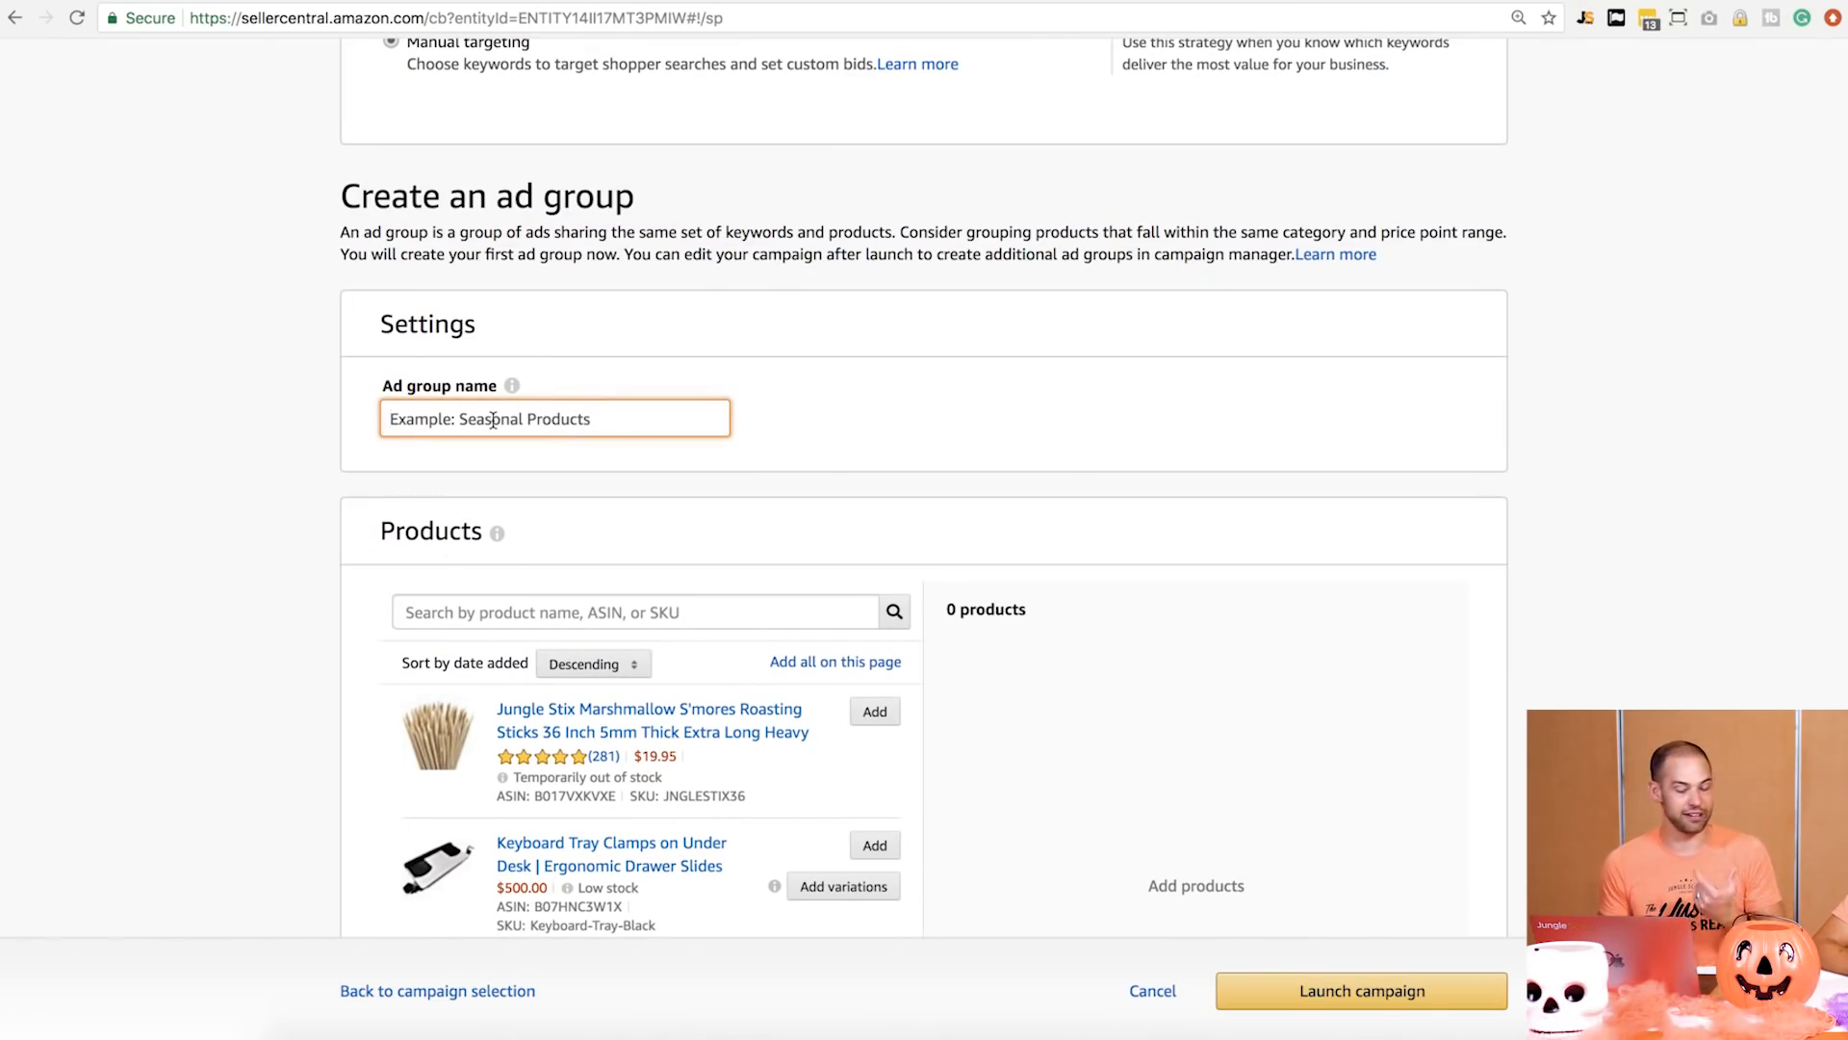
{"action": "type", "text": "Bamboo Broad"}
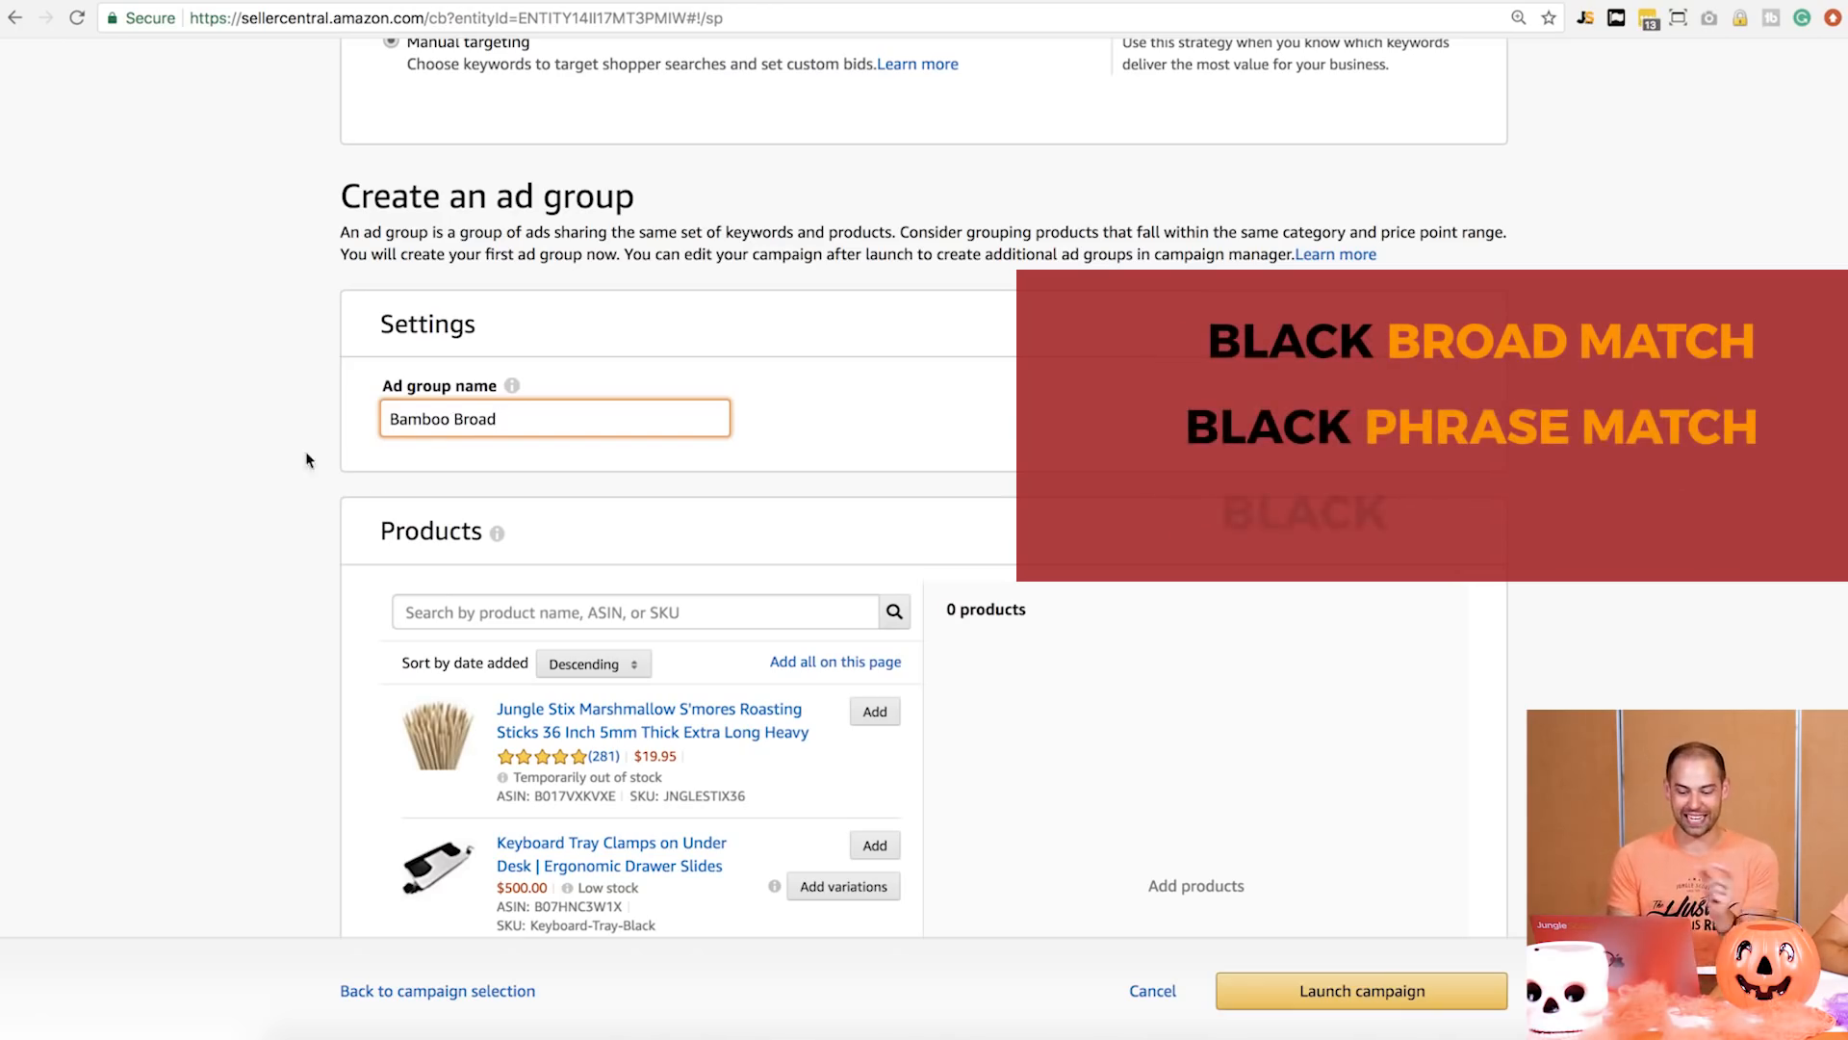
Add the keyboard tray with SKU Keyboard-Tray-Bamboo as the only product in the ad group
{"action": "scroll", "coordinate": [208, 523], "scroll_direction": "down", "scroll_amount": 3}
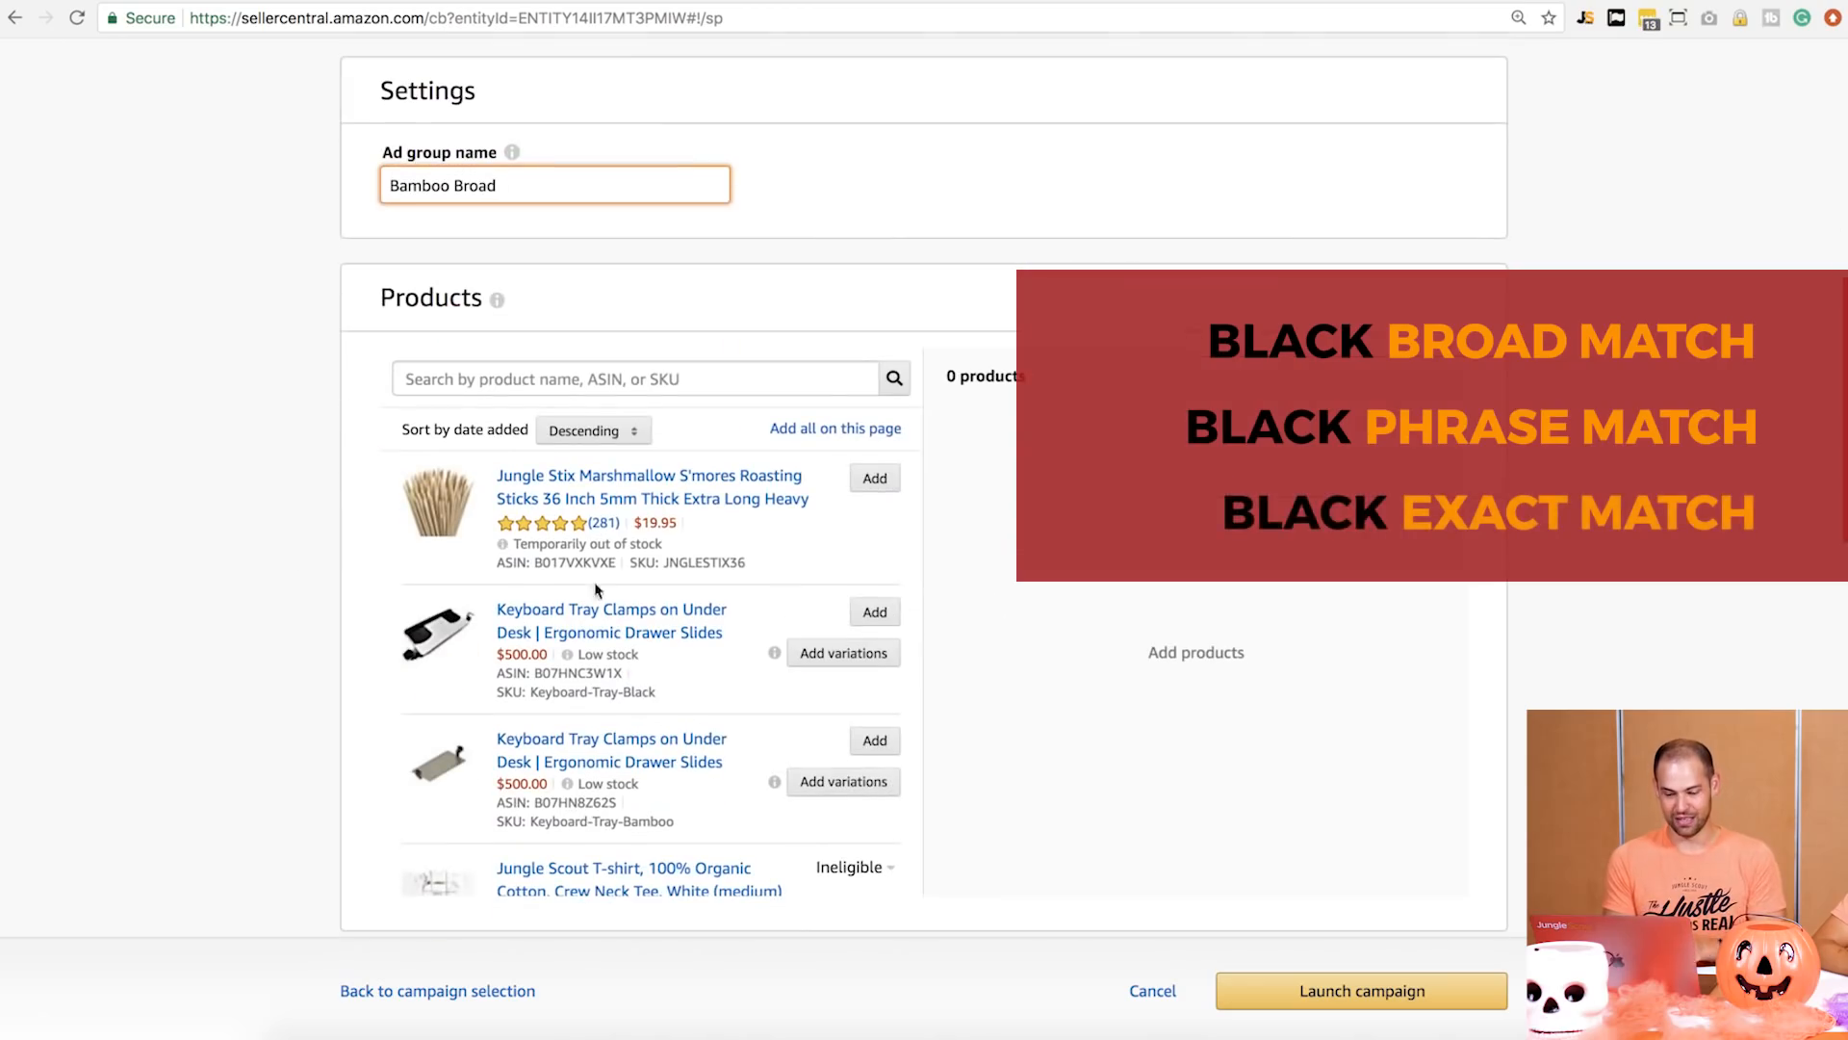
{"action": "left_click", "coordinate": [875, 613]}
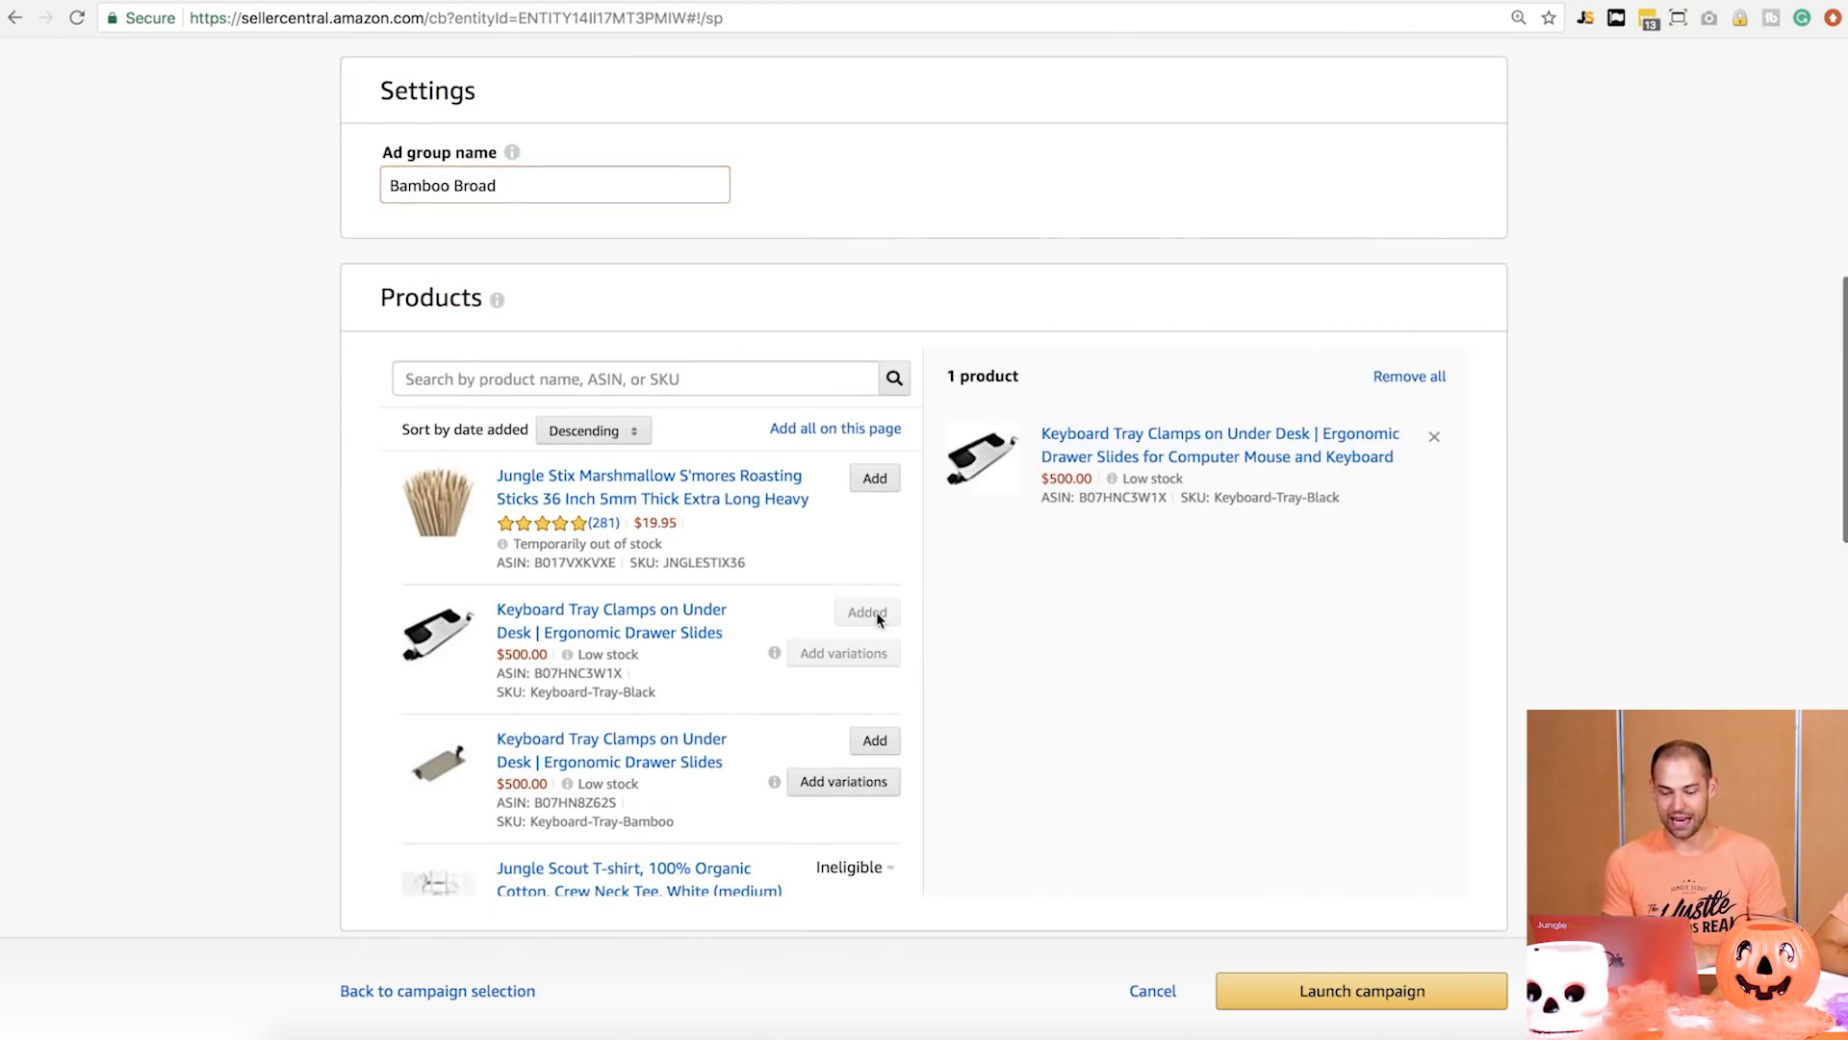
{"action": "left_click", "coordinate": [1433, 440]}
{"action": "left_click", "coordinate": [875, 740]}
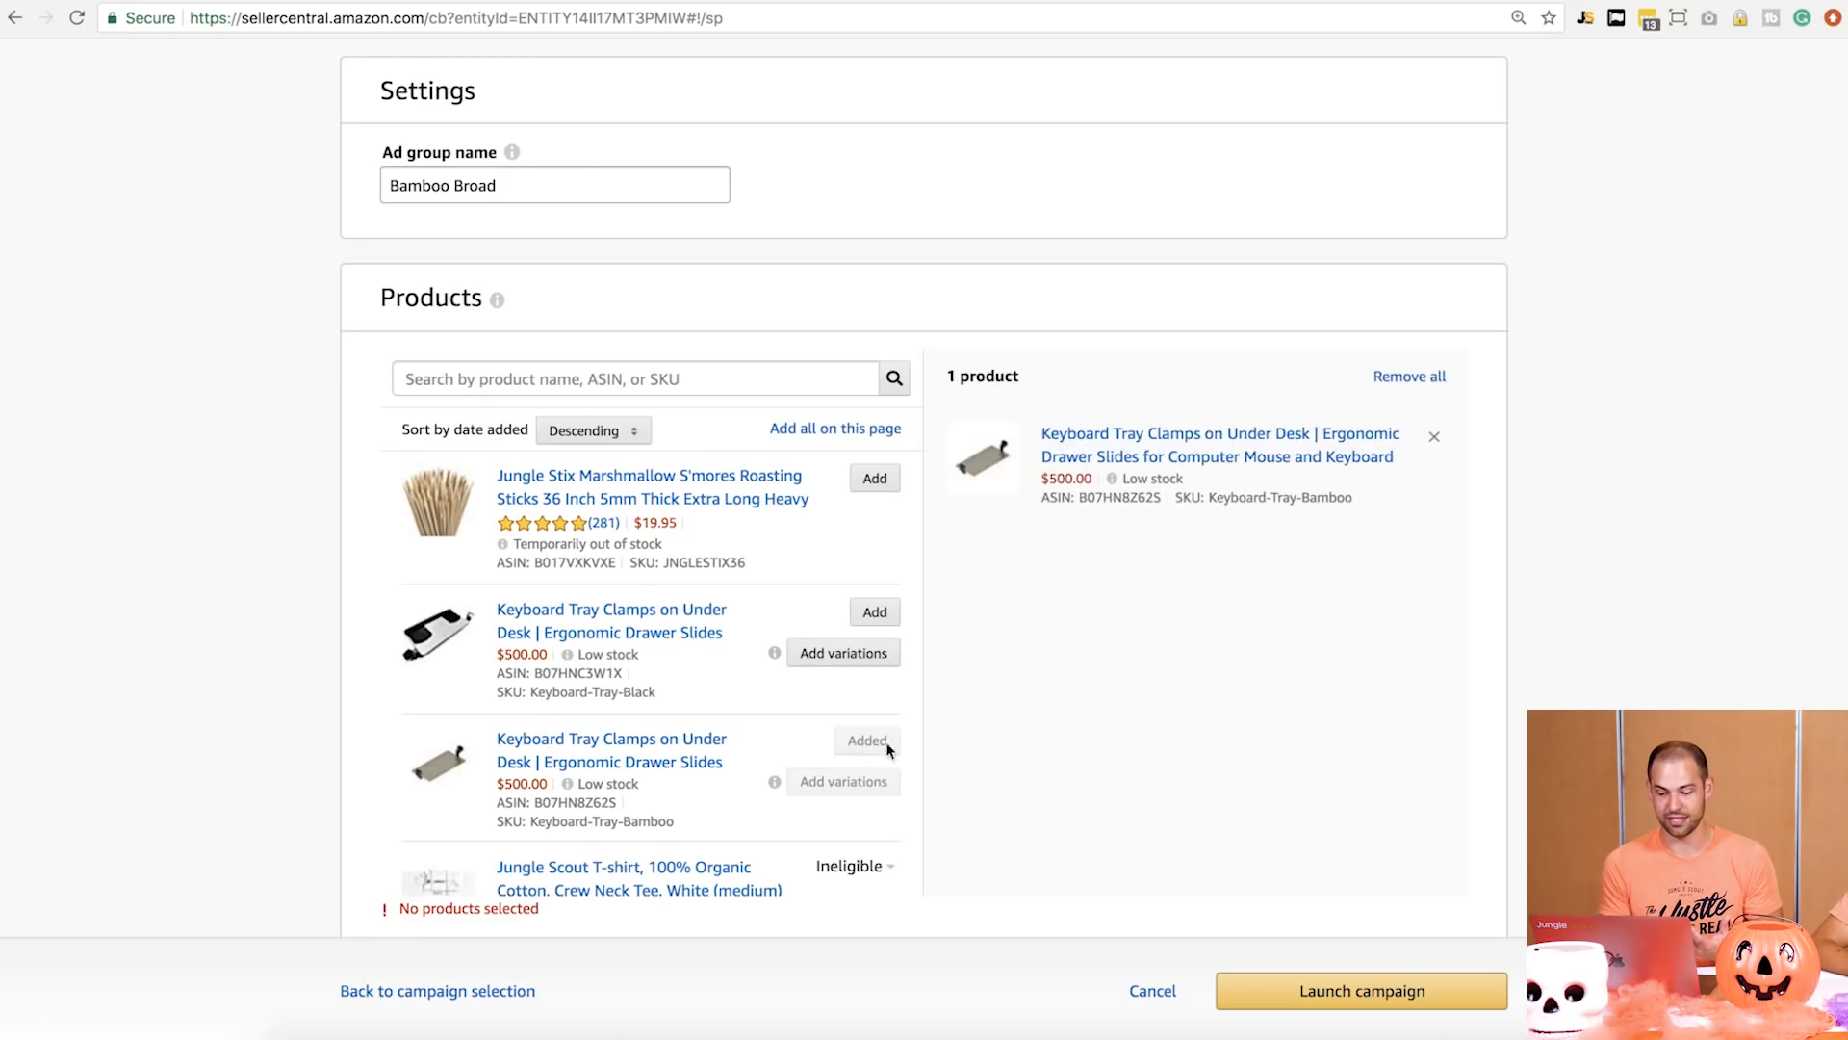
Review the suggested broad-match keywords for the ad group and read the explanation of suggested keywords
{"action": "scroll", "coordinate": [1469, 606], "scroll_direction": "down", "scroll_amount": 5}
{"action": "scroll", "coordinate": [1469, 607], "scroll_direction": "down", "scroll_amount": 5}
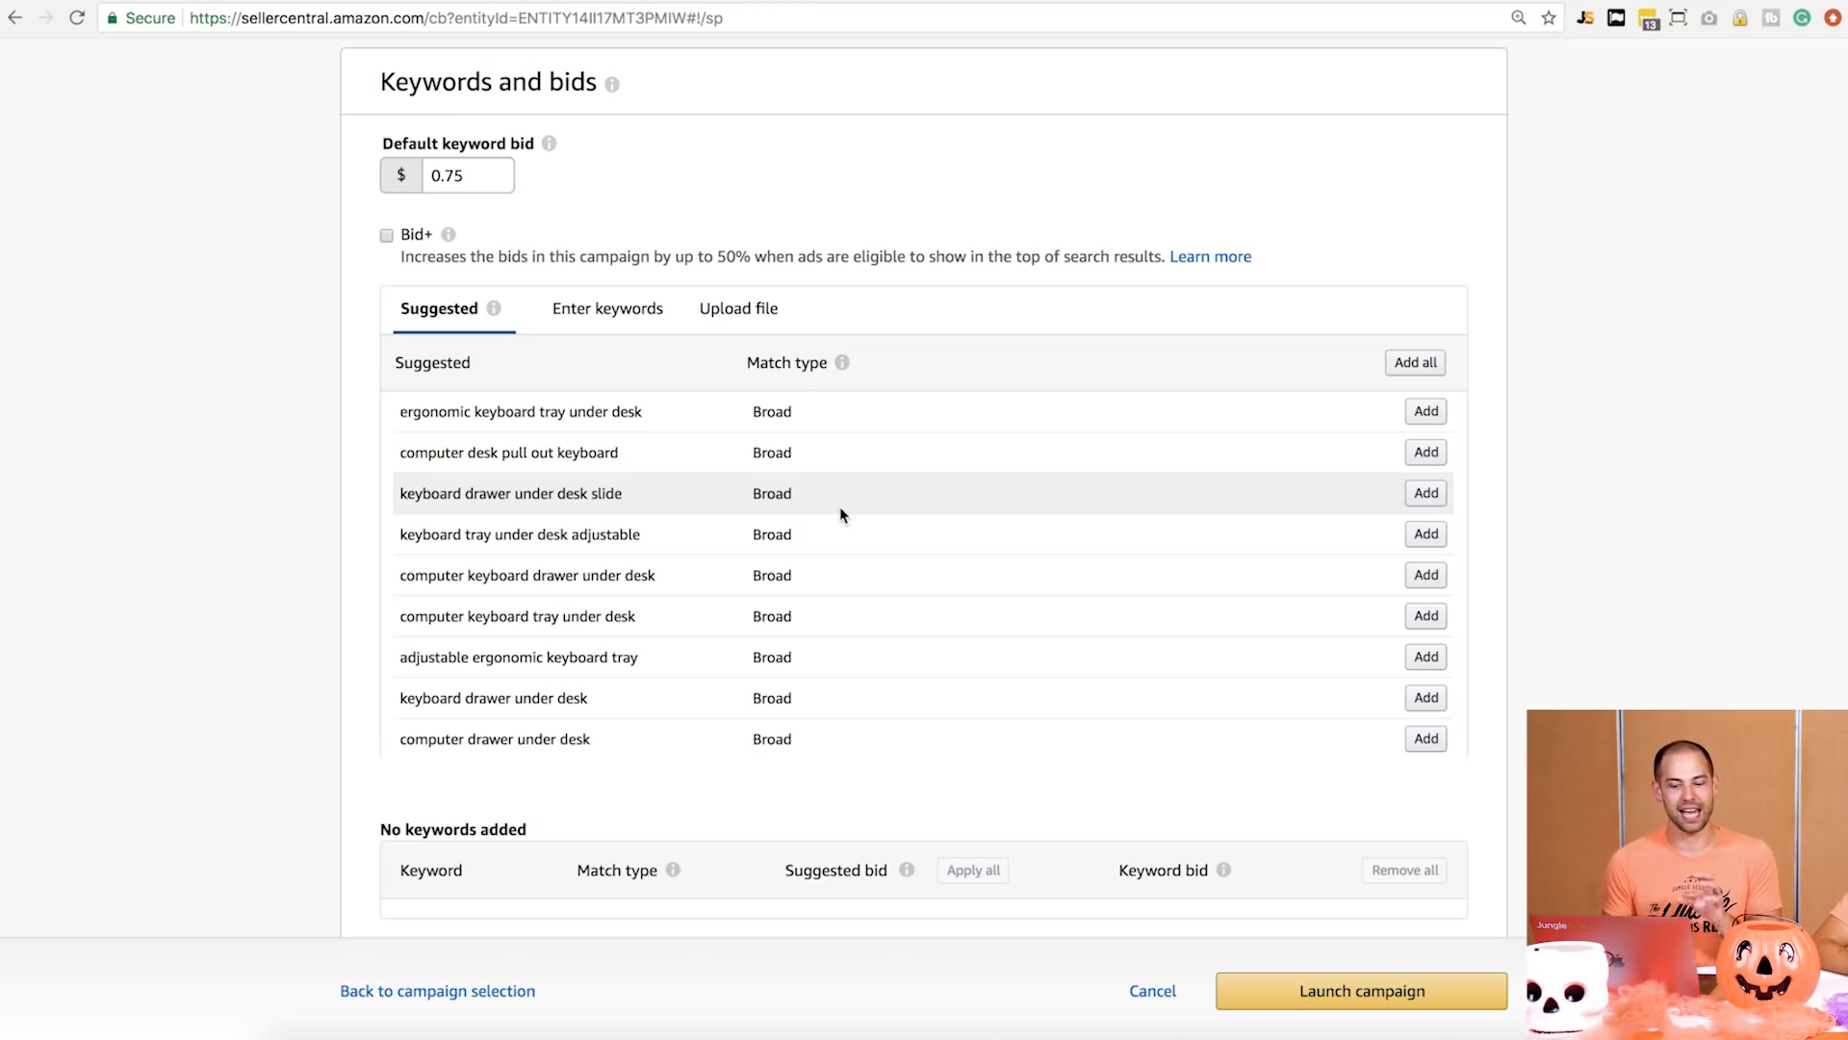
{"action": "scroll", "coordinate": [840, 510], "scroll_direction": "down", "scroll_amount": 10}
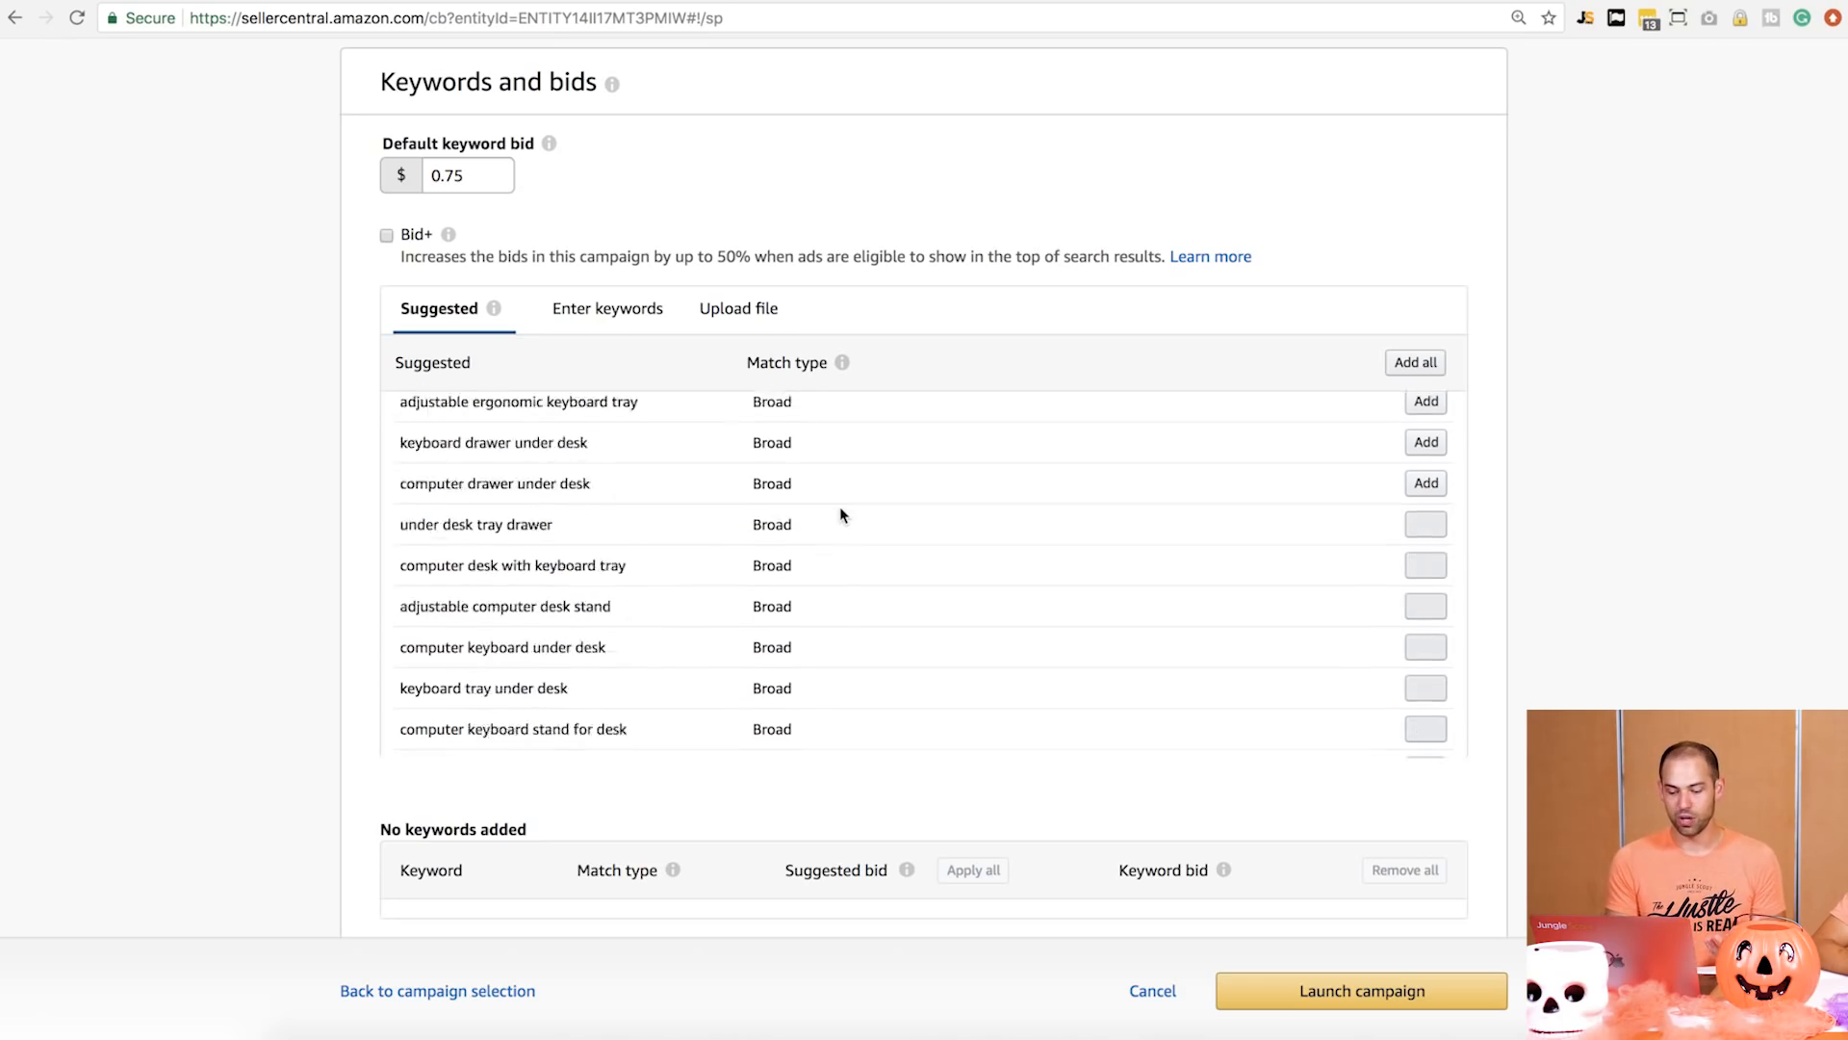
{"action": "scroll", "coordinate": [840, 506], "scroll_direction": "down", "scroll_amount": 10}
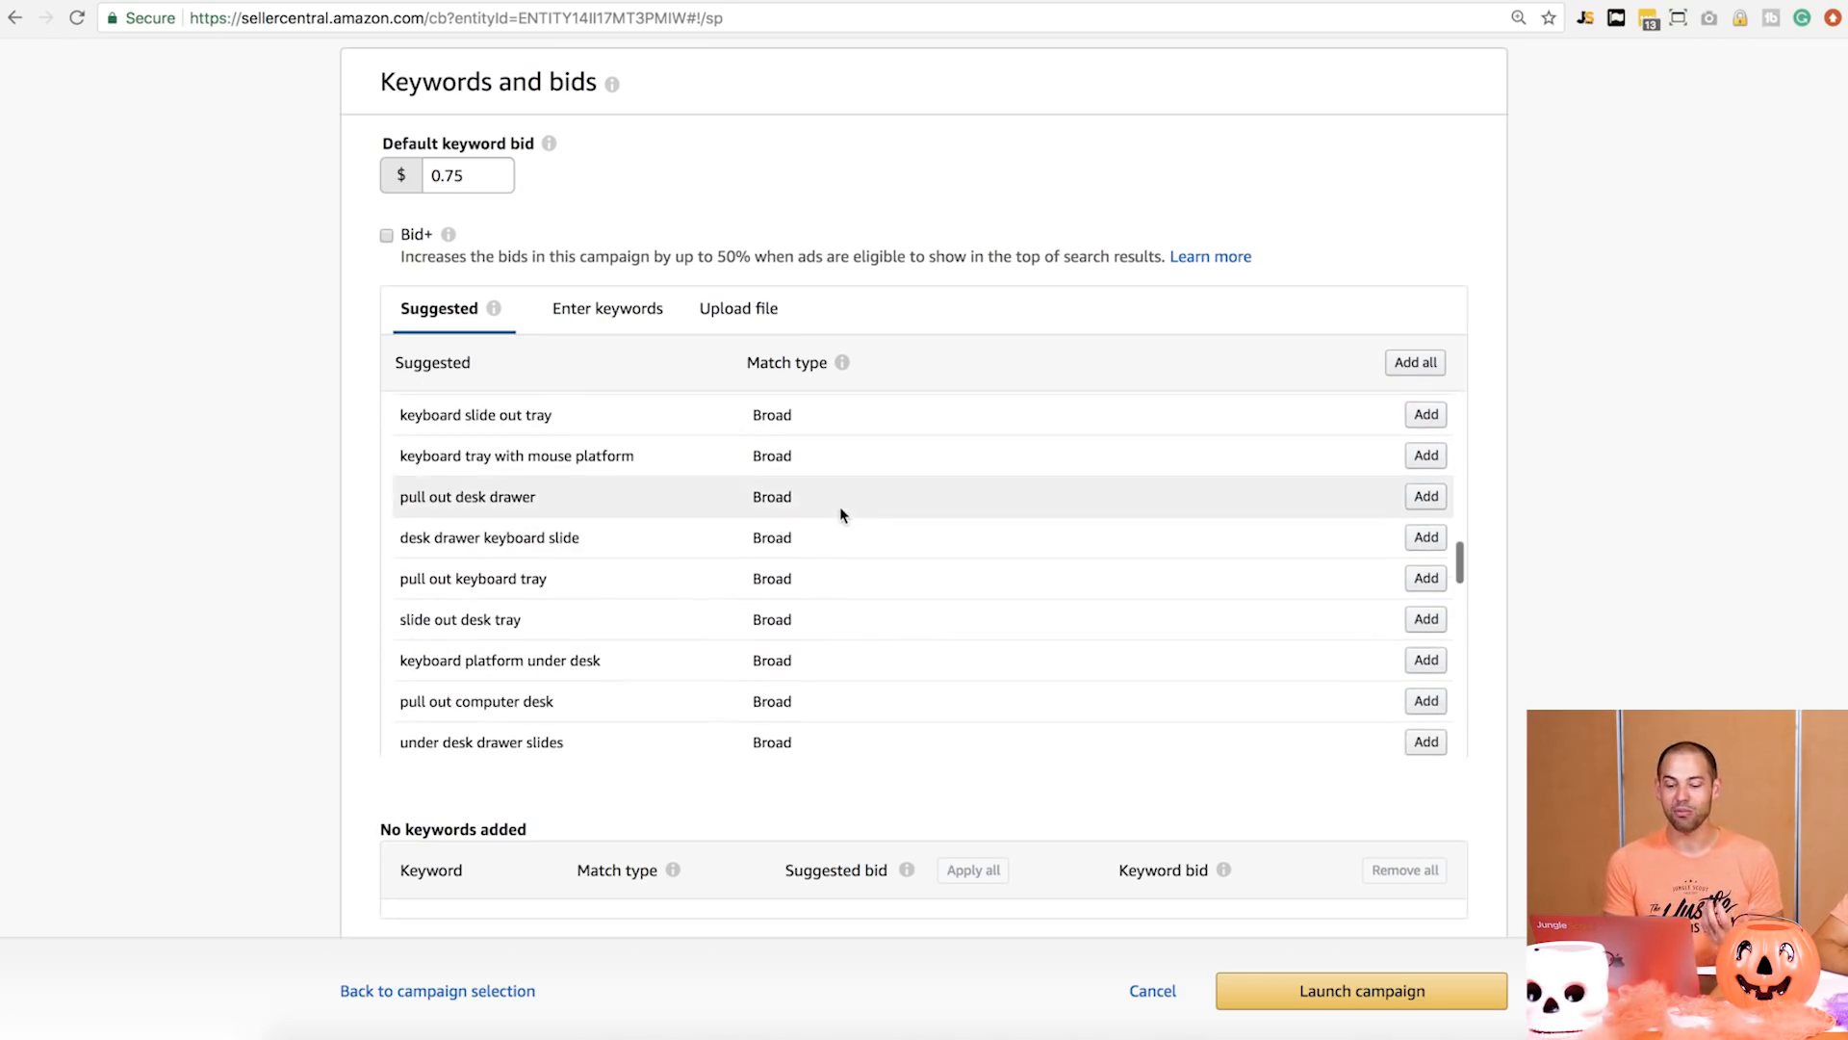
{"action": "scroll", "coordinate": [839, 506], "scroll_direction": "down", "scroll_amount": 10}
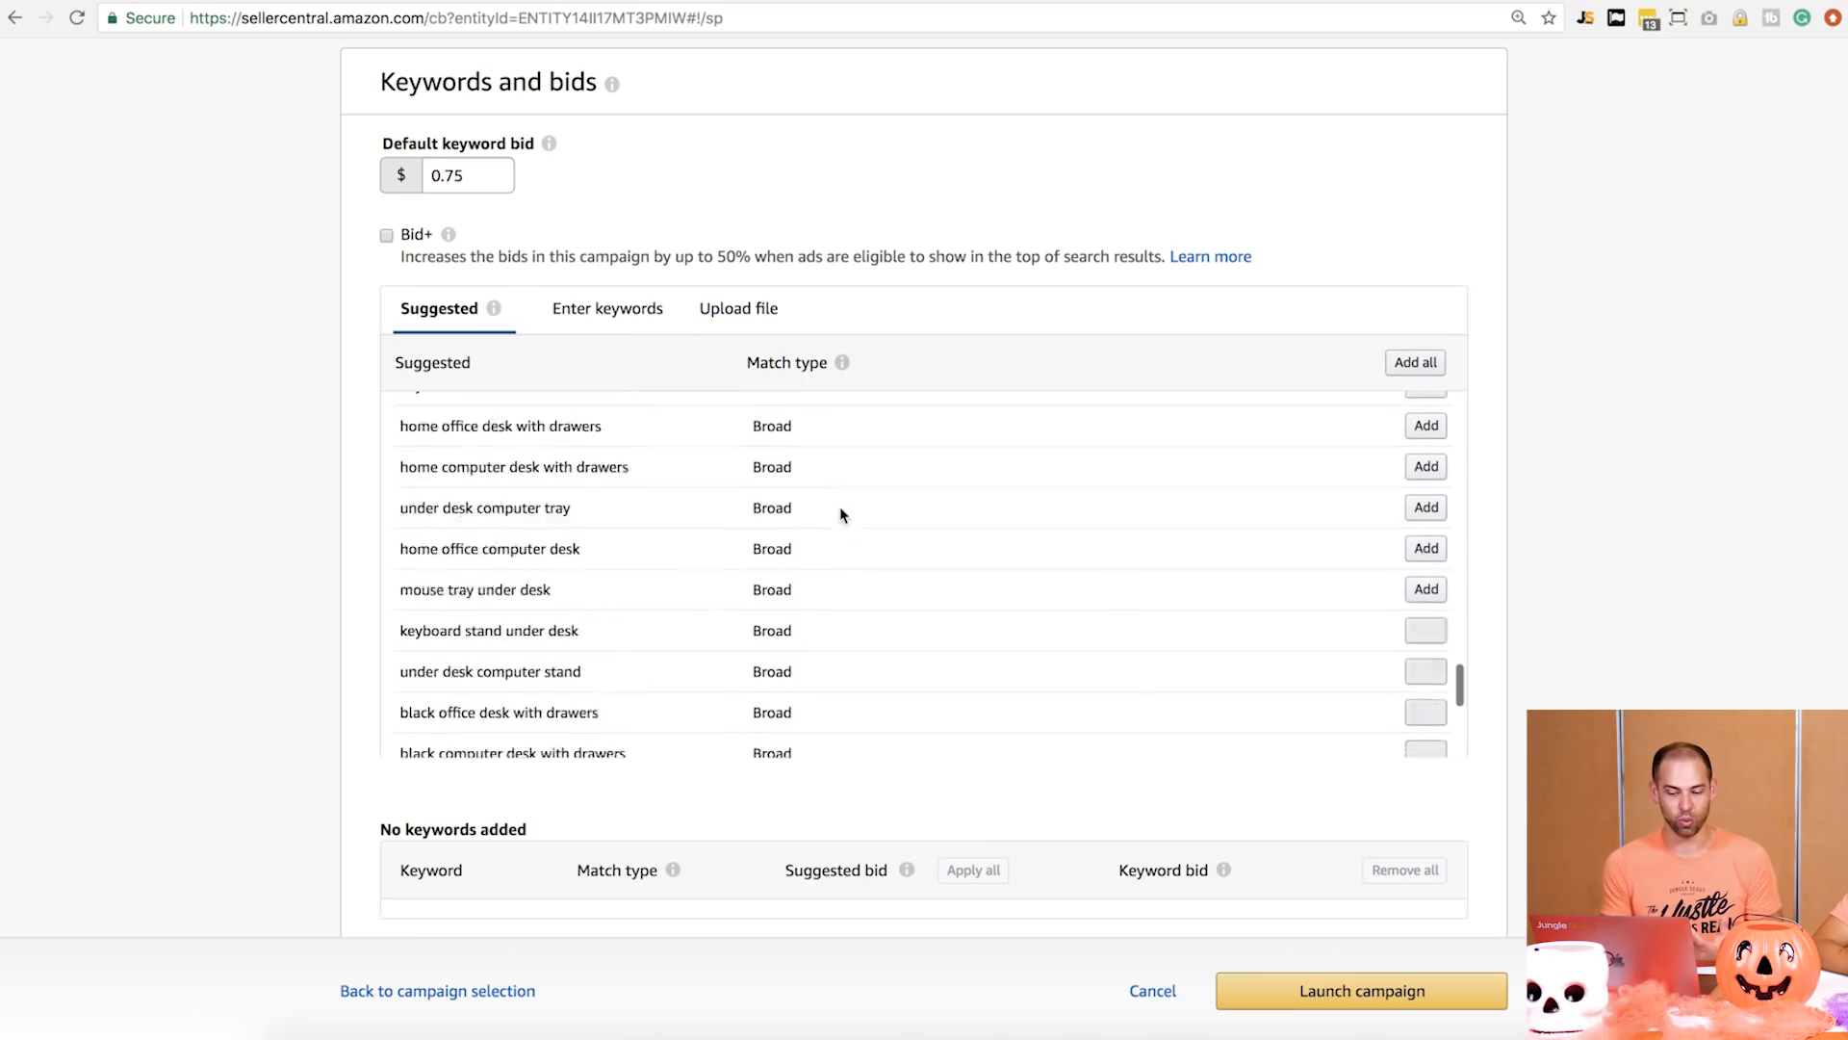
{"action": "scroll", "coordinate": [839, 510], "scroll_direction": "up", "scroll_amount": 10}
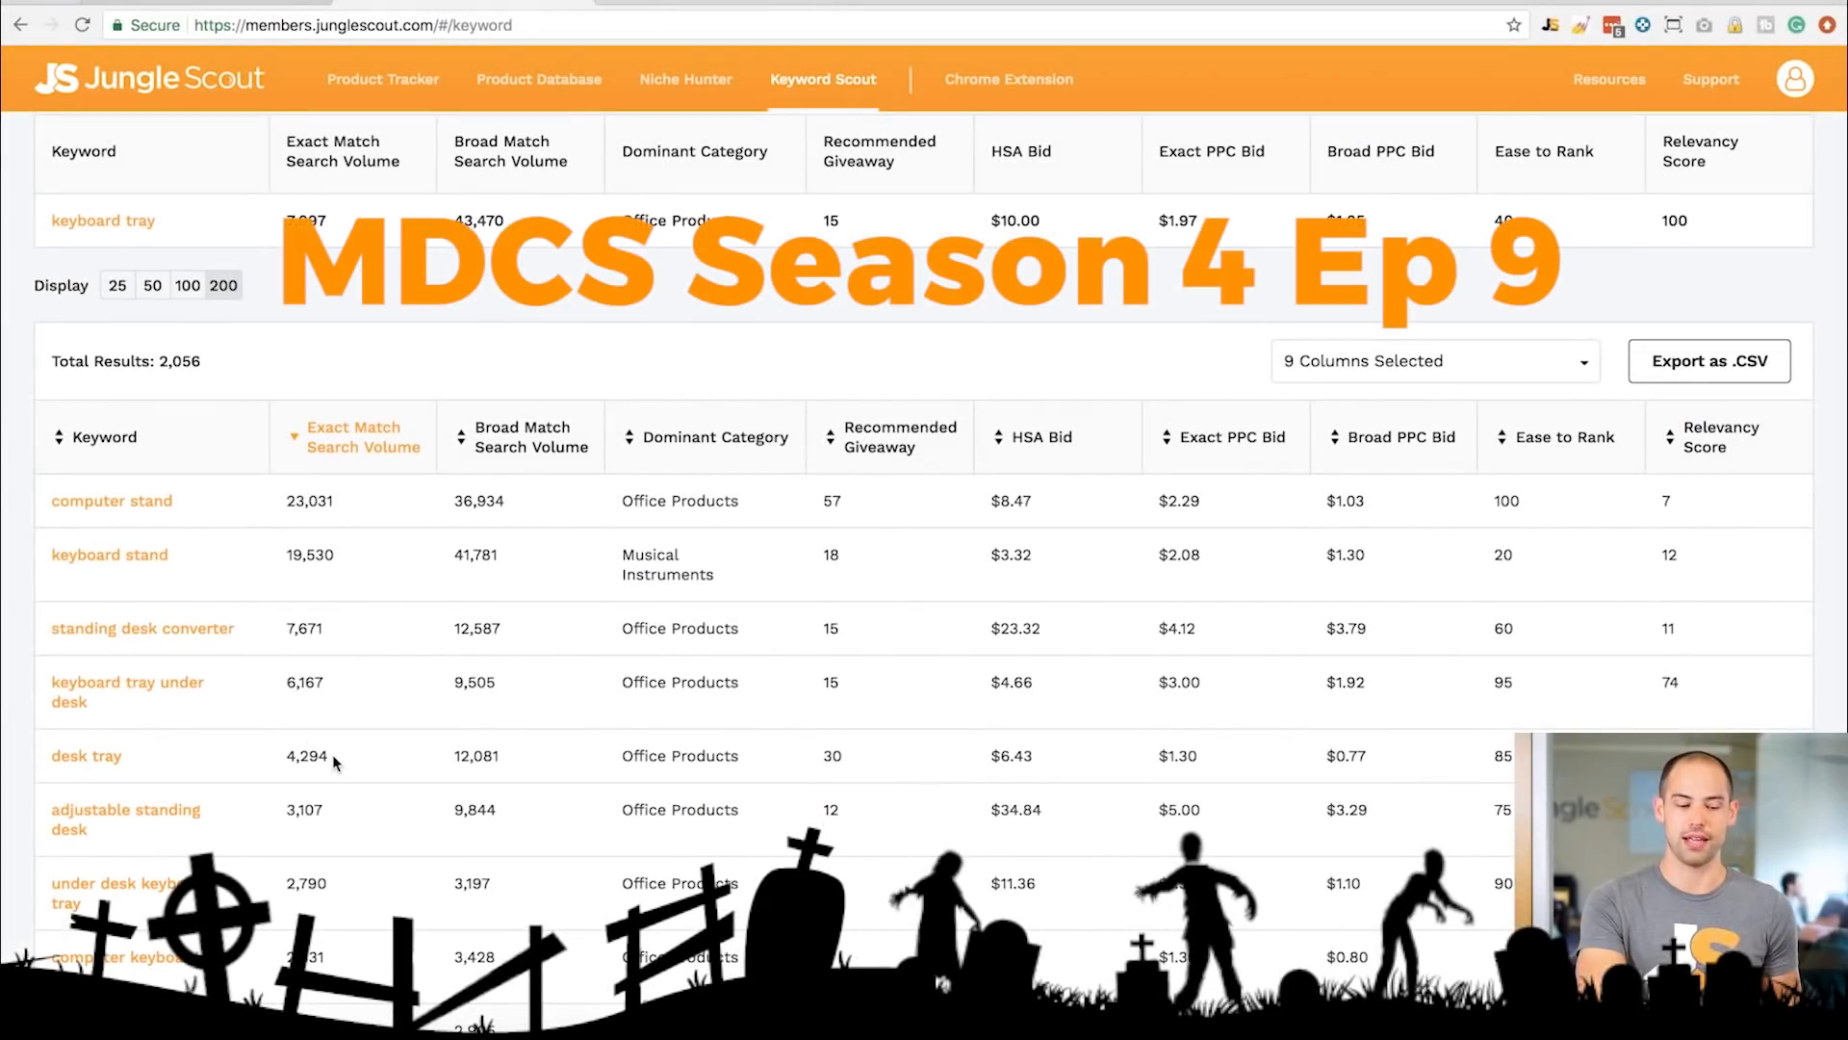
{"action": "scroll", "coordinate": [332, 756], "scroll_direction": "down", "scroll_amount": 1}
{"action": "scroll", "coordinate": [332, 753], "scroll_direction": "down", "scroll_amount": 2}
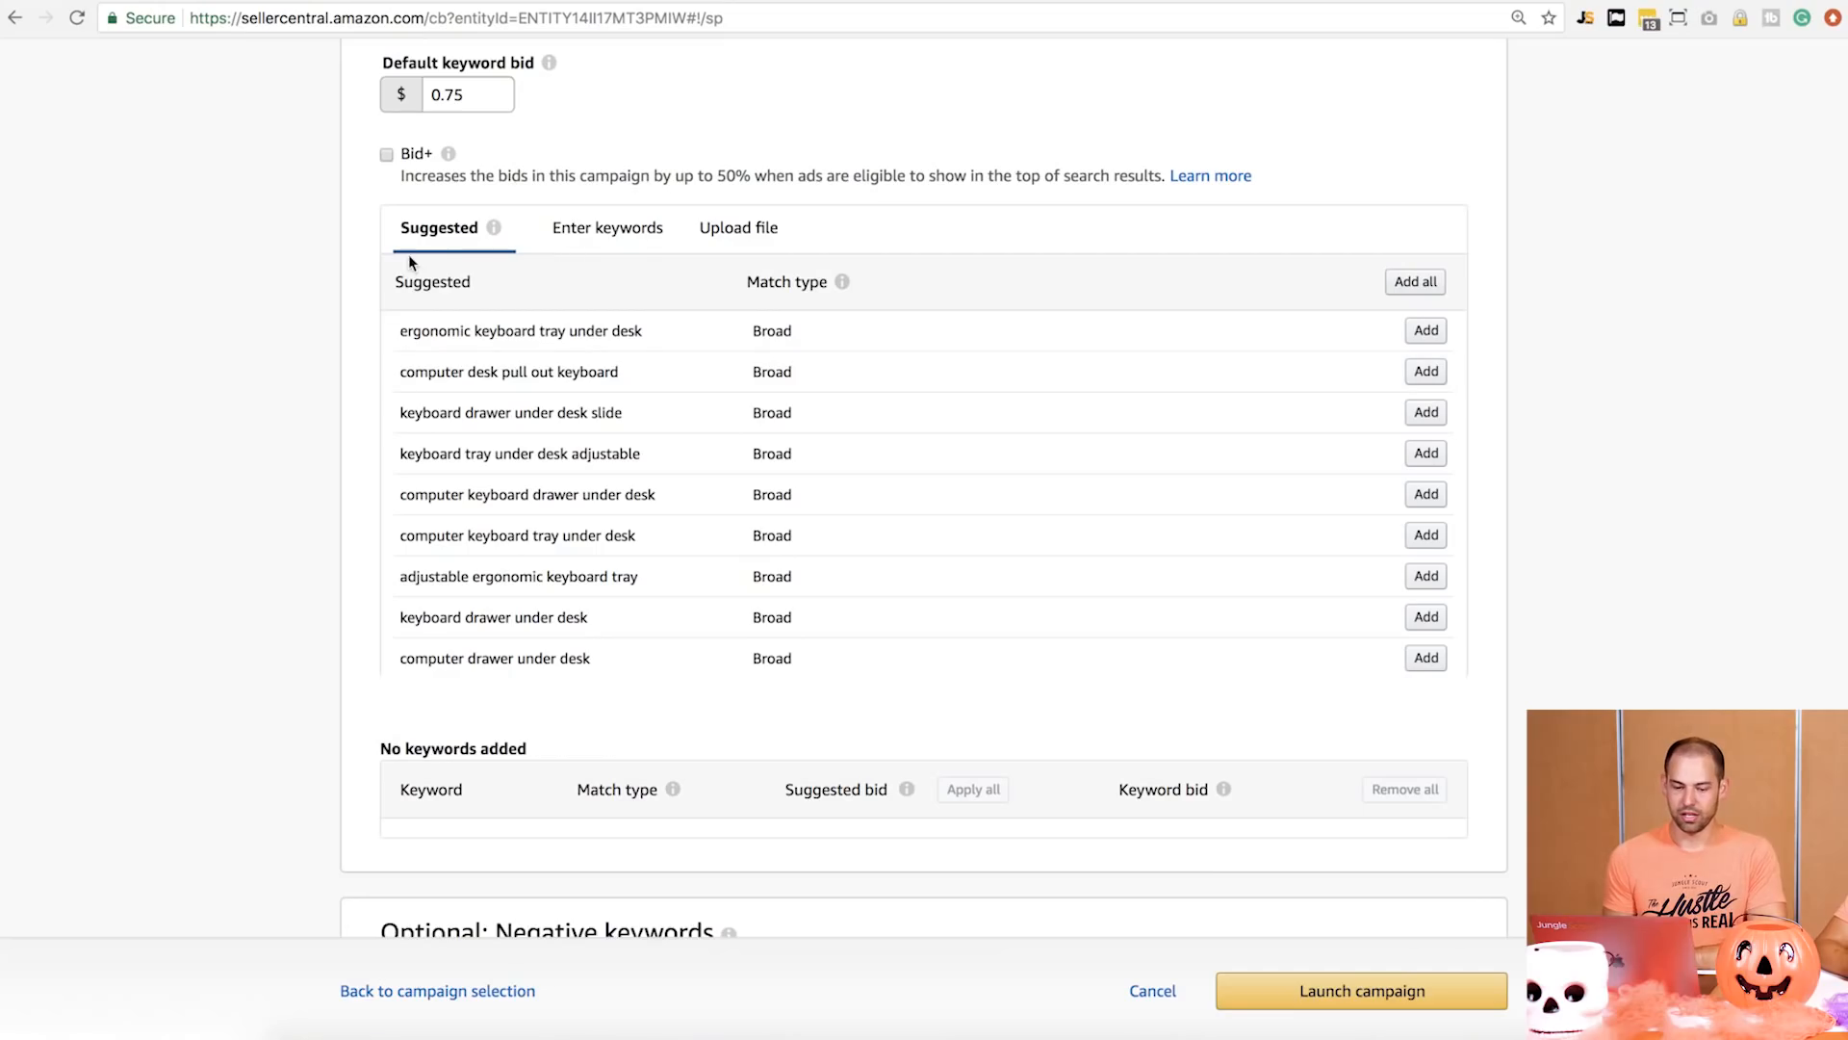
{"action": "left_click", "coordinate": [493, 227]}
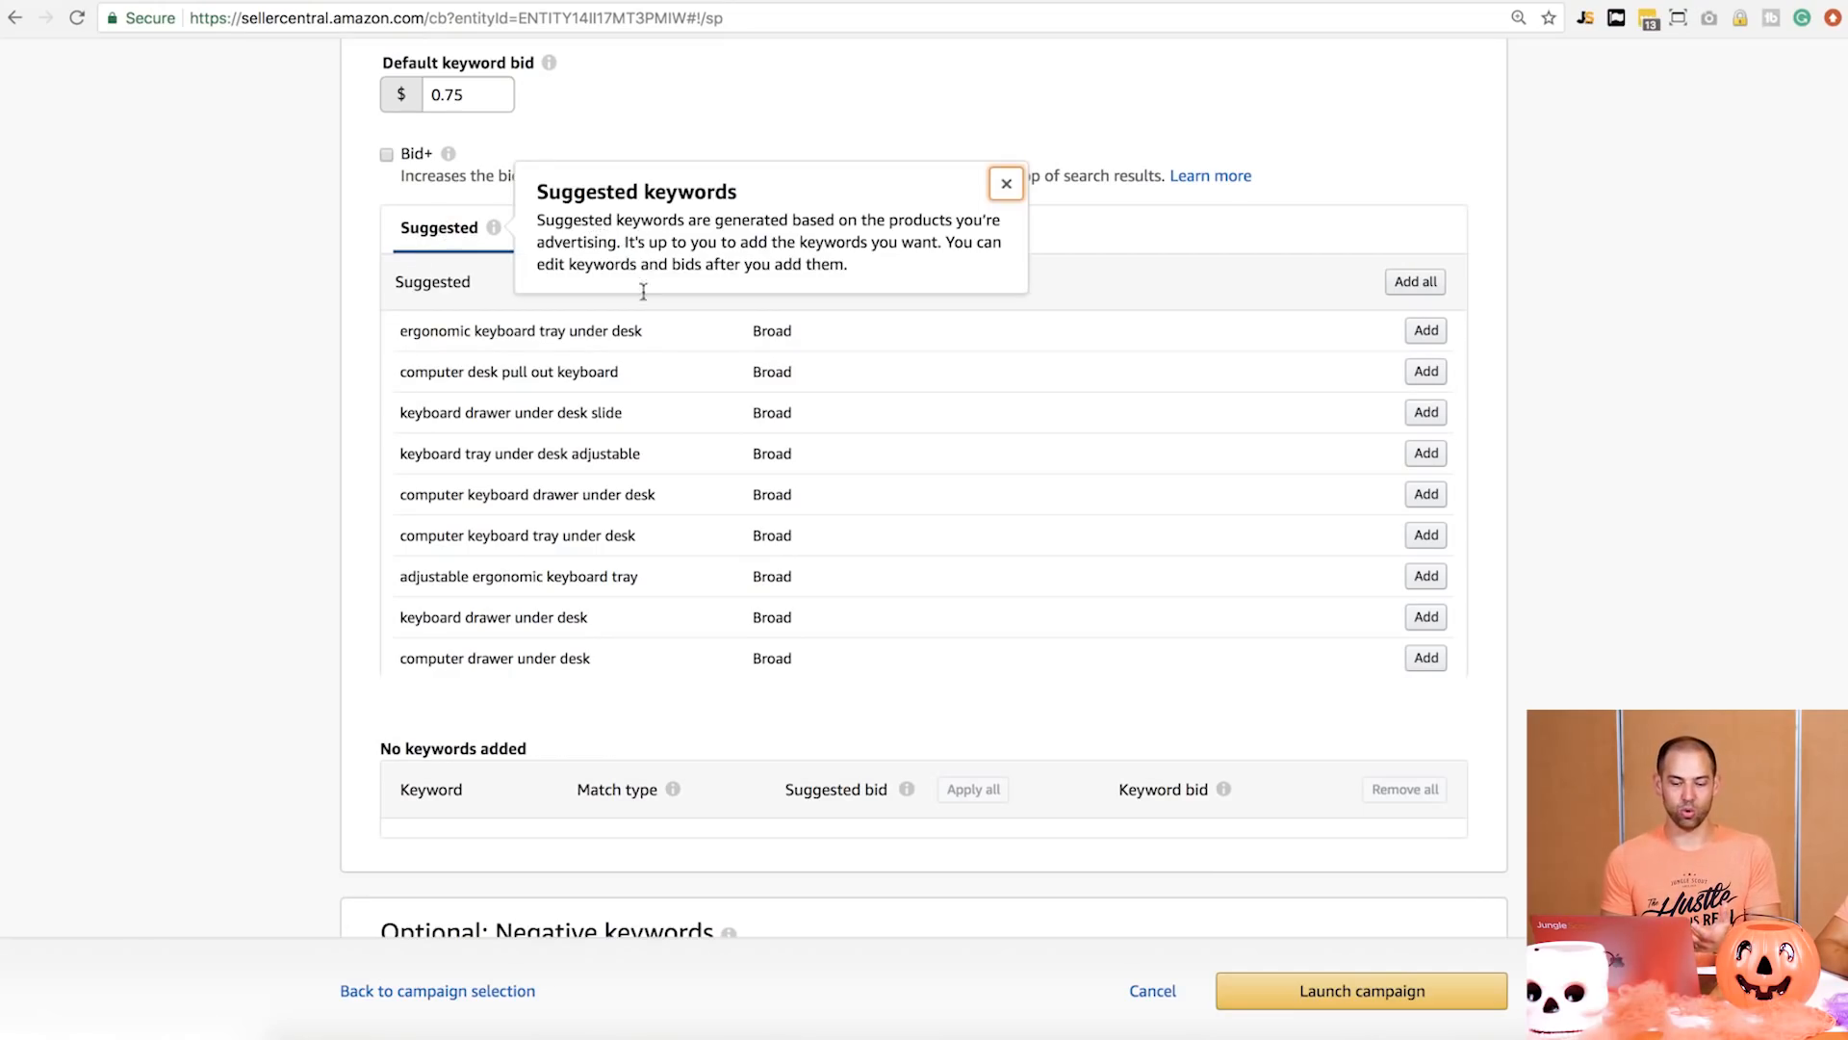
Switch to entering the keywords manually with the Broad match type and open the match type explanation
{"action": "left_click", "coordinate": [589, 231]}
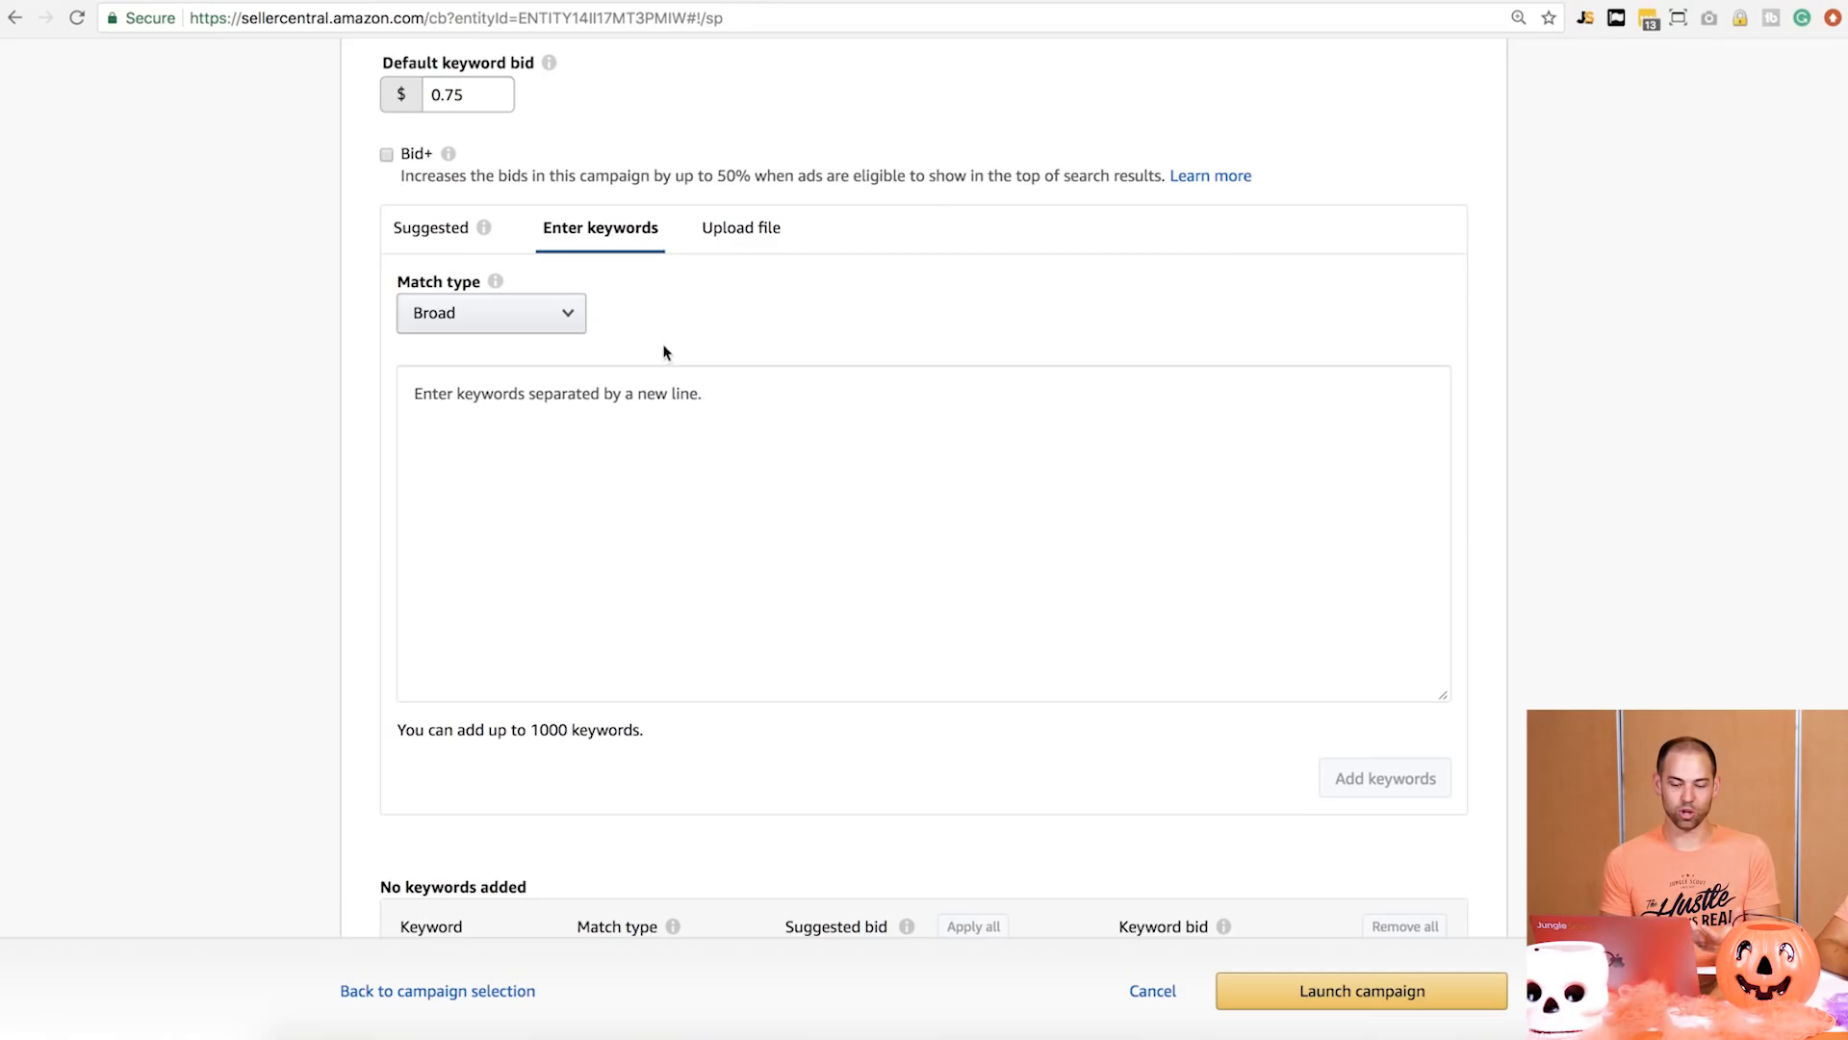
{"action": "left_click", "coordinate": [561, 318]}
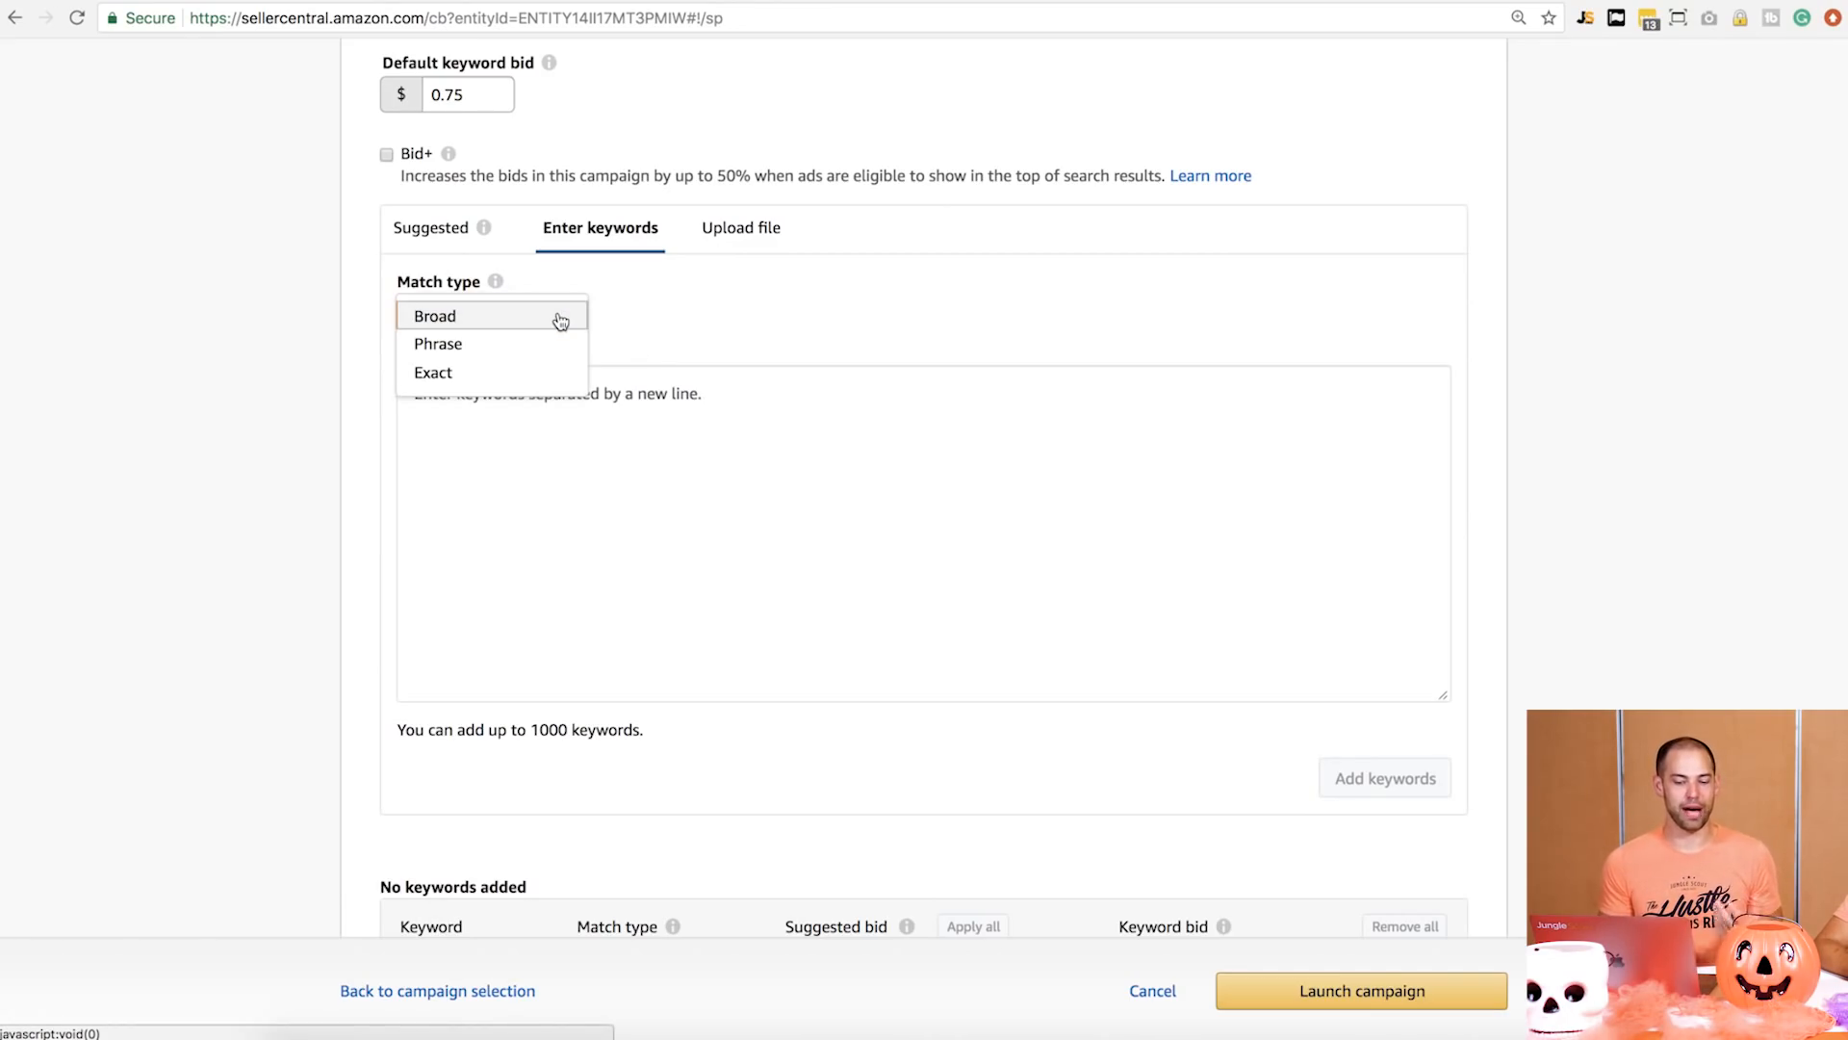
{"action": "left_click", "coordinate": [561, 318]}
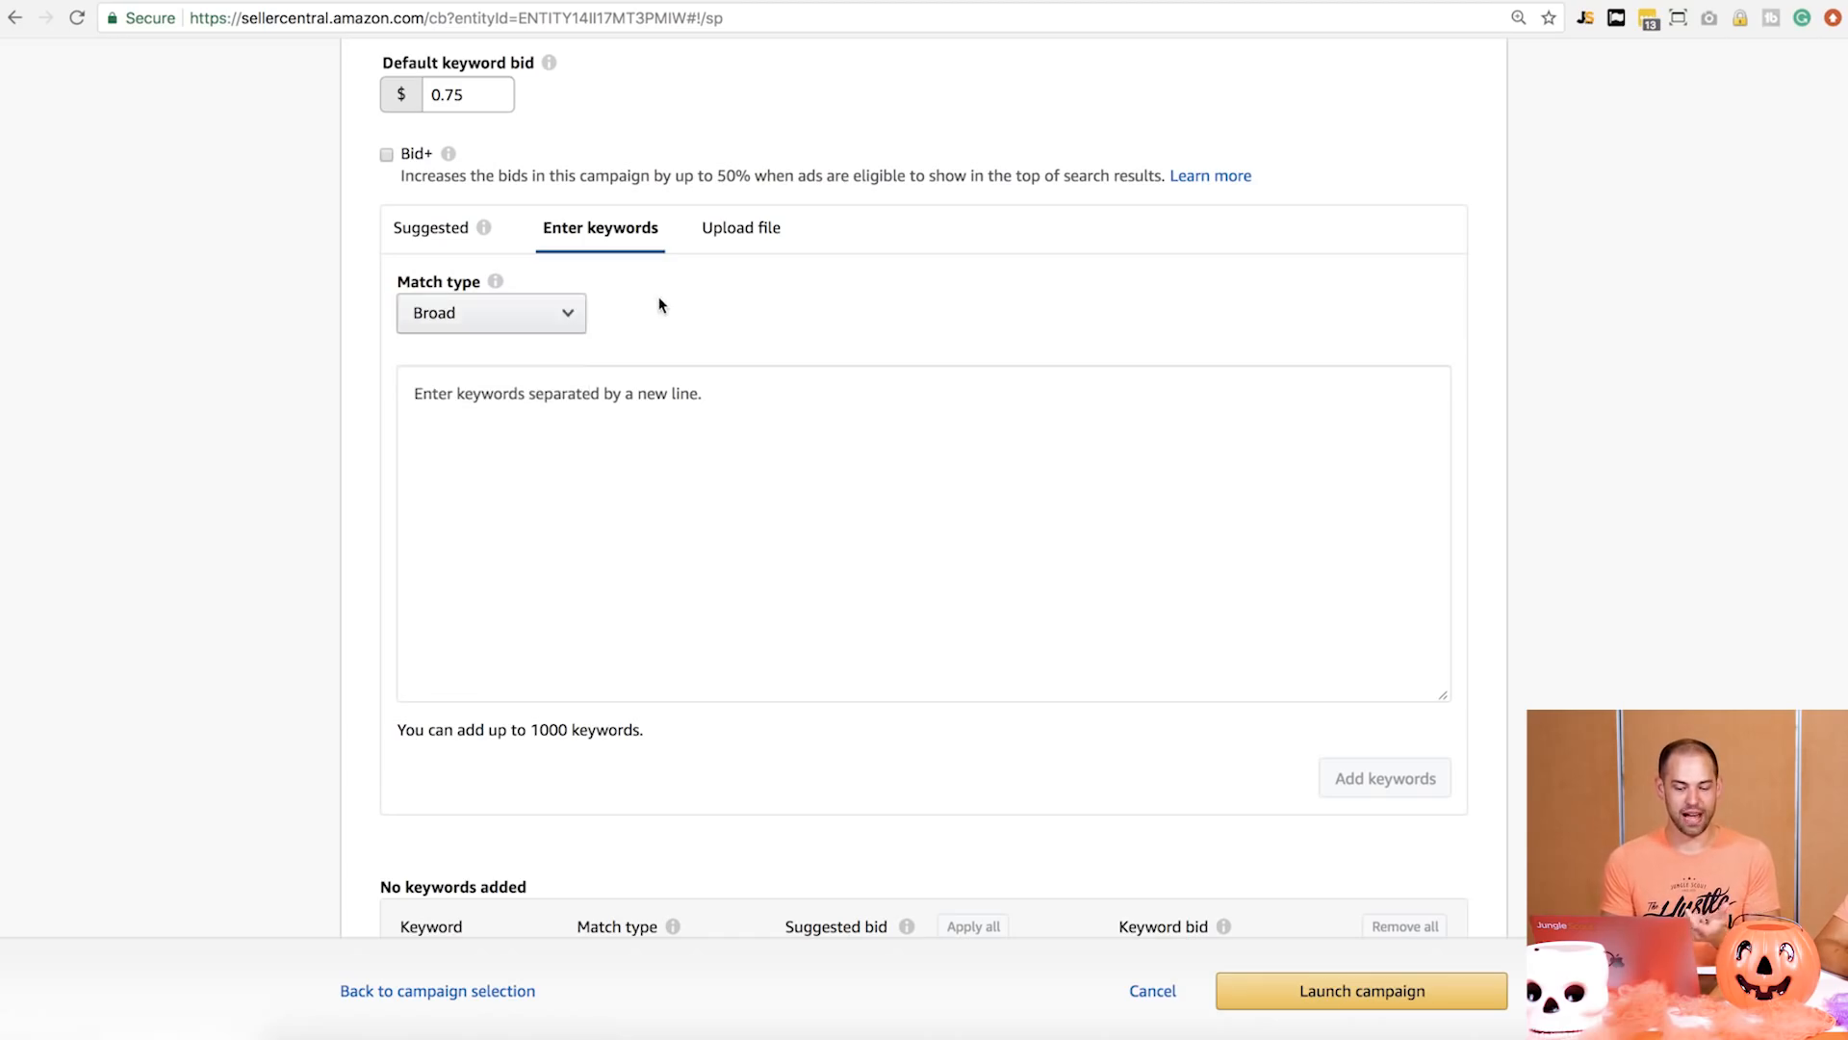
{"action": "left_click", "coordinate": [495, 281]}
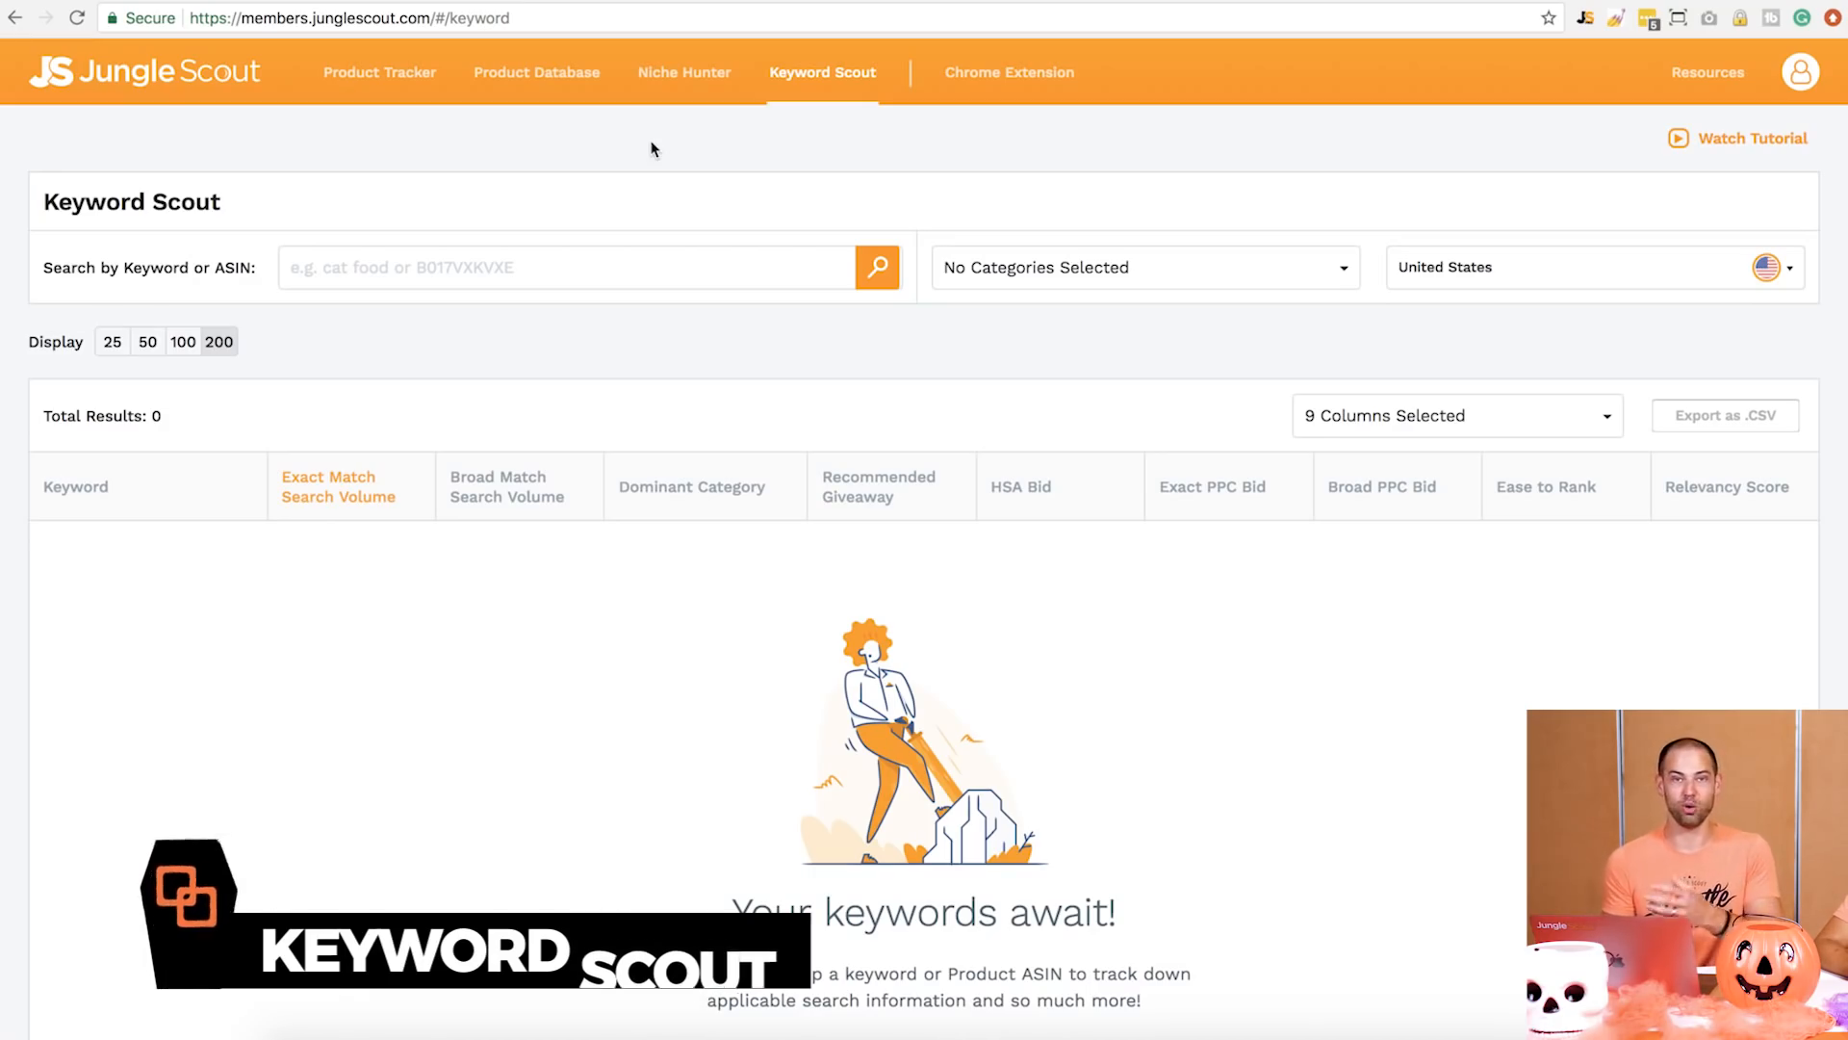
Switch to Jungle Scout's Keyword Scout and search for the keyword "keyboard tray"
{"action": "left_click", "coordinate": [460, 258]}
{"action": "type", "text": "key"}
{"action": "key", "text": "Return"}
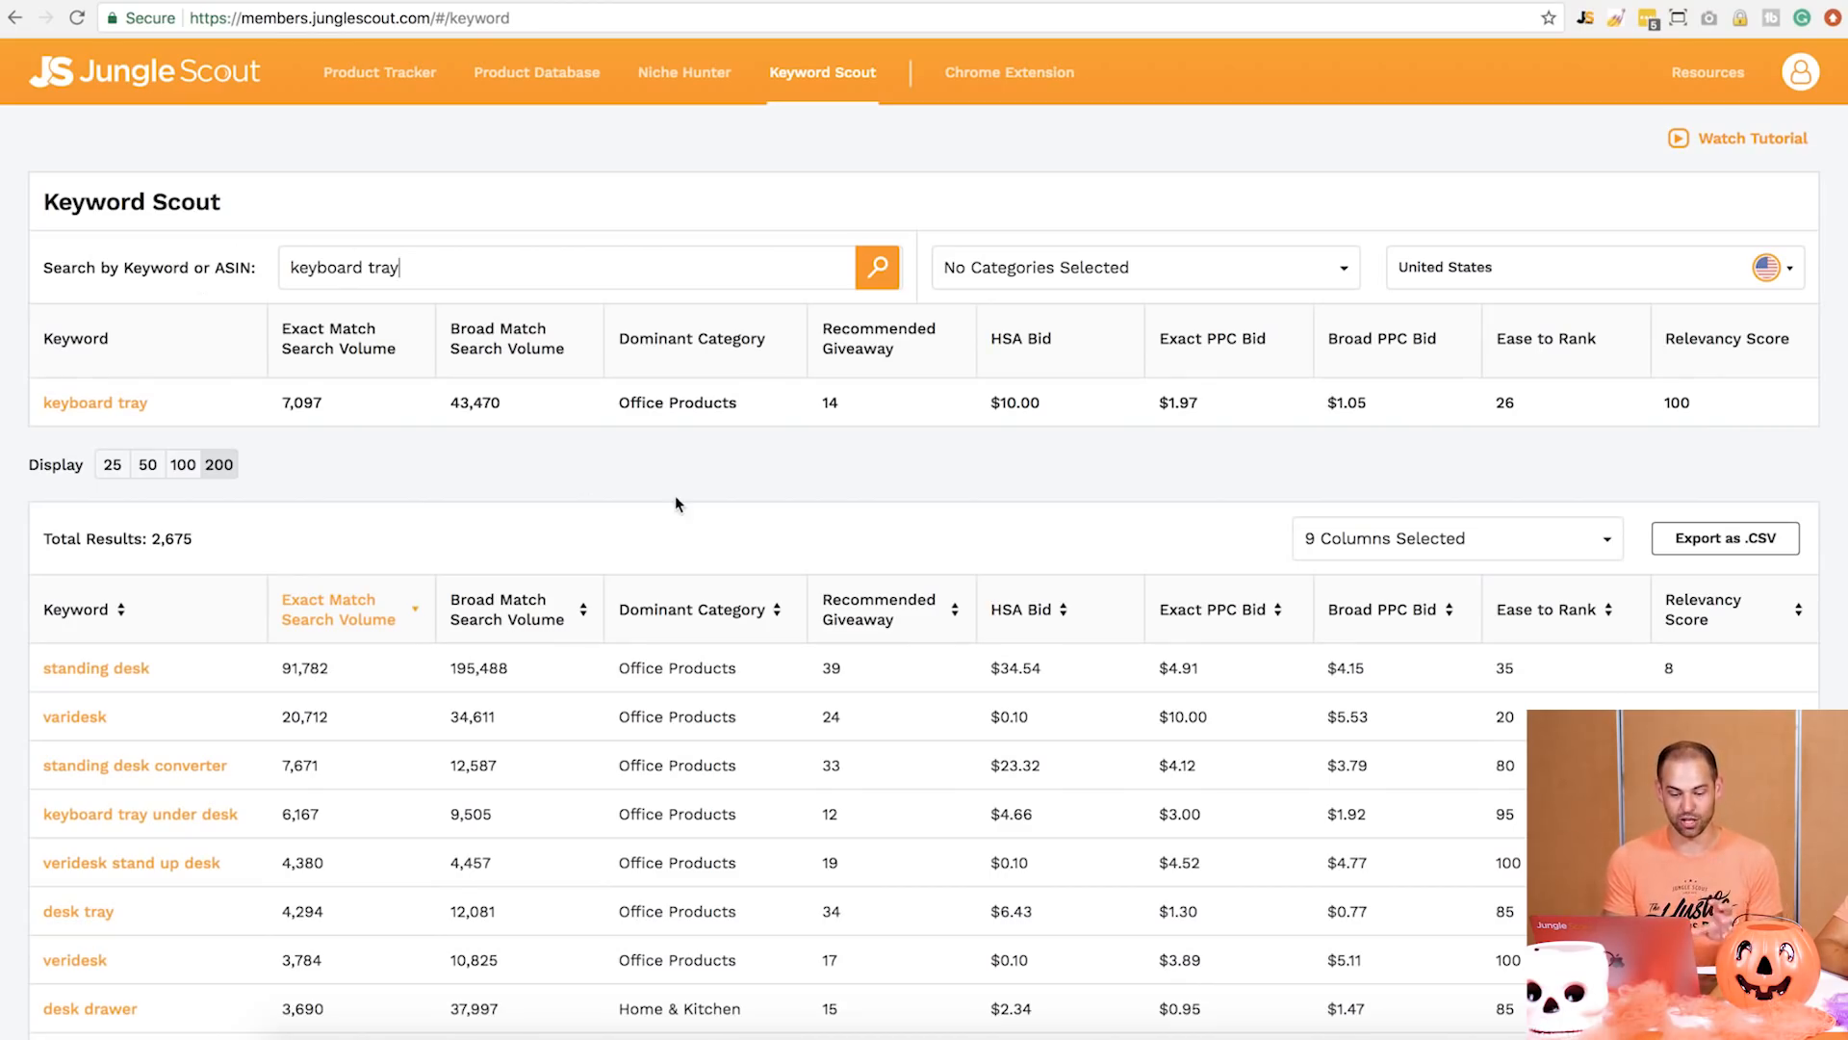
Export the "keyboard tray" keyword results as a comma-separated values file to the Desktop and open the exported file
{"action": "scroll", "coordinate": [674, 495], "scroll_direction": "down", "scroll_amount": 1}
{"action": "mouse_move", "coordinate": [739, 524]}
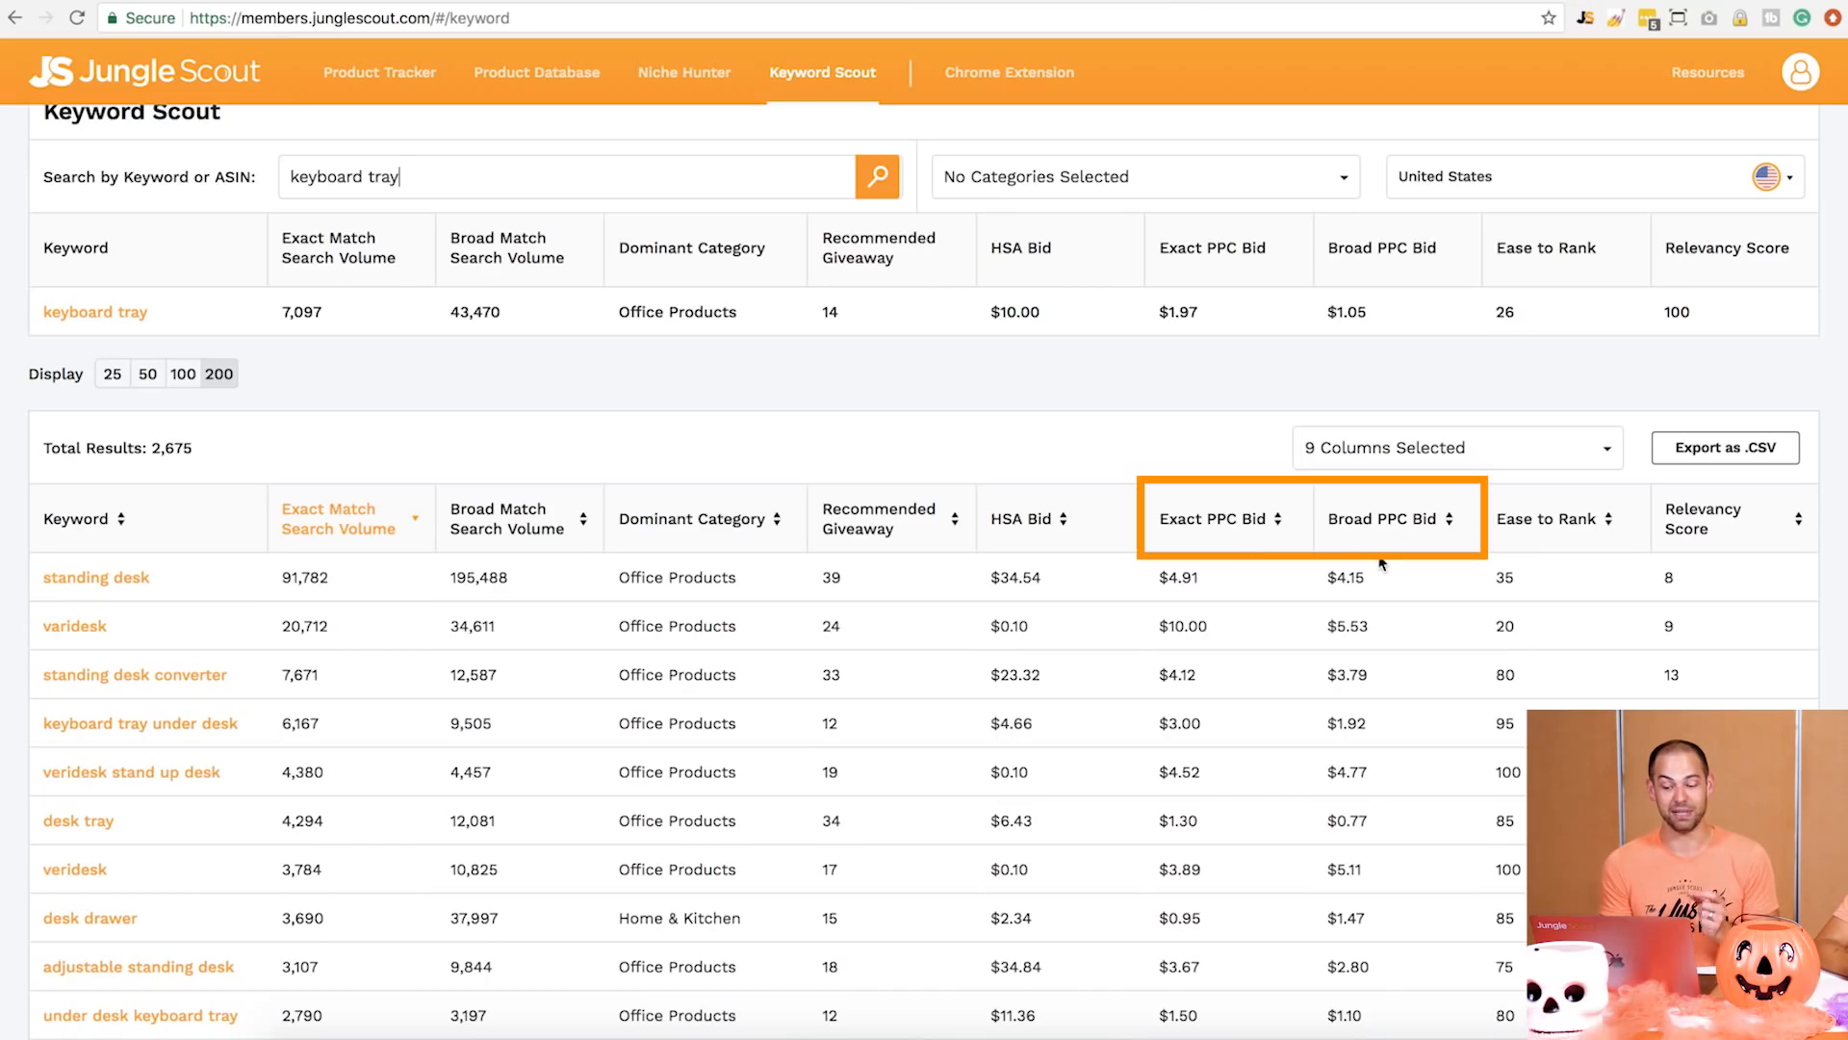
{"action": "mouse_move", "coordinate": [1338, 522]}
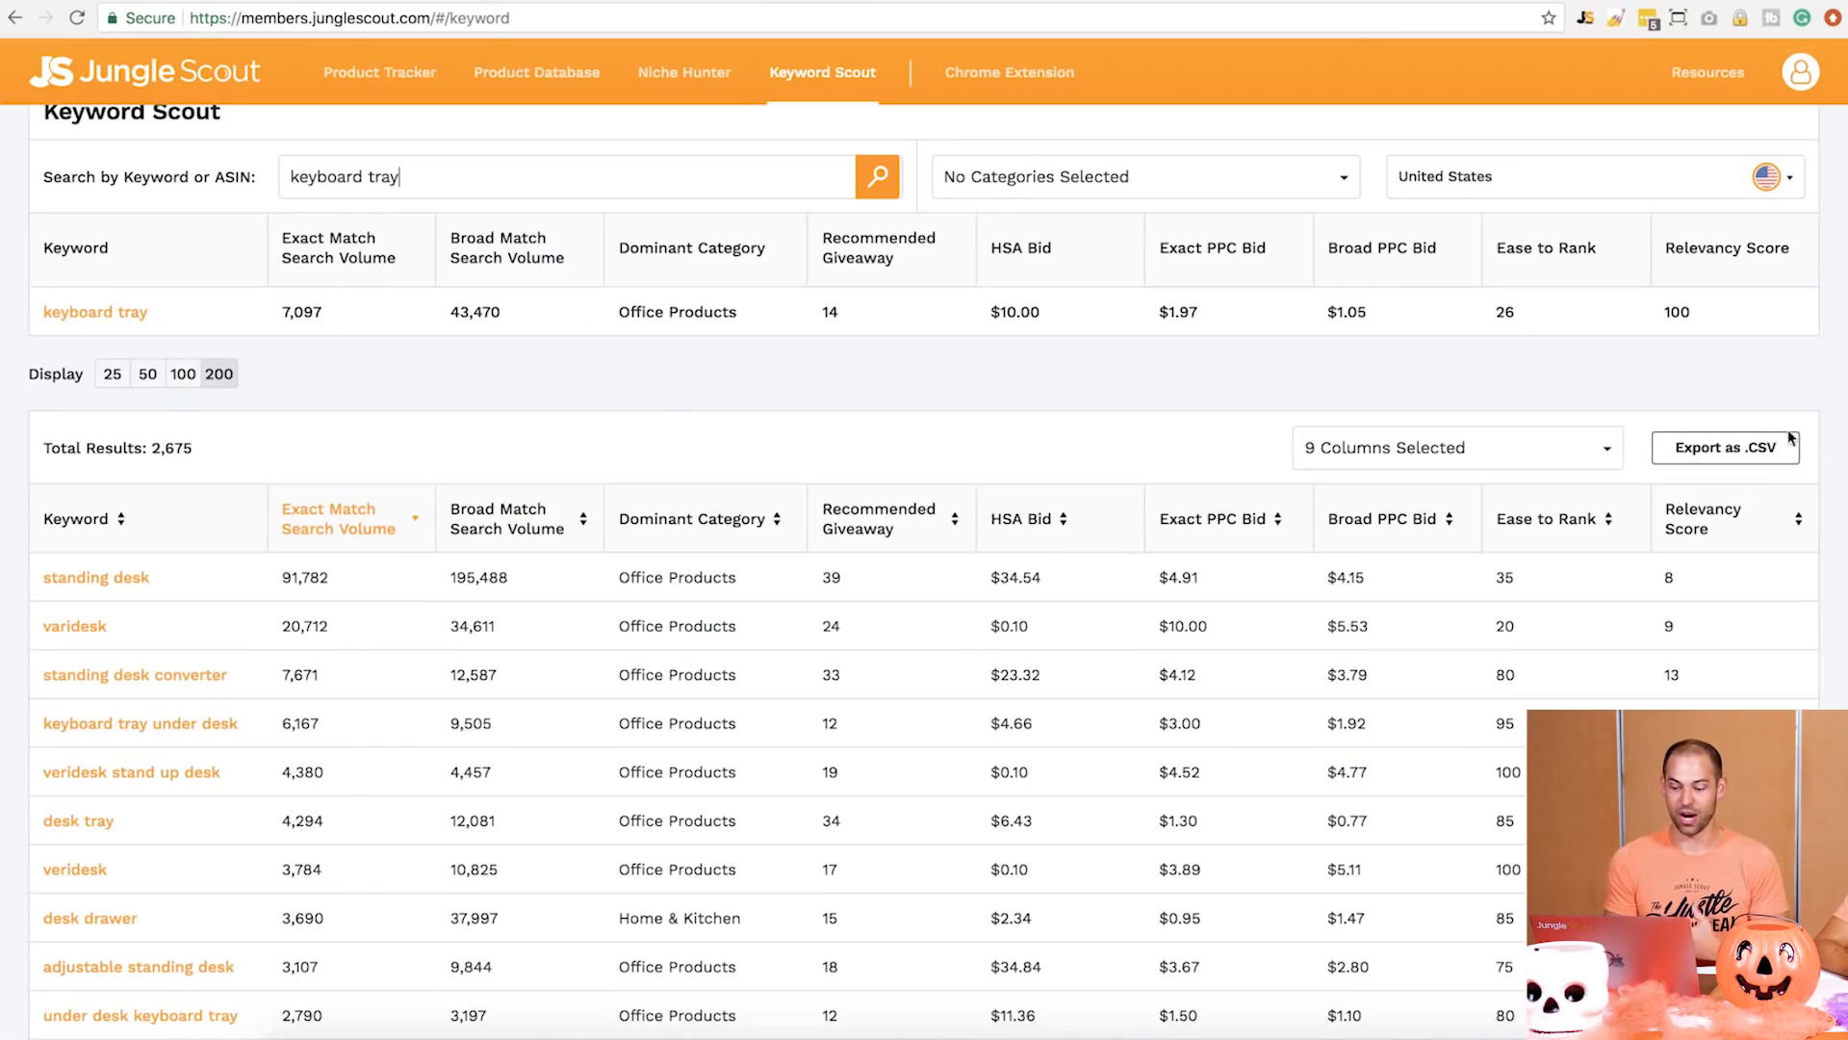
{"action": "left_click", "coordinate": [1725, 448]}
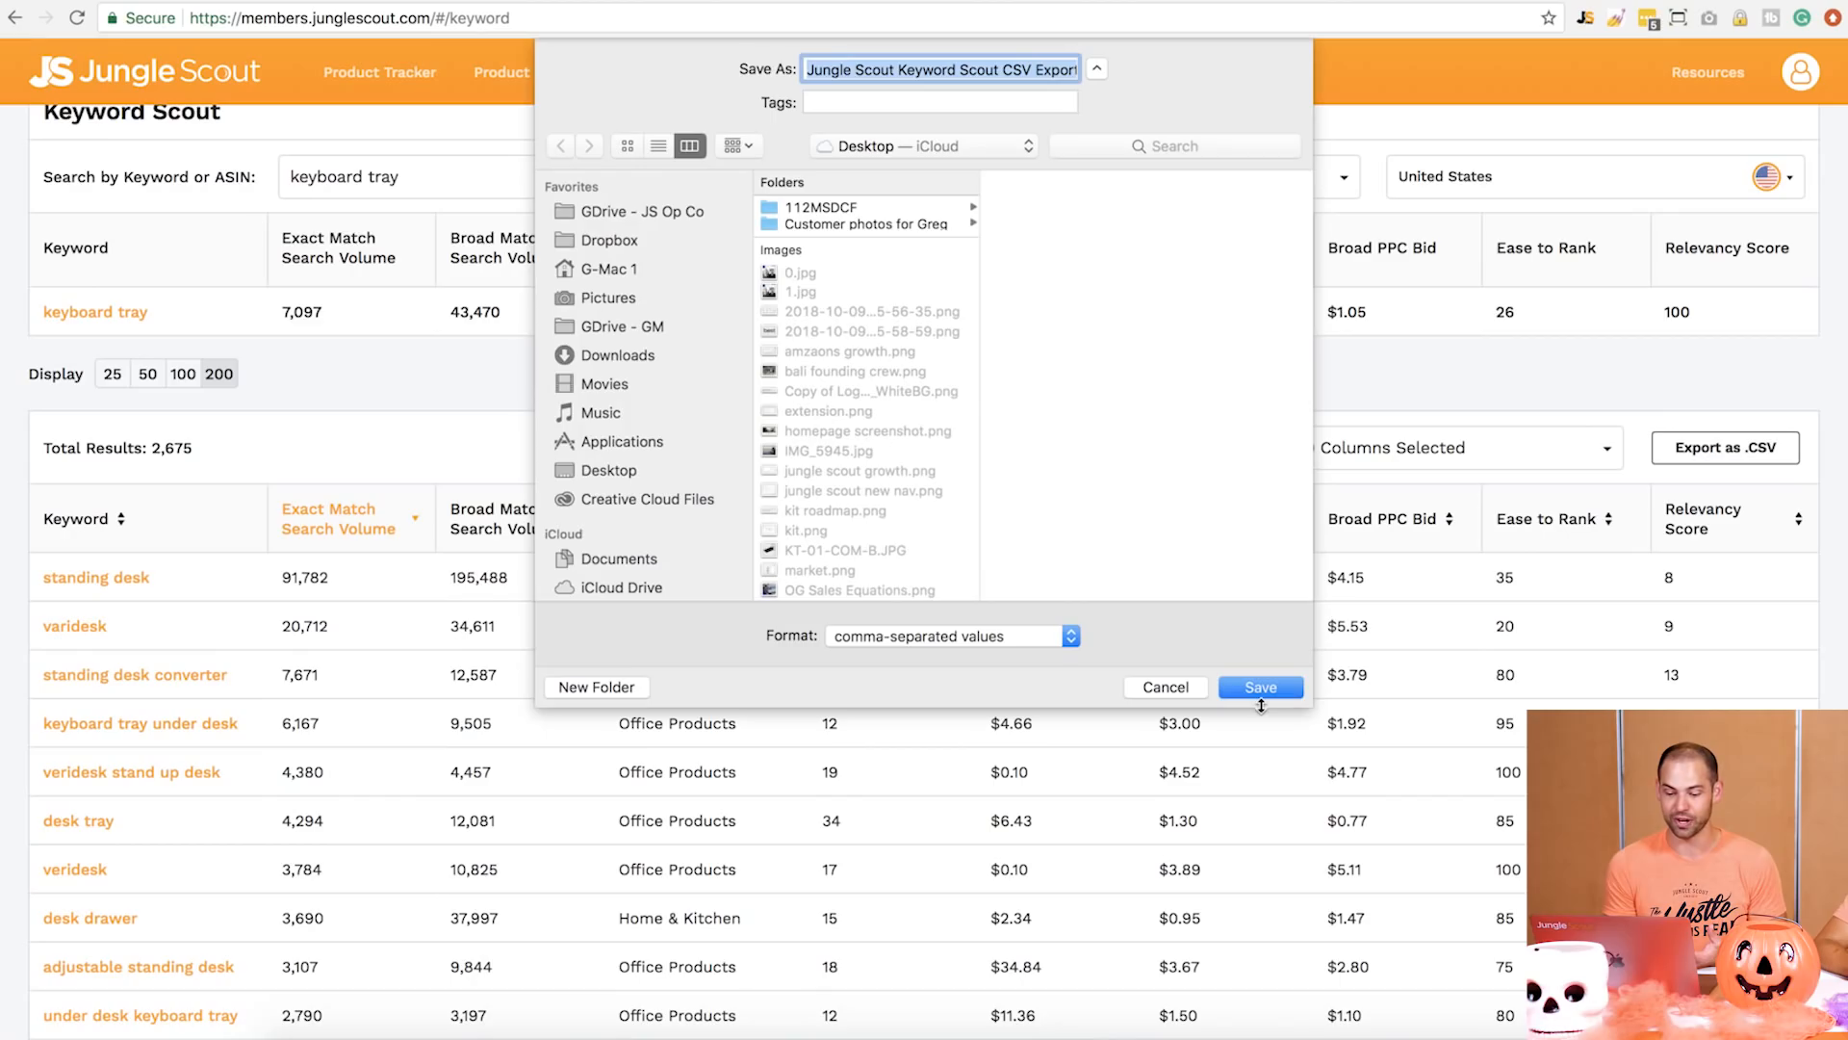
{"action": "left_click", "coordinate": [1261, 688]}
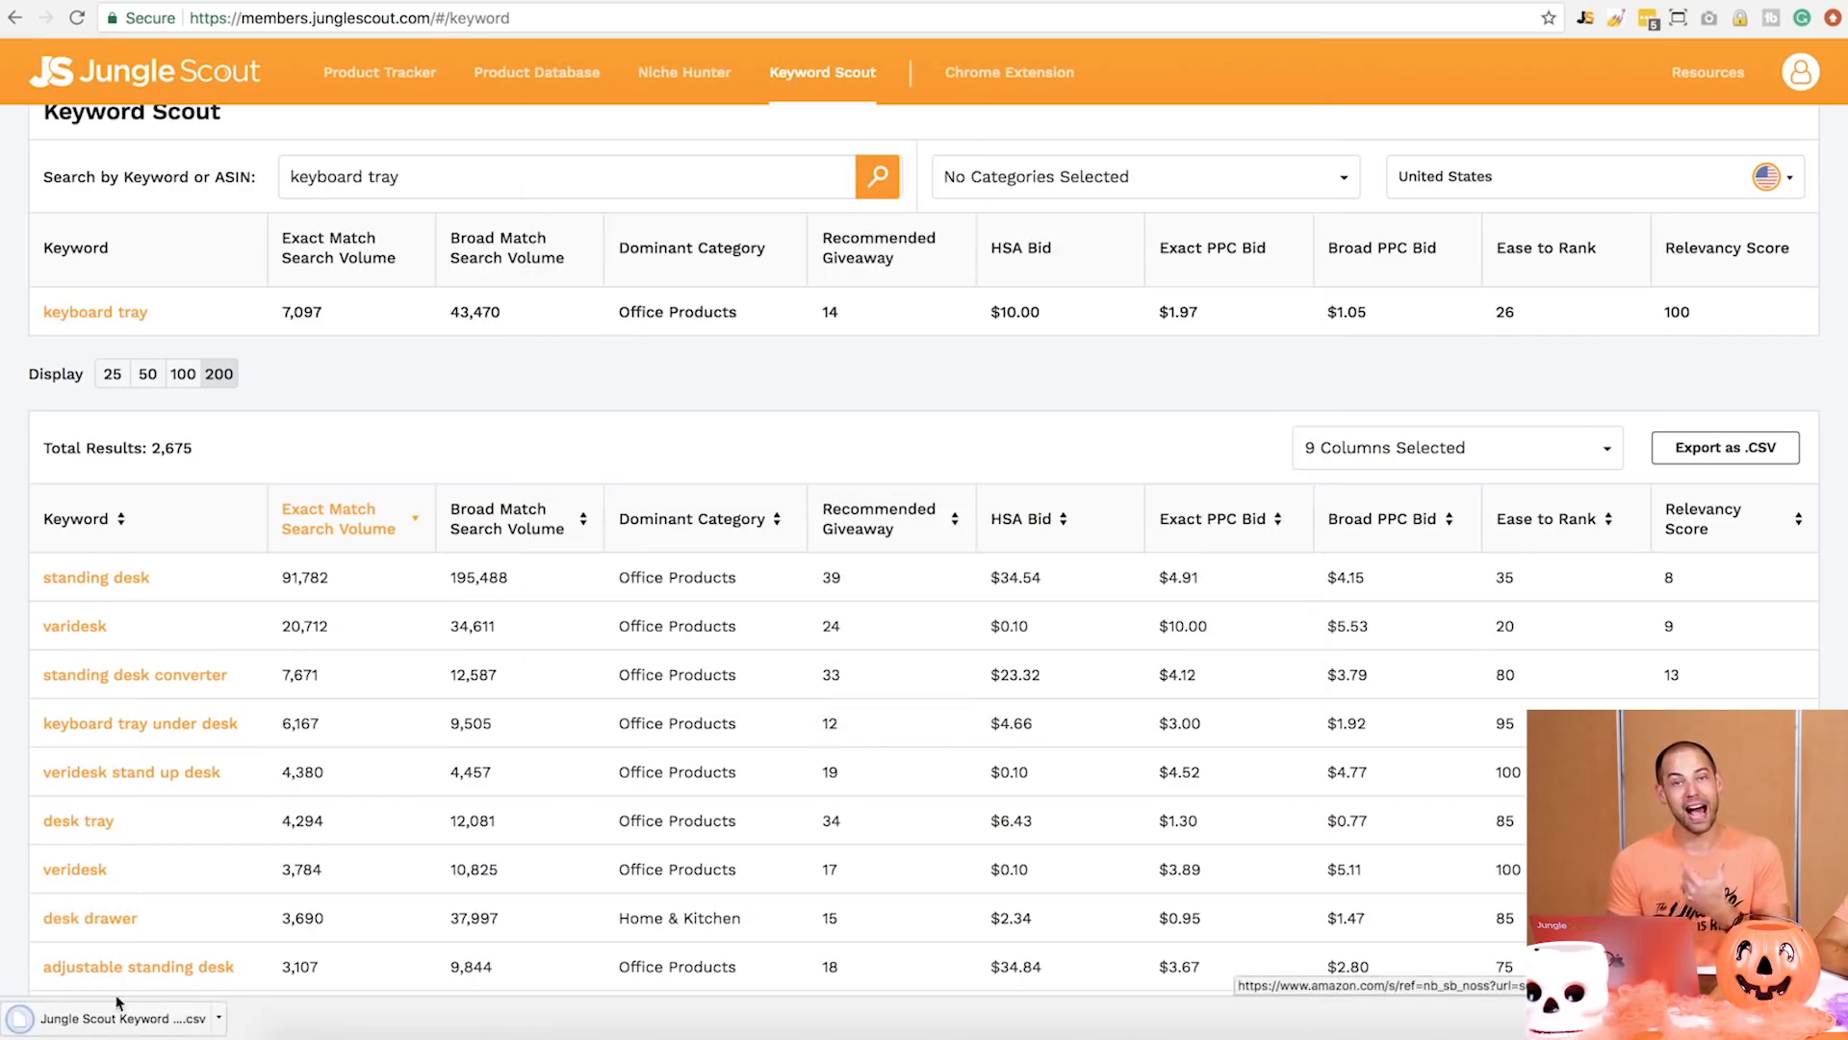
{"action": "left_click", "coordinate": [63, 1026]}
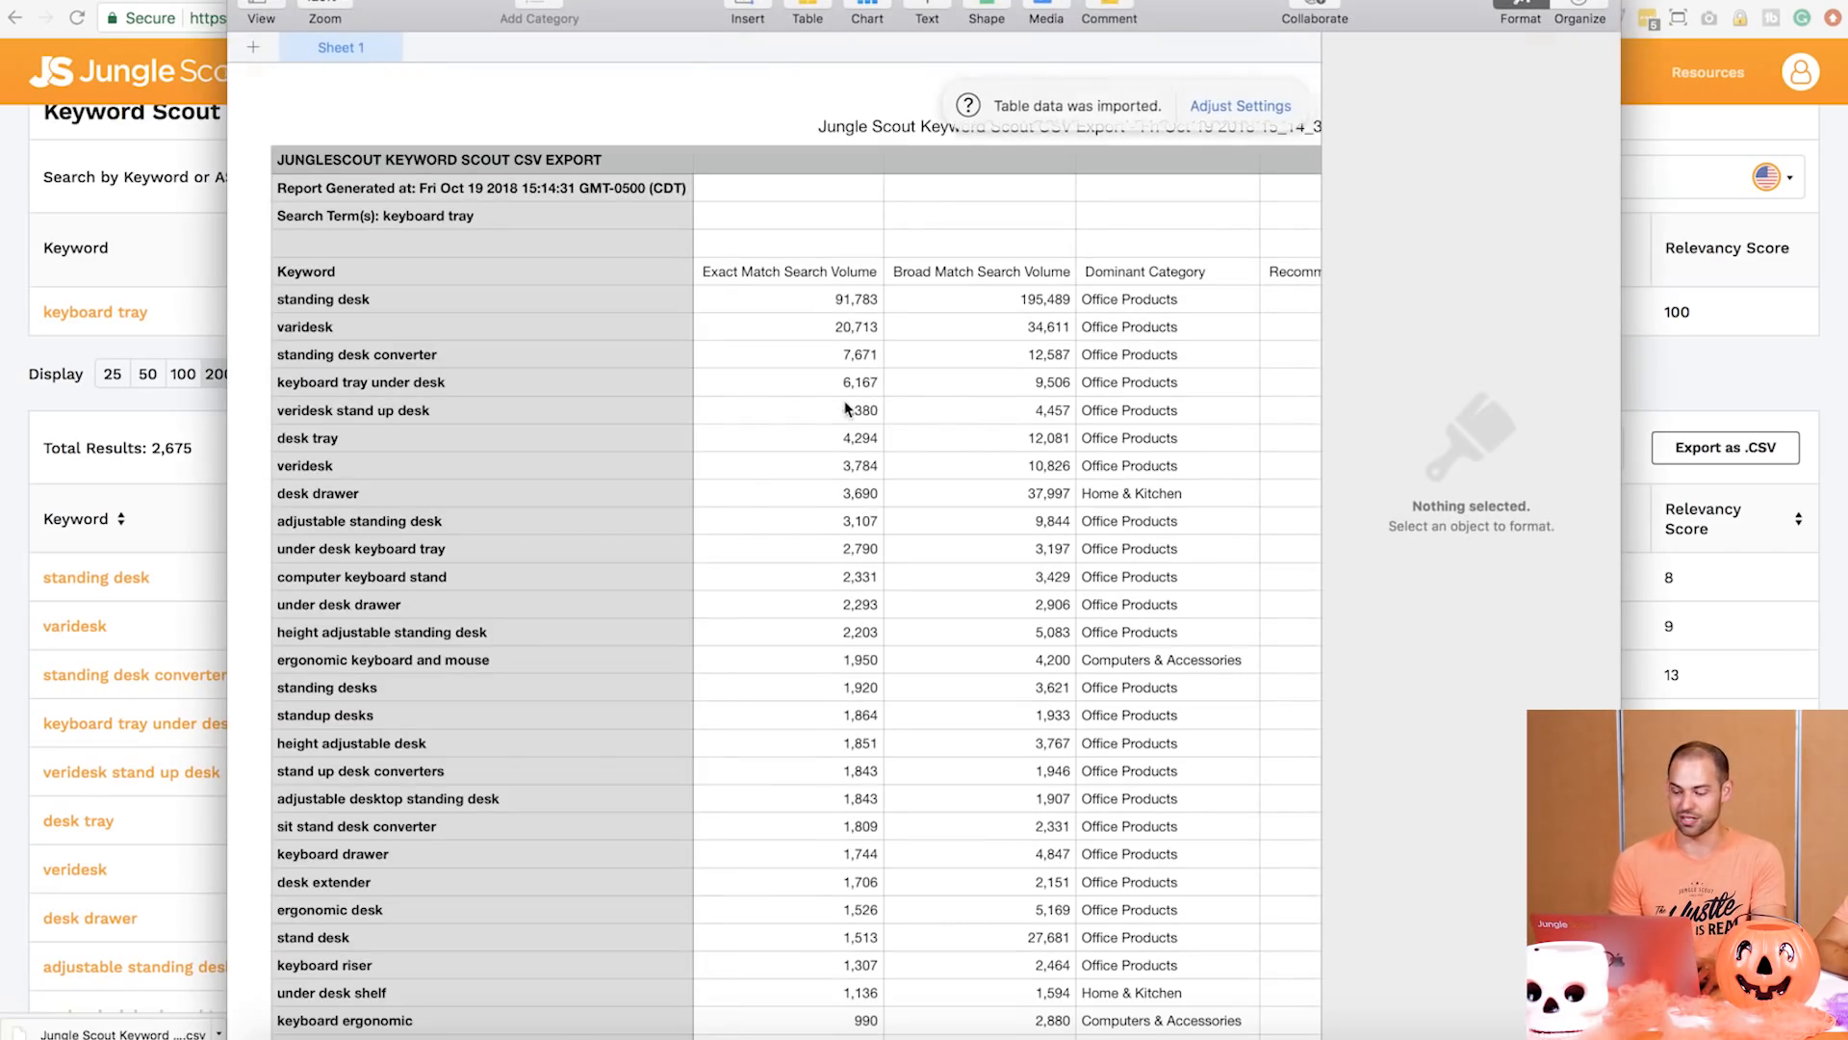
Copy the keywords from the exported spreadsheet and paste them into the broad-match keyword entry of the Seller Central campaign
{"action": "left_click_drag", "start_coordinate": [462, 304], "coordinate": [575, 396]}
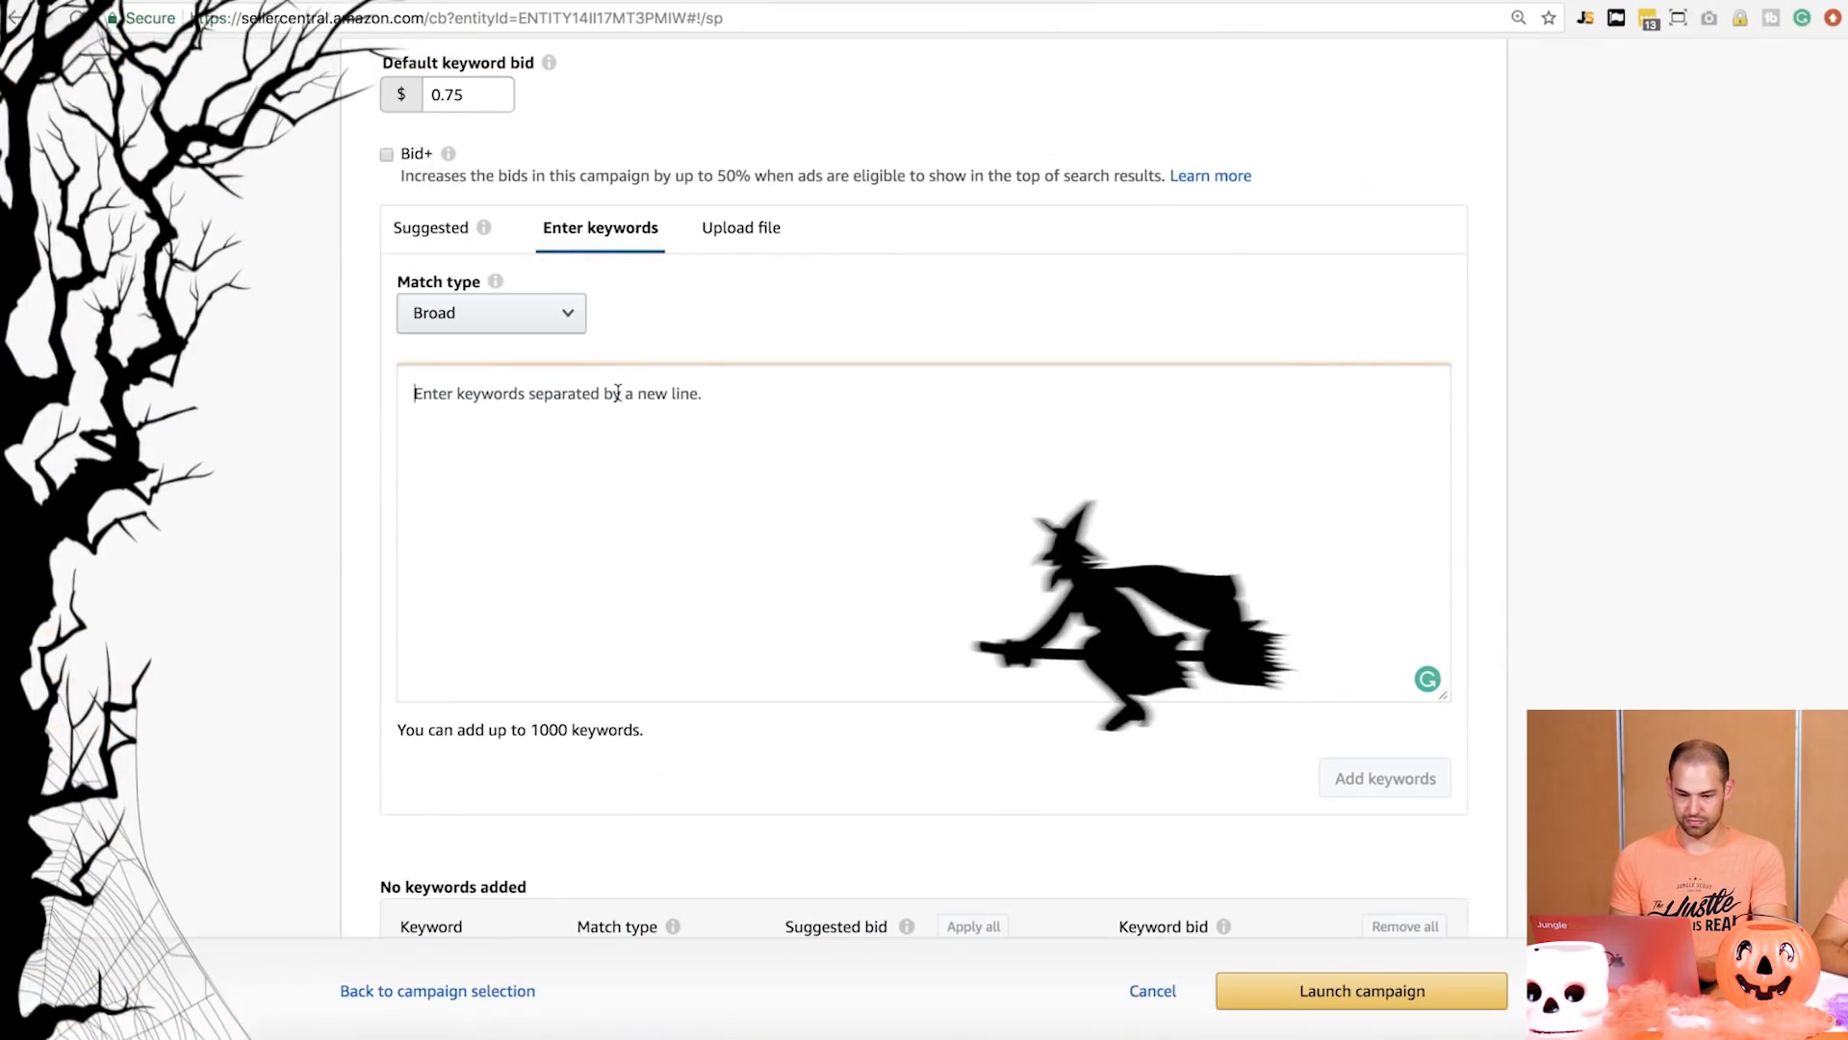
{"action": "key", "text": "super+v"}
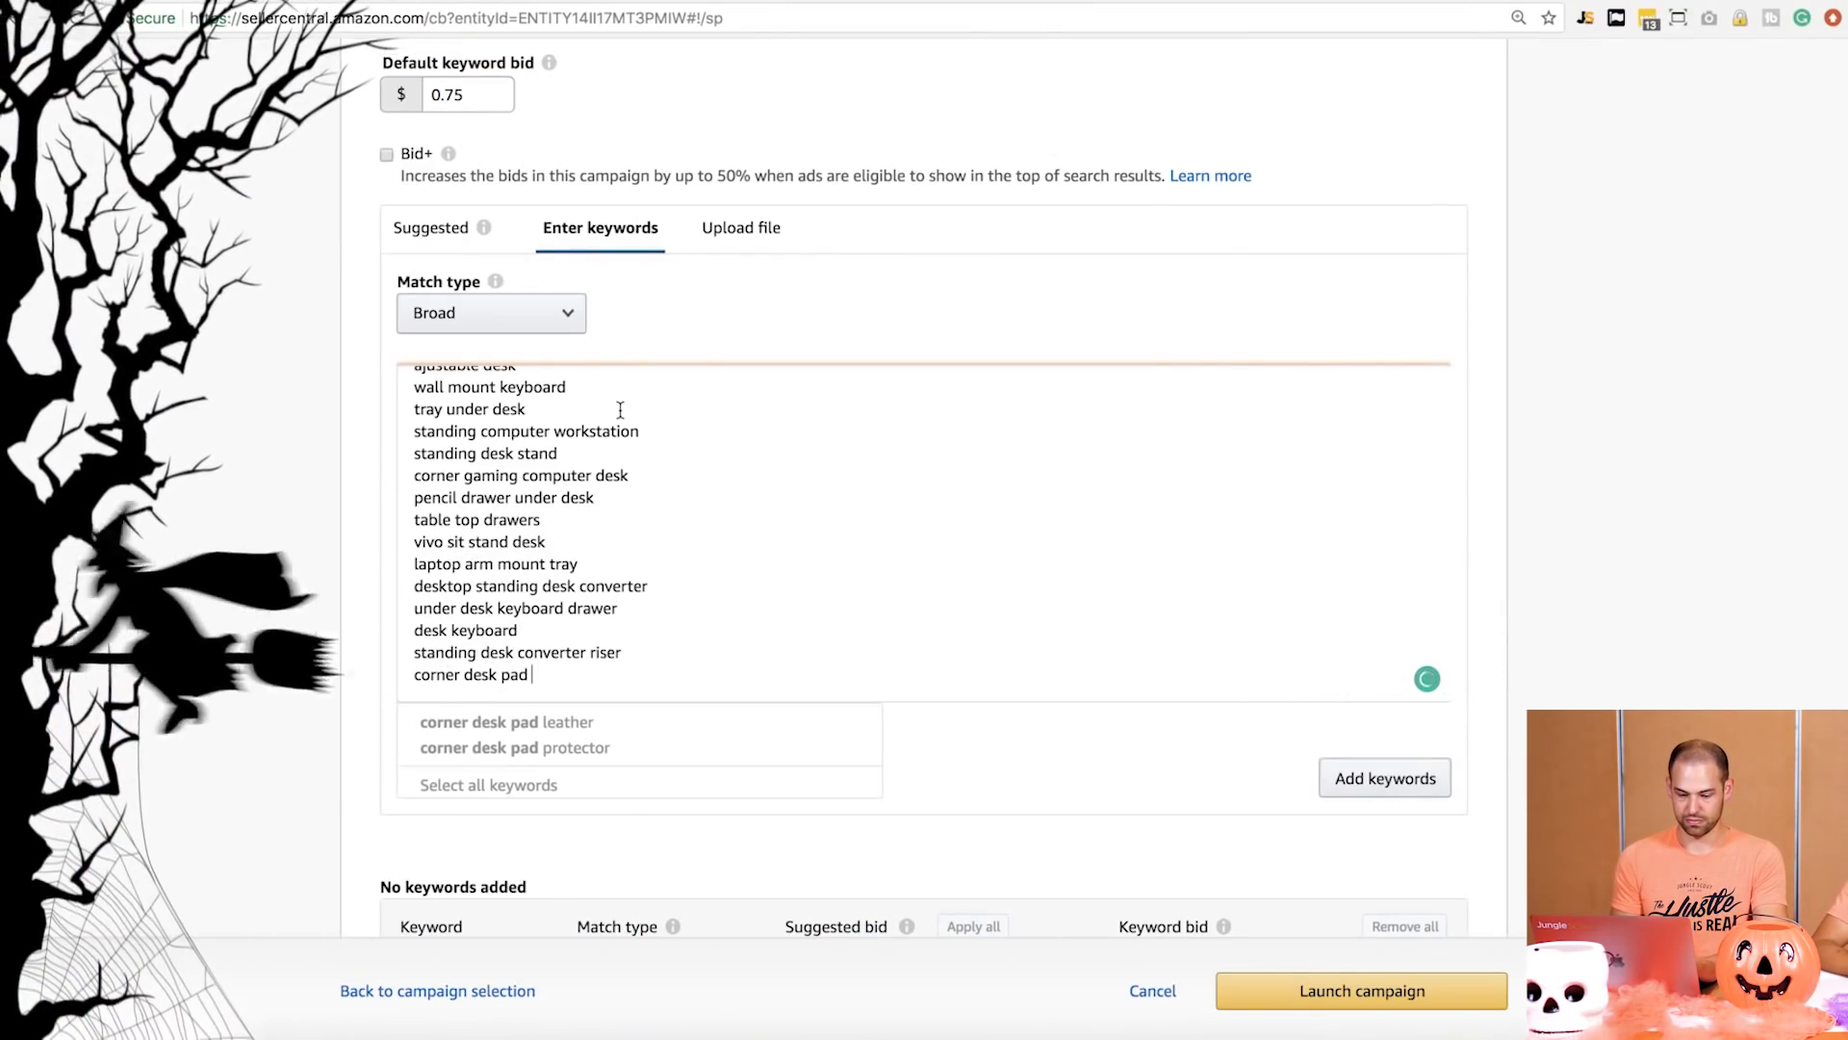
{"action": "left_click", "coordinate": [216, 453]}
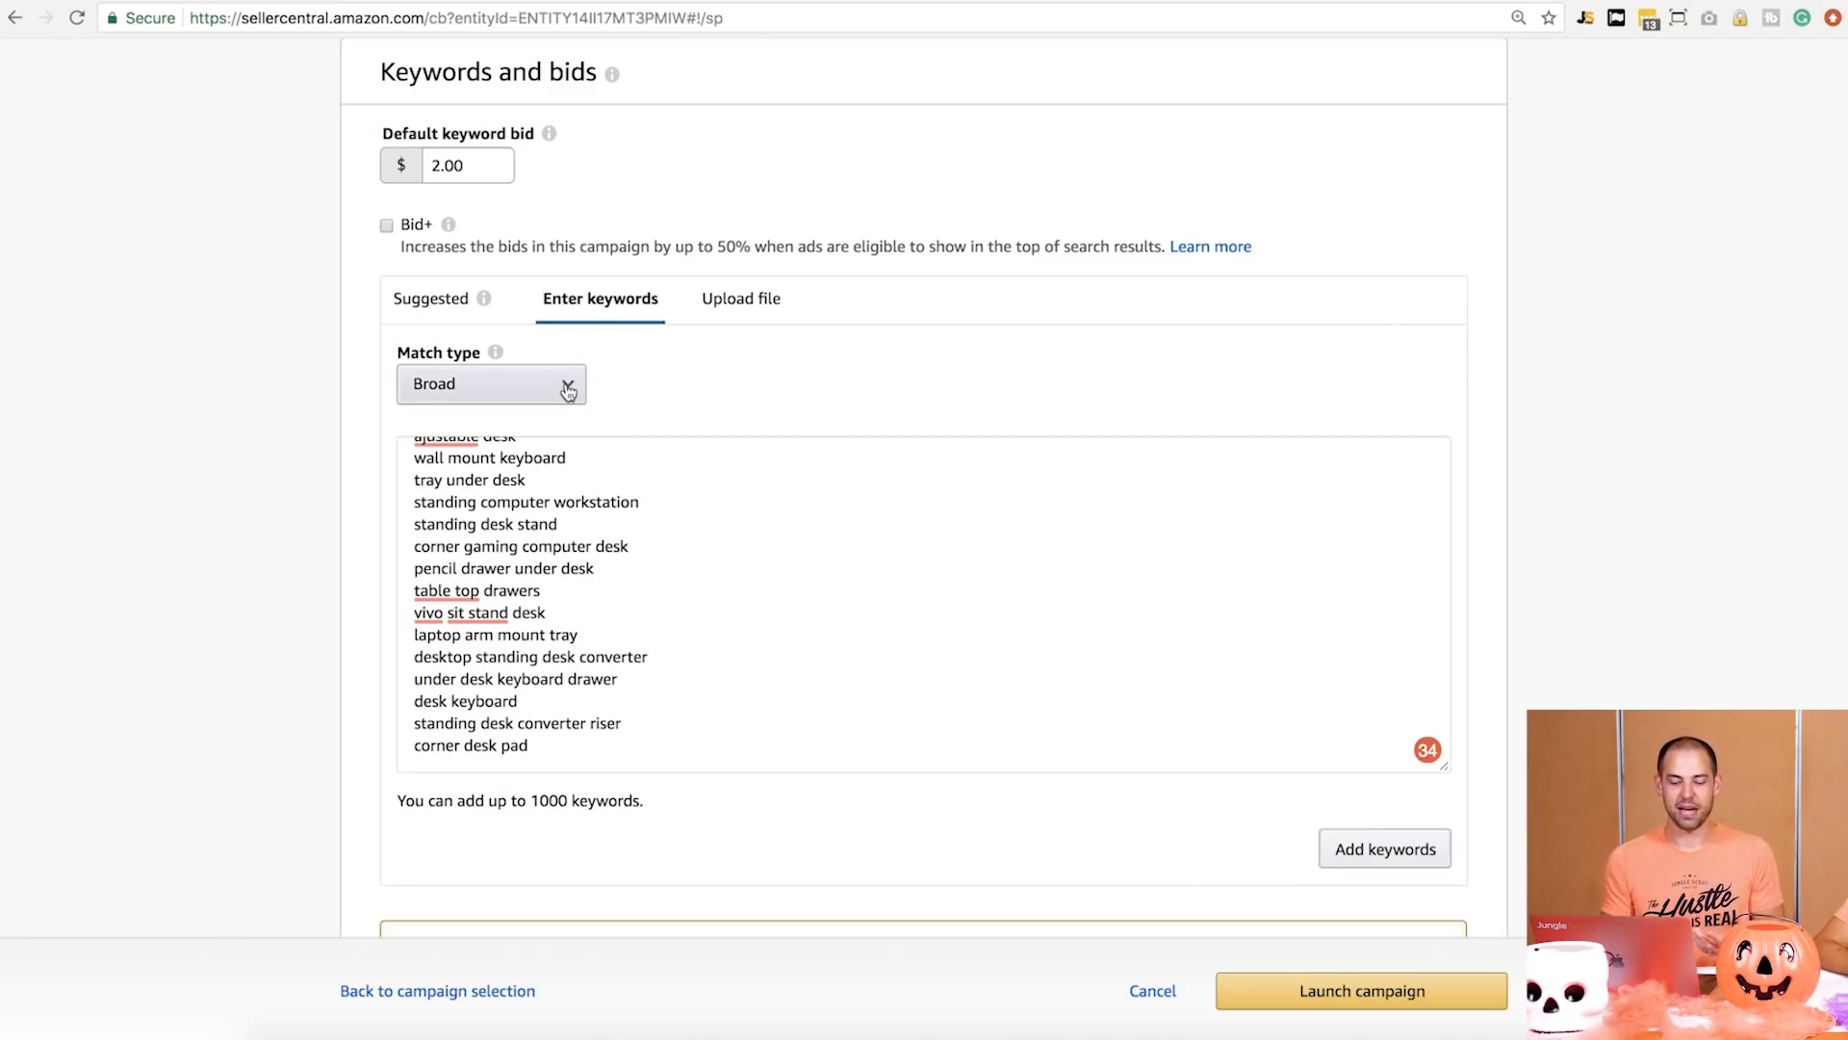
Add the pasted broad-match keywords to the ad group with the default keyword bid of 2.00
{"action": "scroll", "coordinate": [222, 439], "scroll_direction": "up", "scroll_amount": 15}
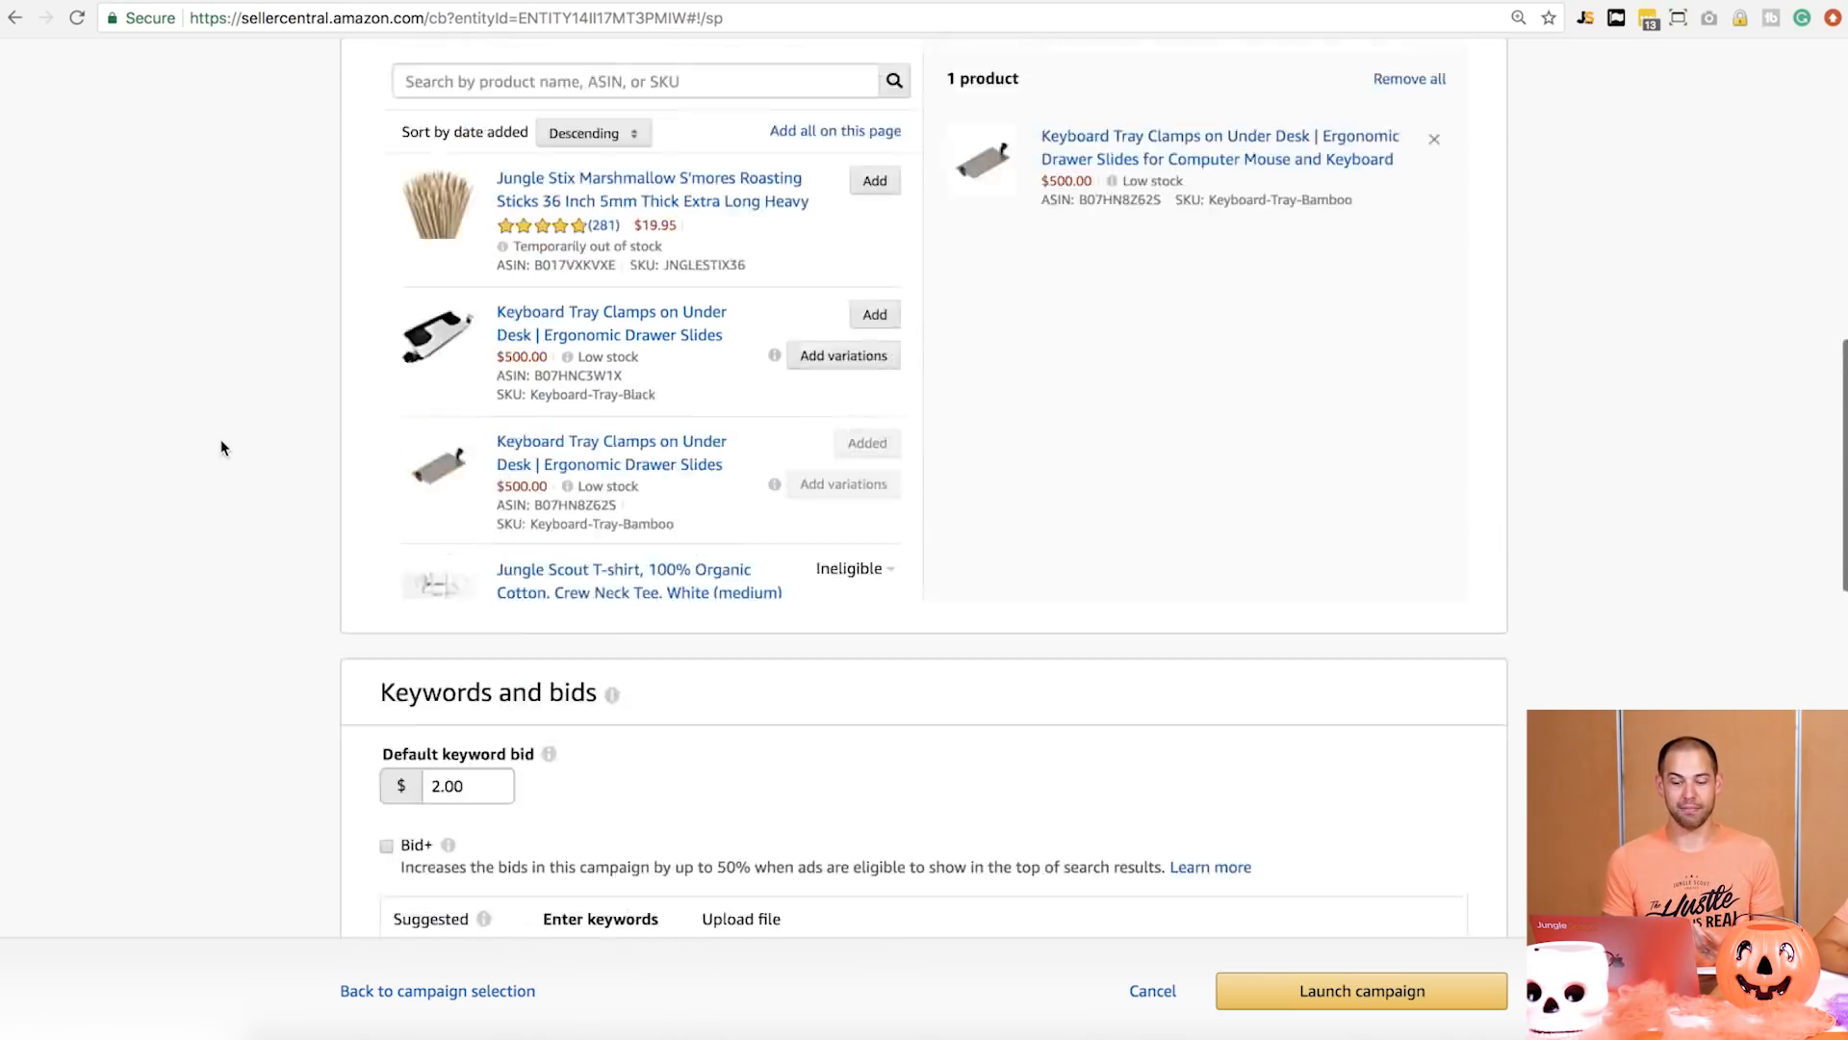
{"action": "scroll", "coordinate": [258, 759], "scroll_direction": "down", "scroll_amount": 15}
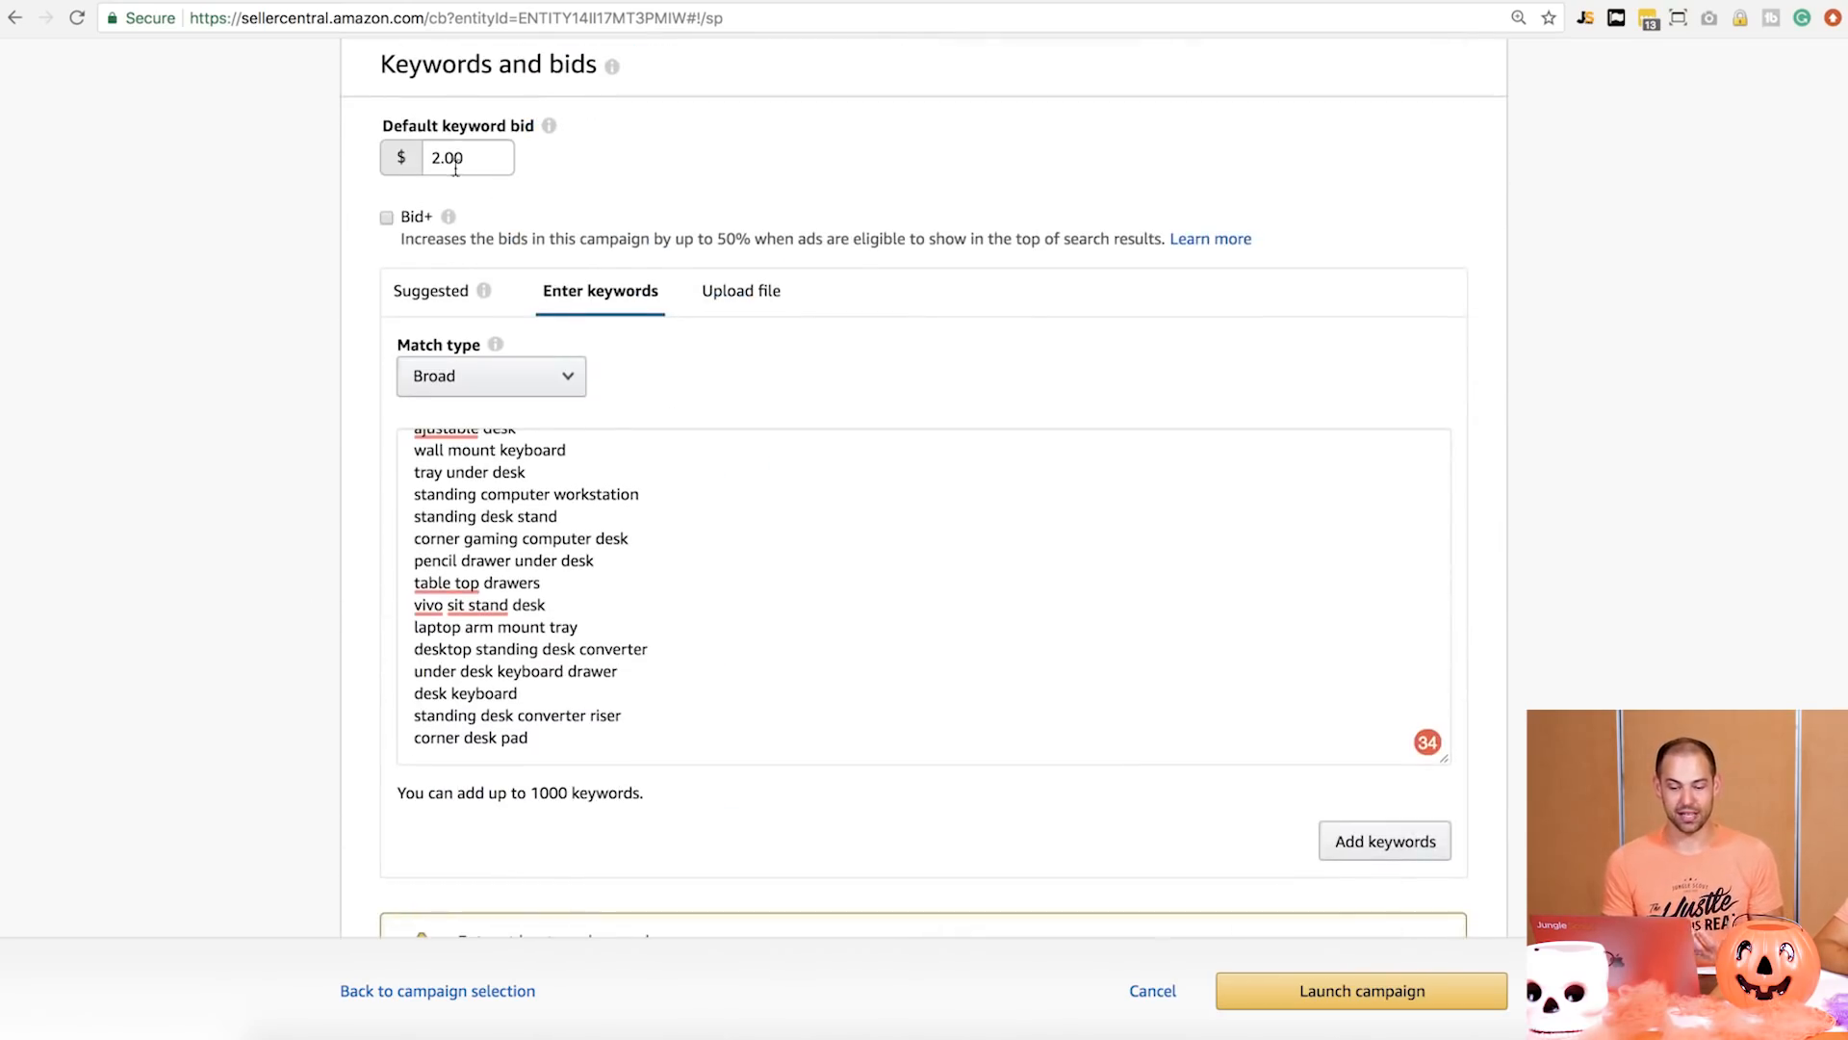
{"action": "double_click", "coordinate": [463, 159]}
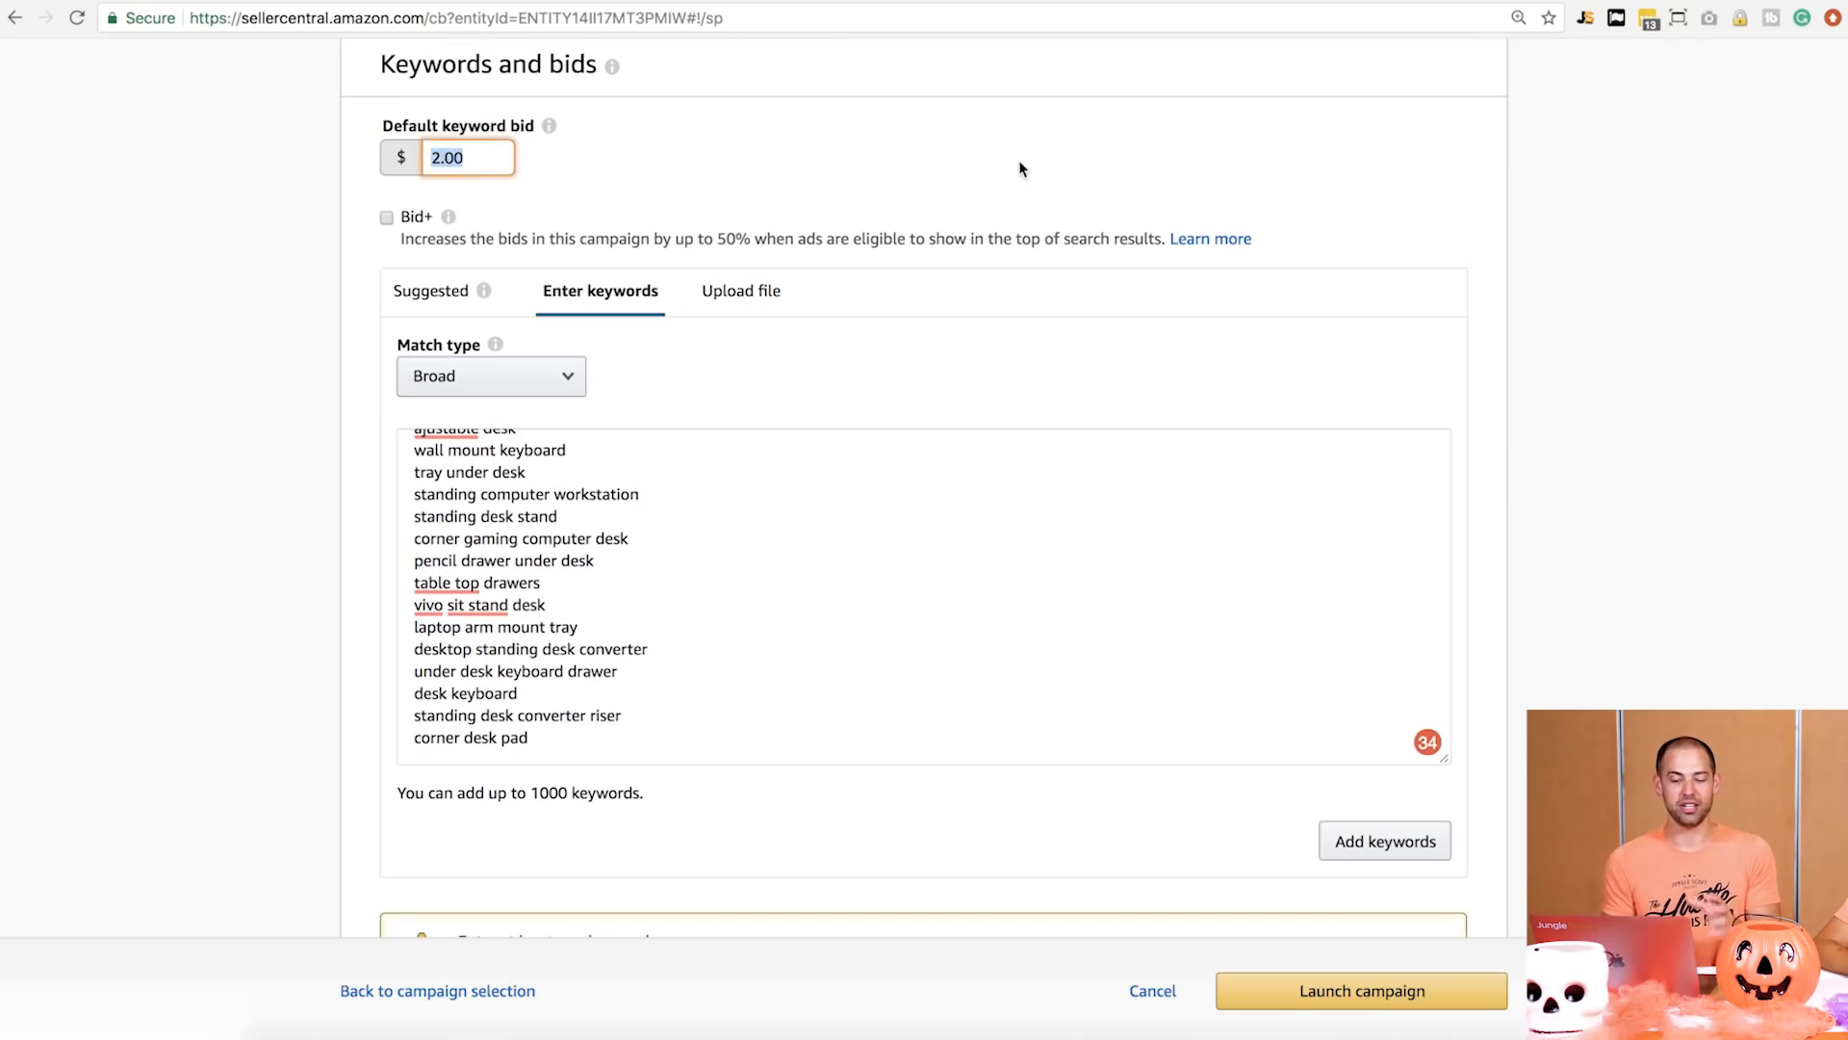
{"action": "scroll", "coordinate": [1677, 442], "scroll_direction": "down", "scroll_amount": 2}
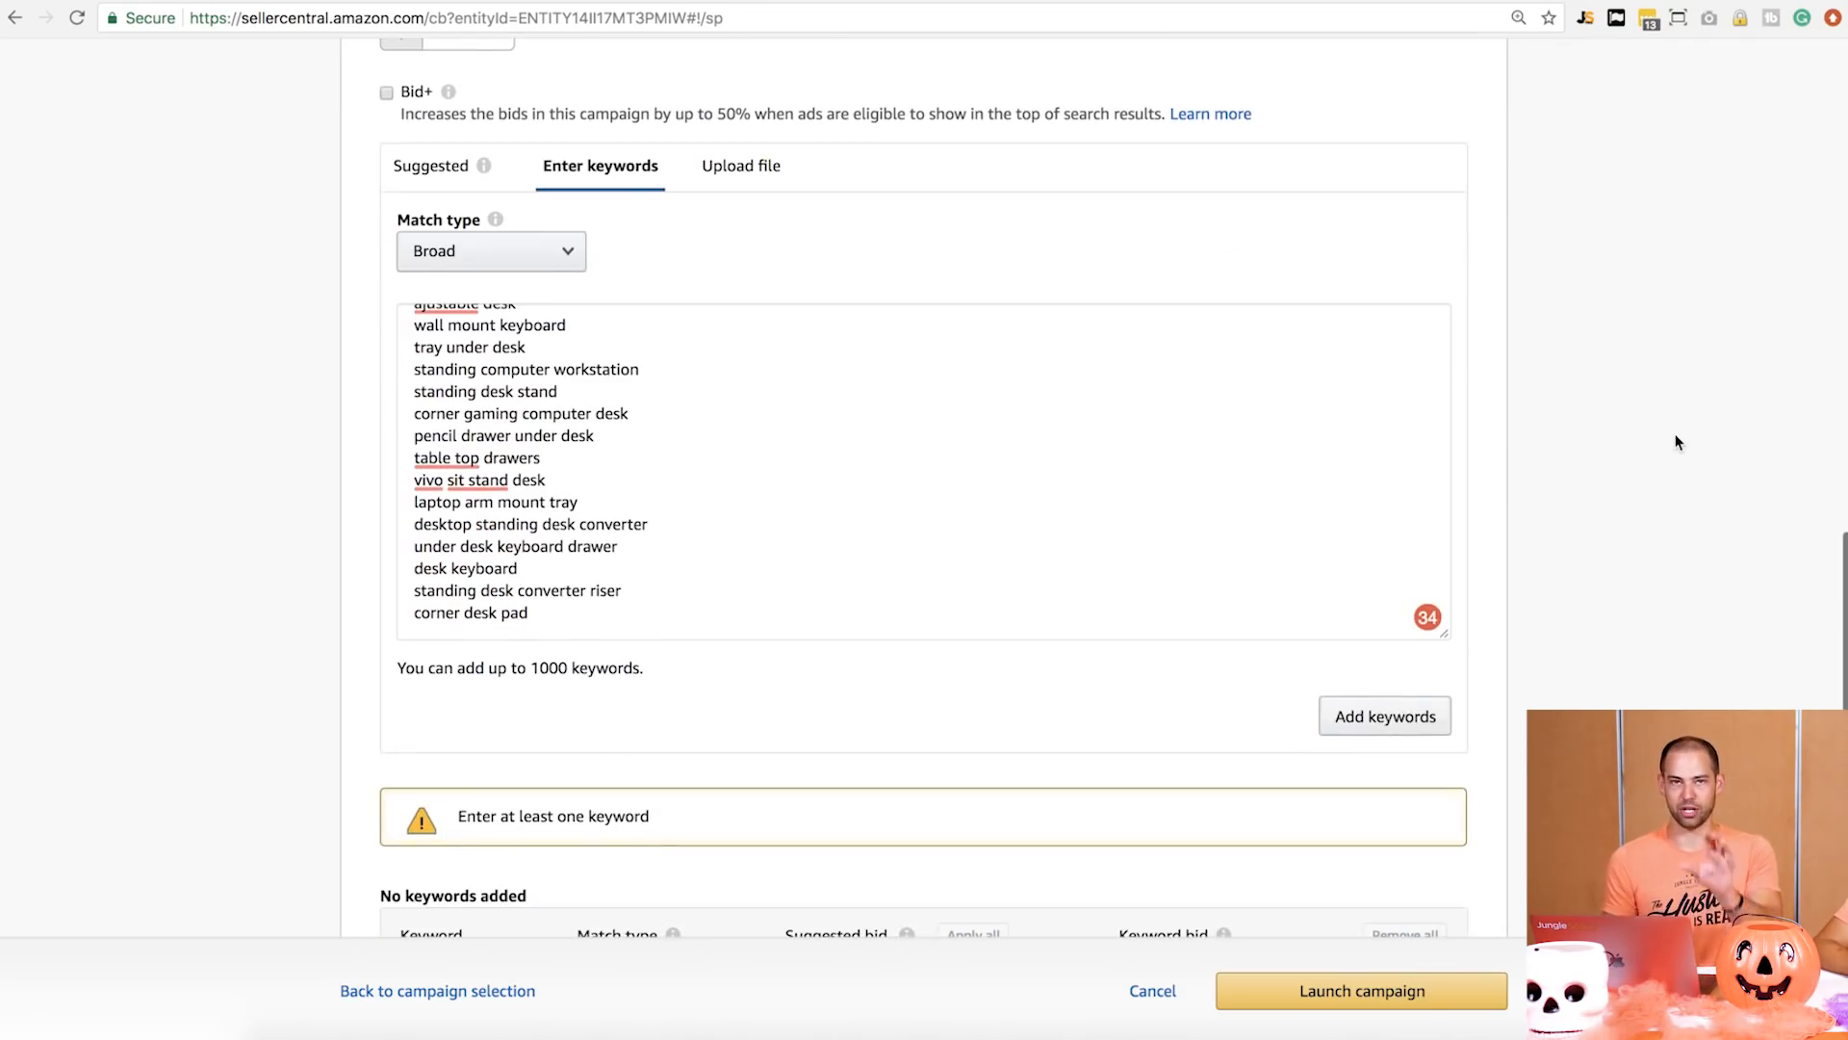
{"action": "left_click", "coordinate": [1377, 716]}
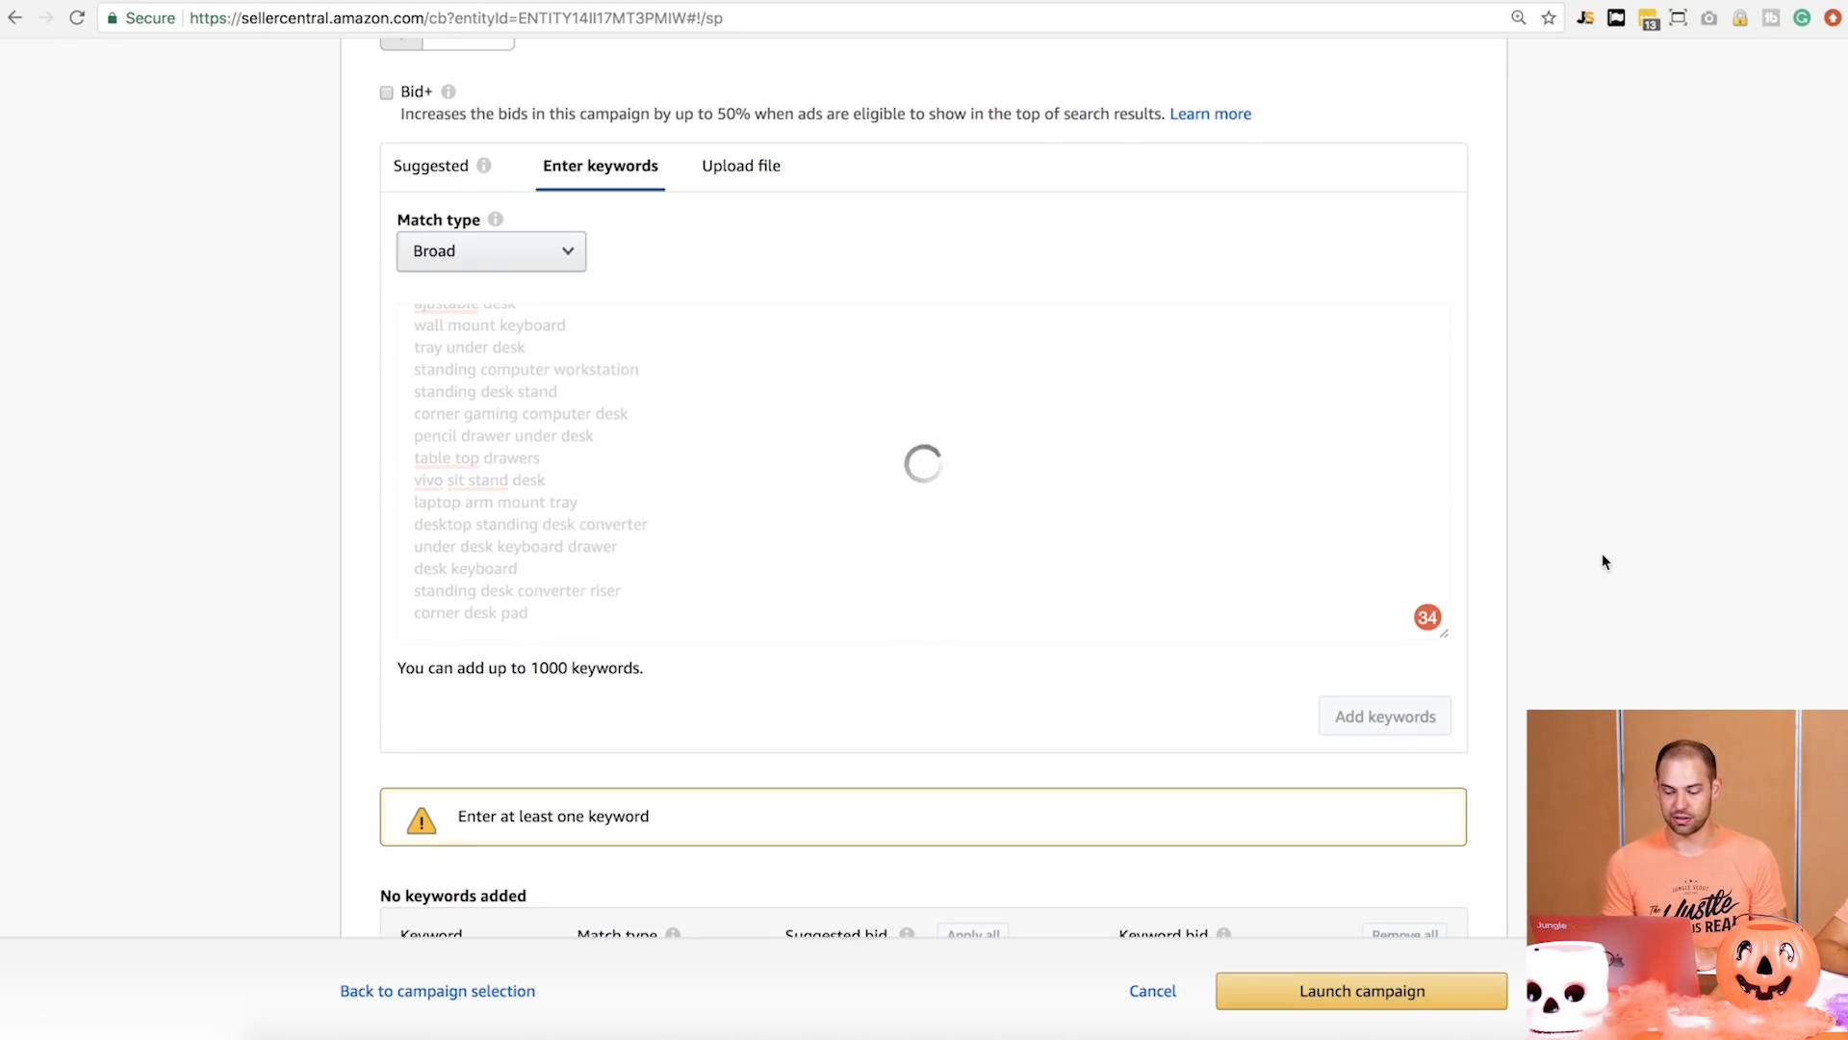
Apply the suggested bids to all added keywords and launch the campaign without negative keywords
{"action": "scroll", "coordinate": [1545, 566], "scroll_direction": "down", "scroll_amount": 7}
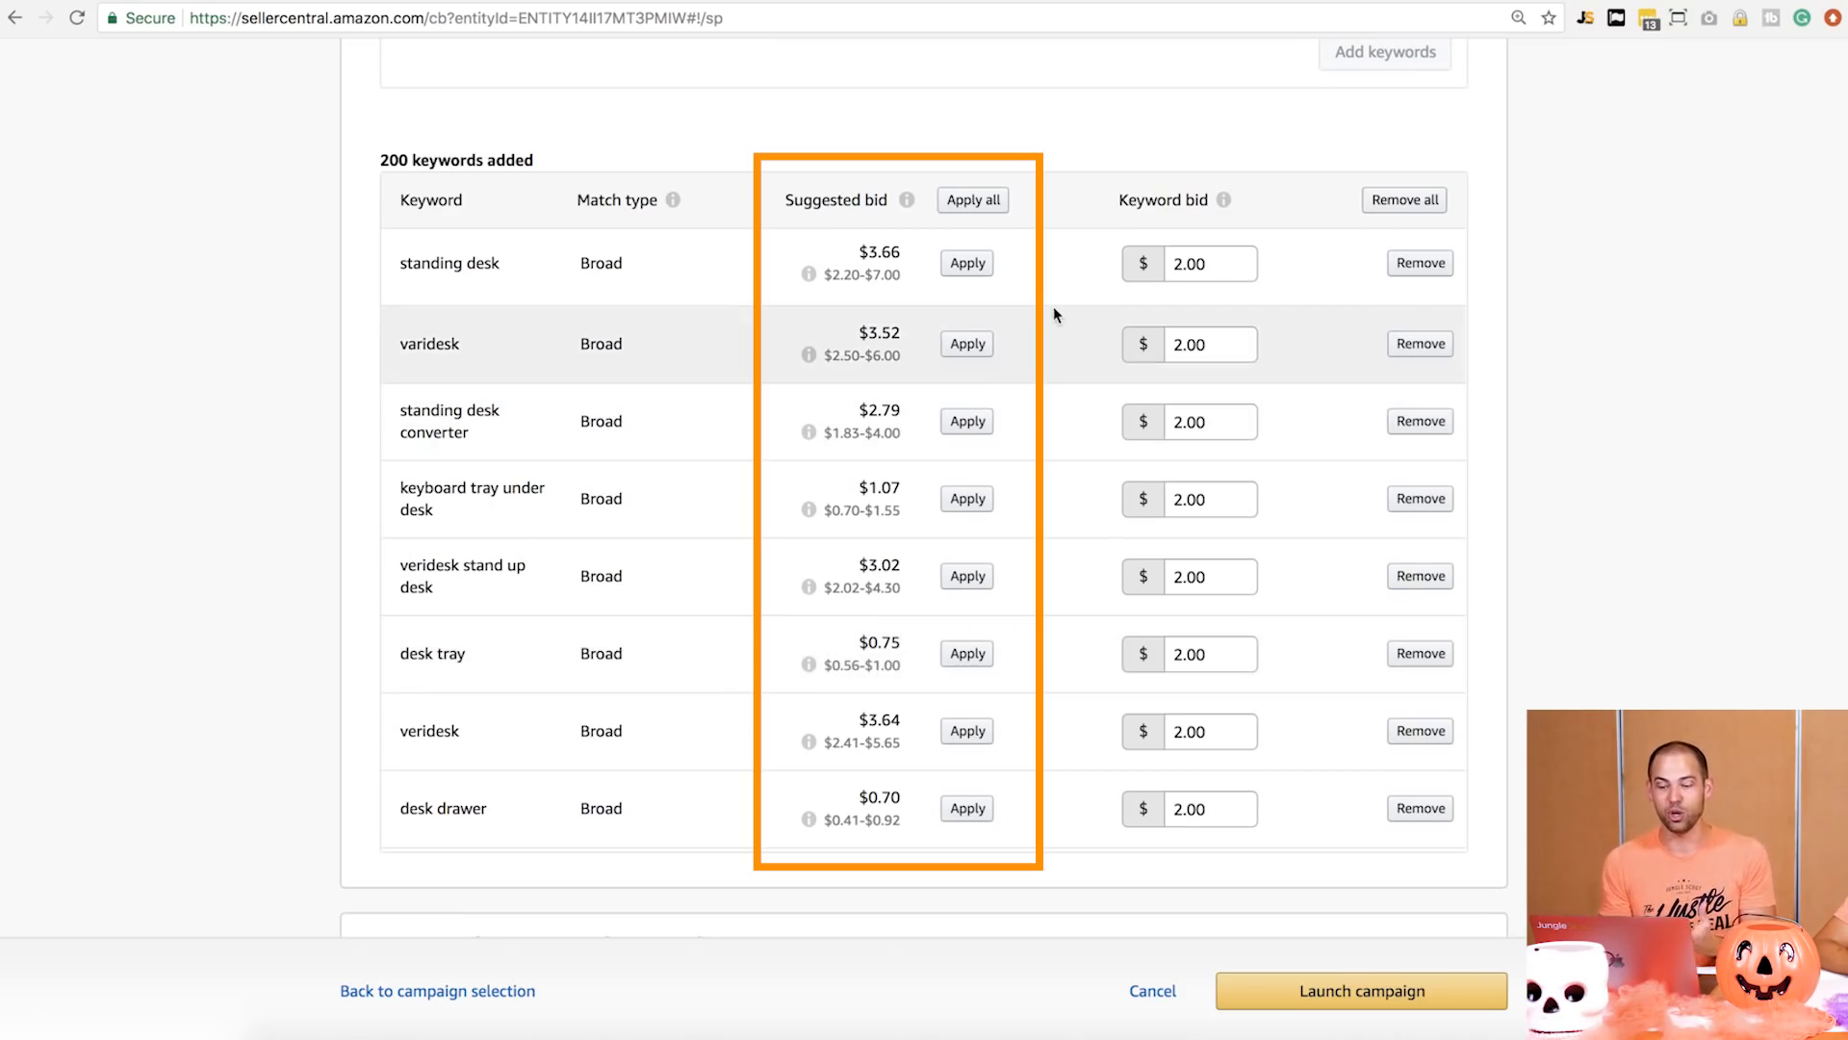
{"action": "left_click", "coordinate": [983, 208]}
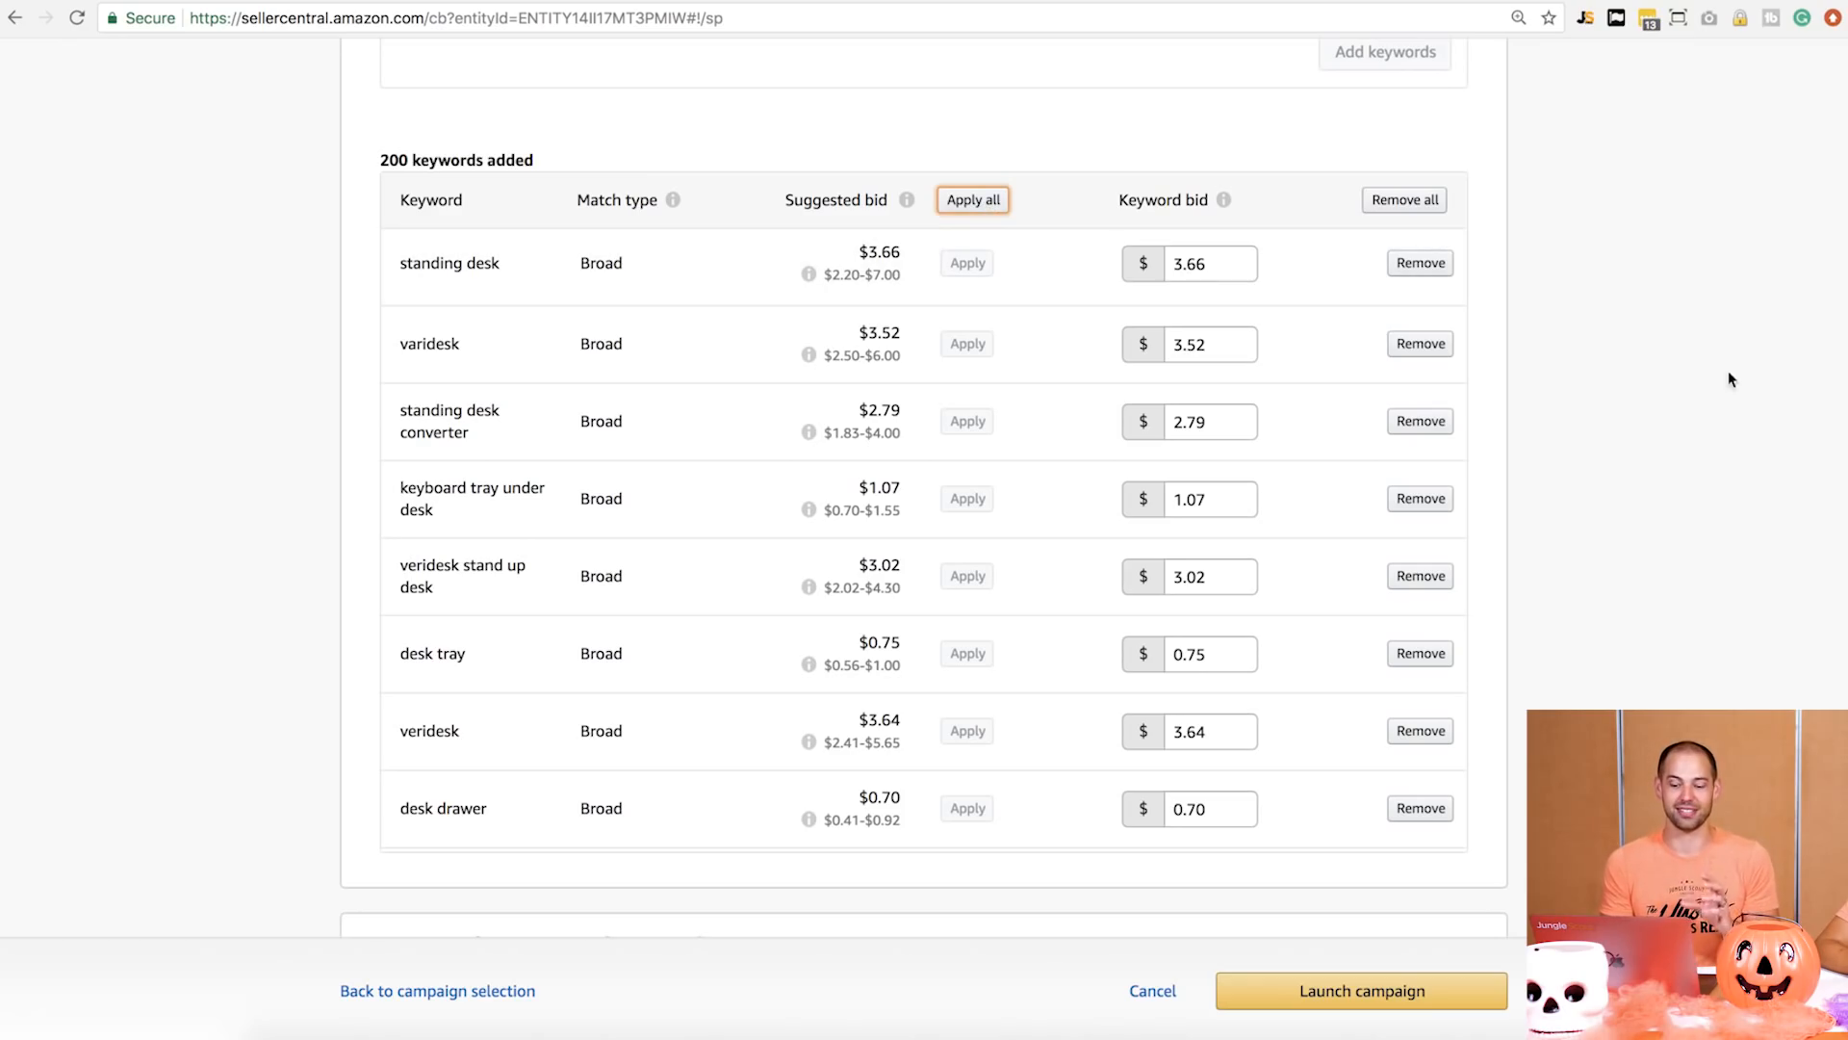
{"action": "left_click", "coordinate": [1673, 395]}
{"action": "scroll", "coordinate": [1674, 395], "scroll_direction": "down", "scroll_amount": 1}
{"action": "scroll", "coordinate": [1674, 394], "scroll_direction": "down", "scroll_amount": 8}
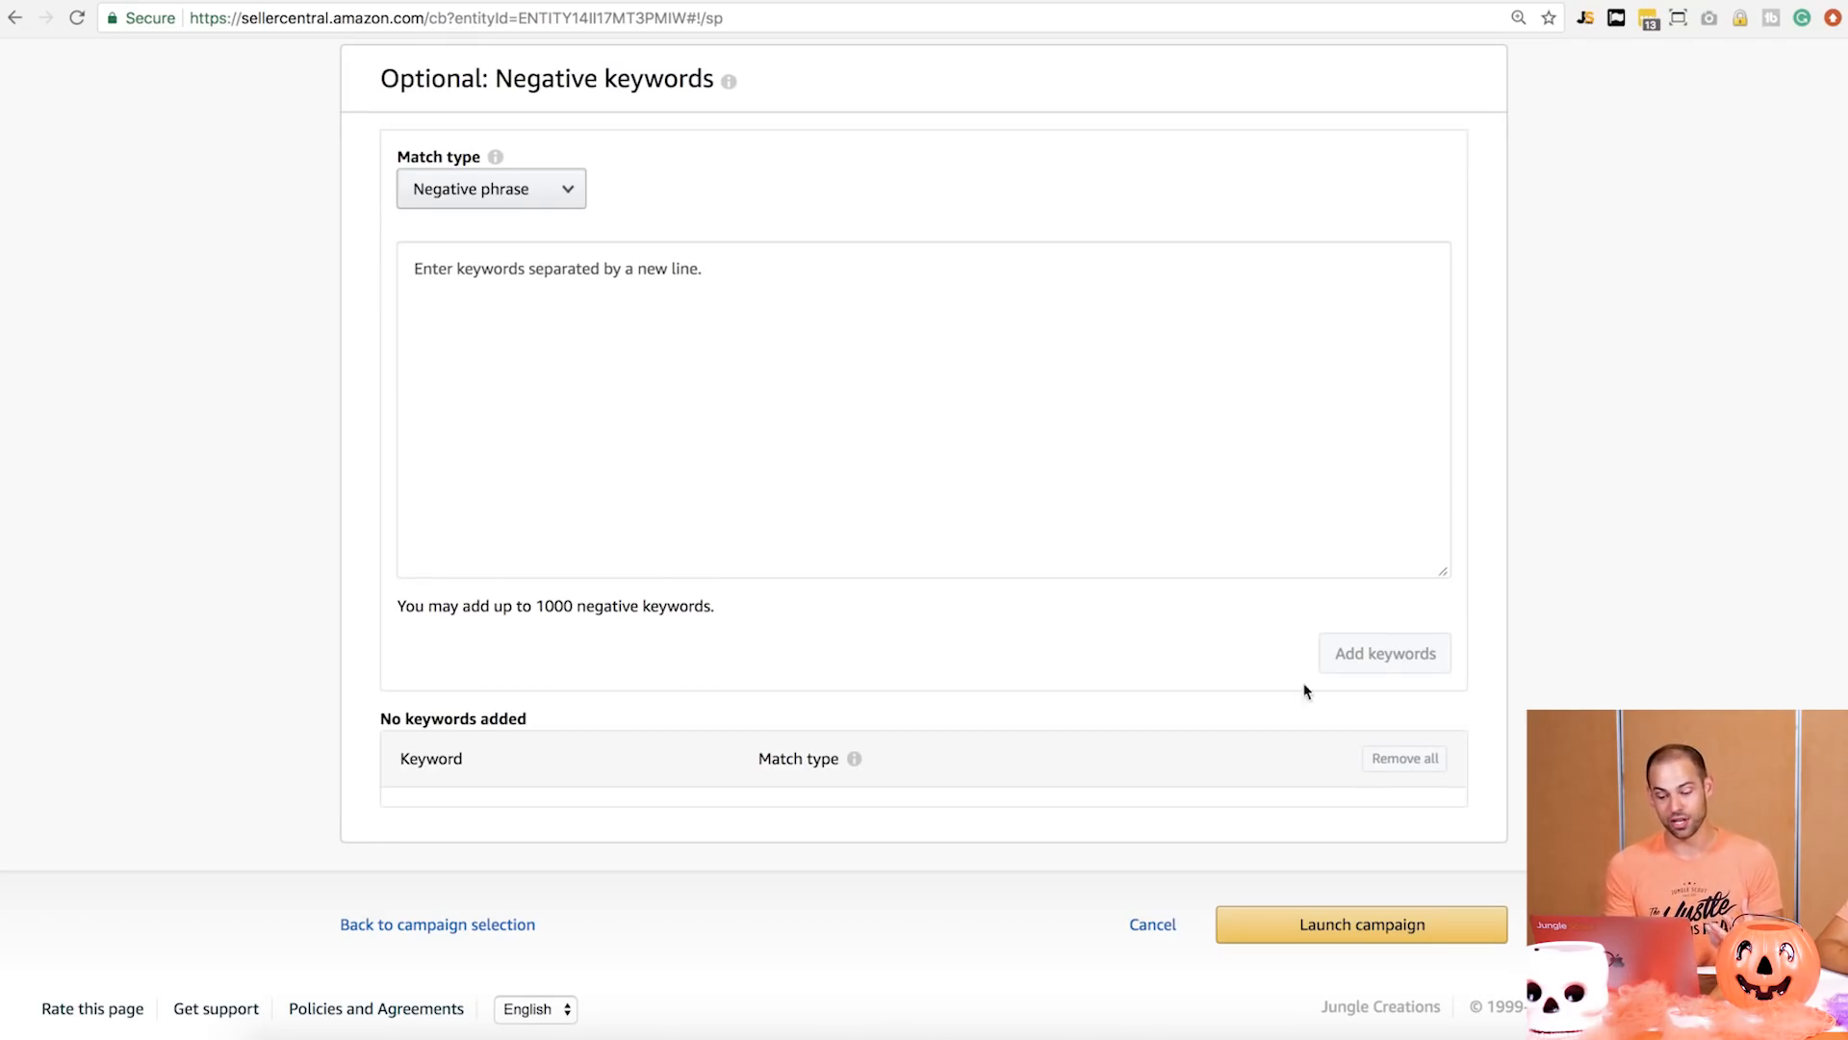
{"action": "left_click", "coordinate": [1364, 926]}
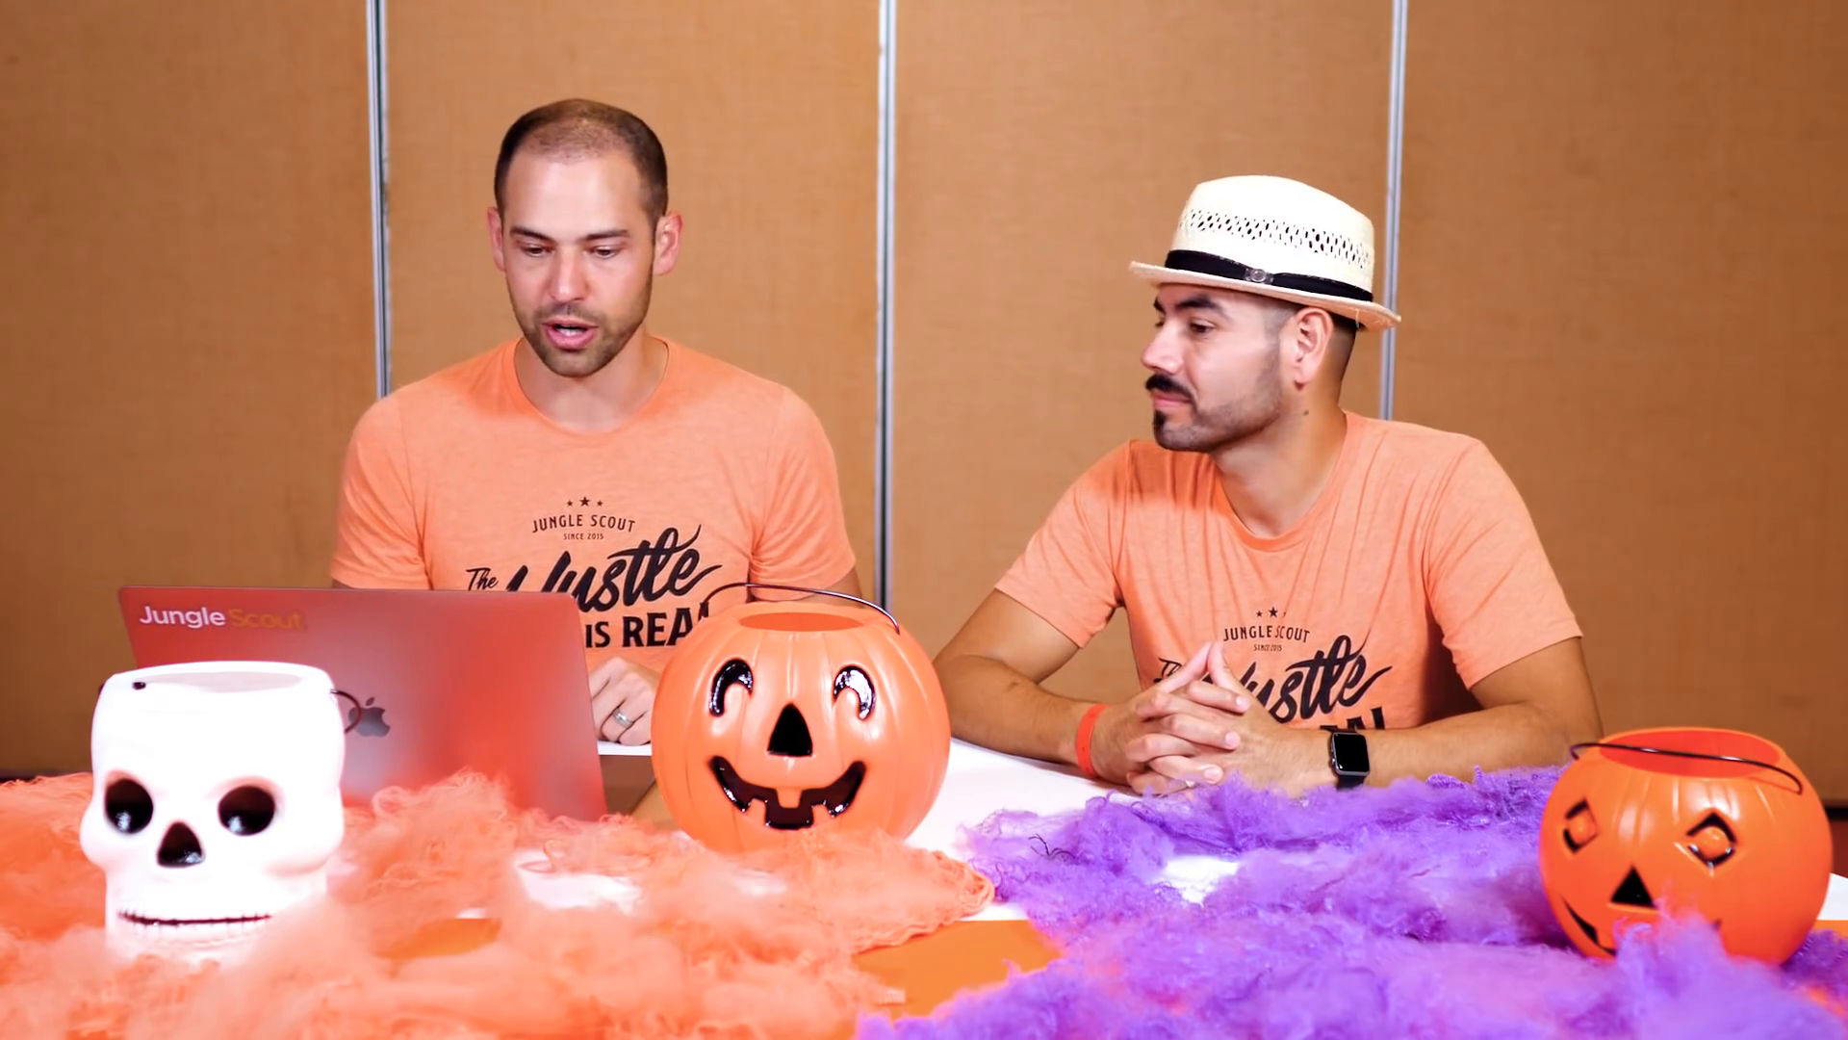
Open the Keyboard Tray Manual campaign from the campaign list and start creating another ad group in it
{"action": "left_click", "coordinate": [446, 306]}
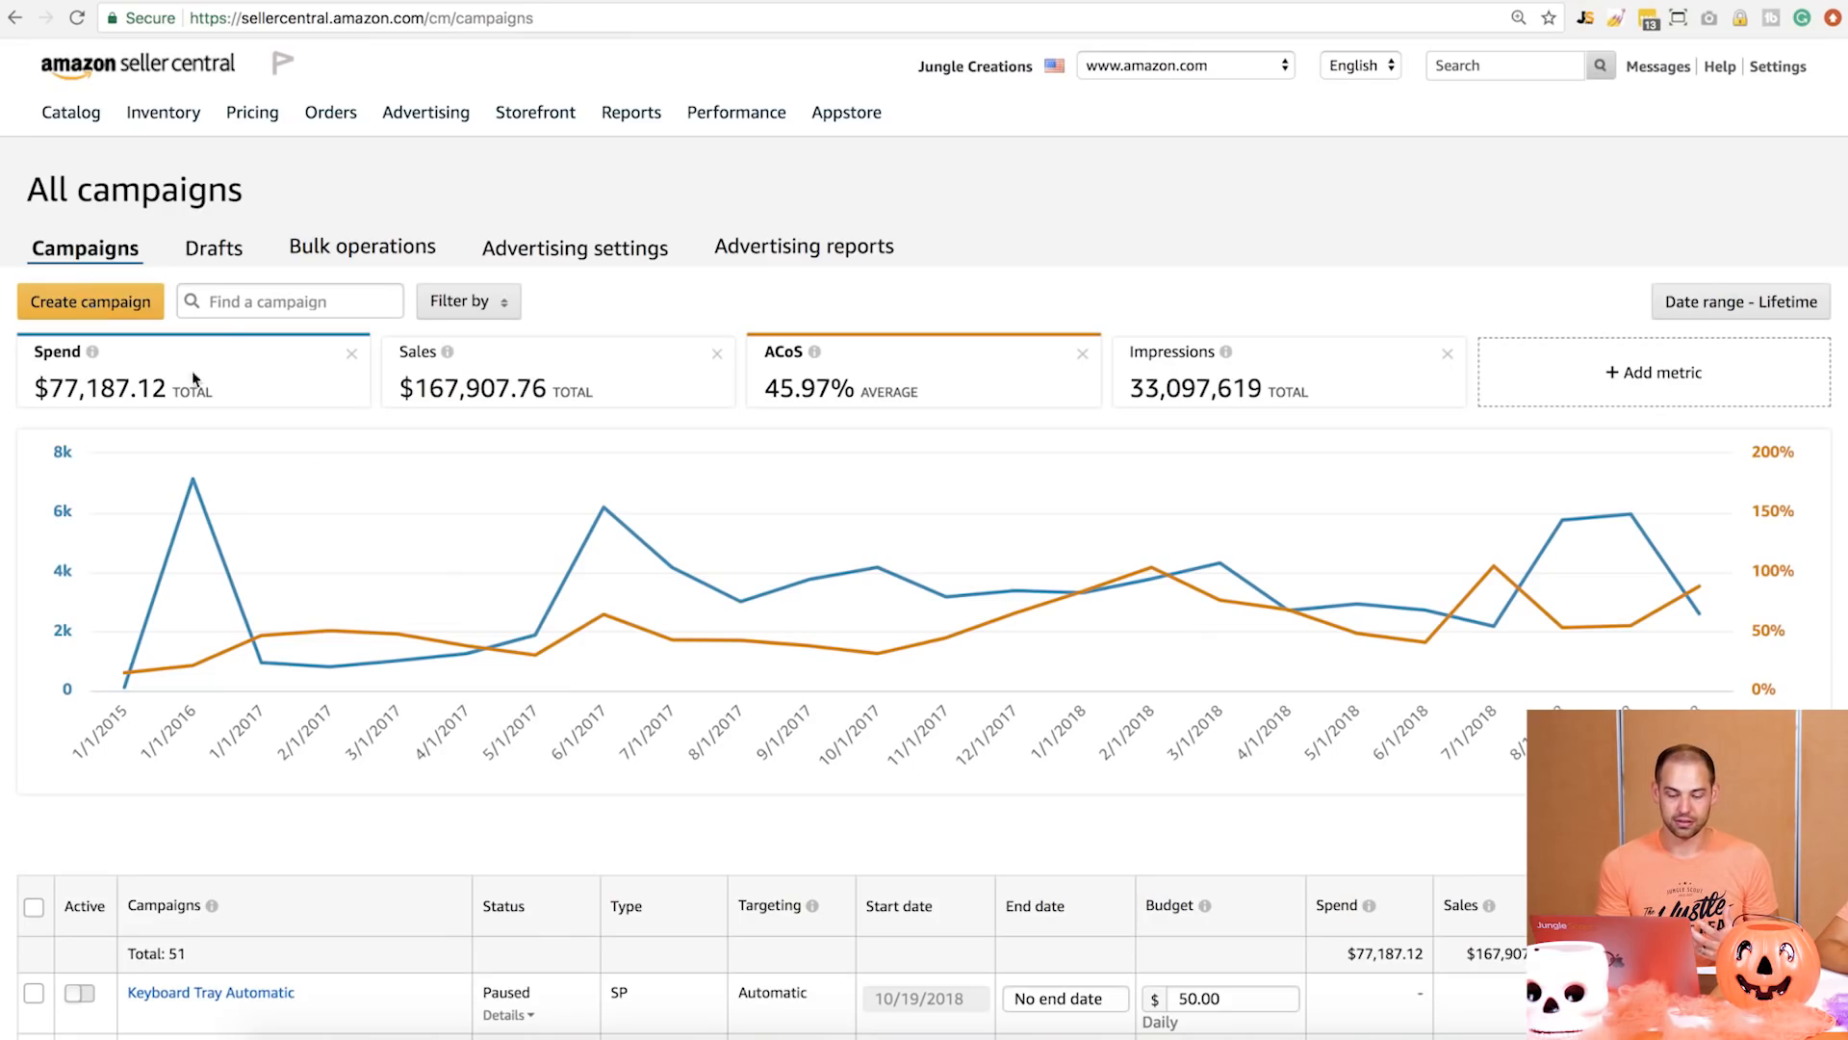
{"action": "scroll", "coordinate": [192, 378], "scroll_direction": "down", "scroll_amount": 4}
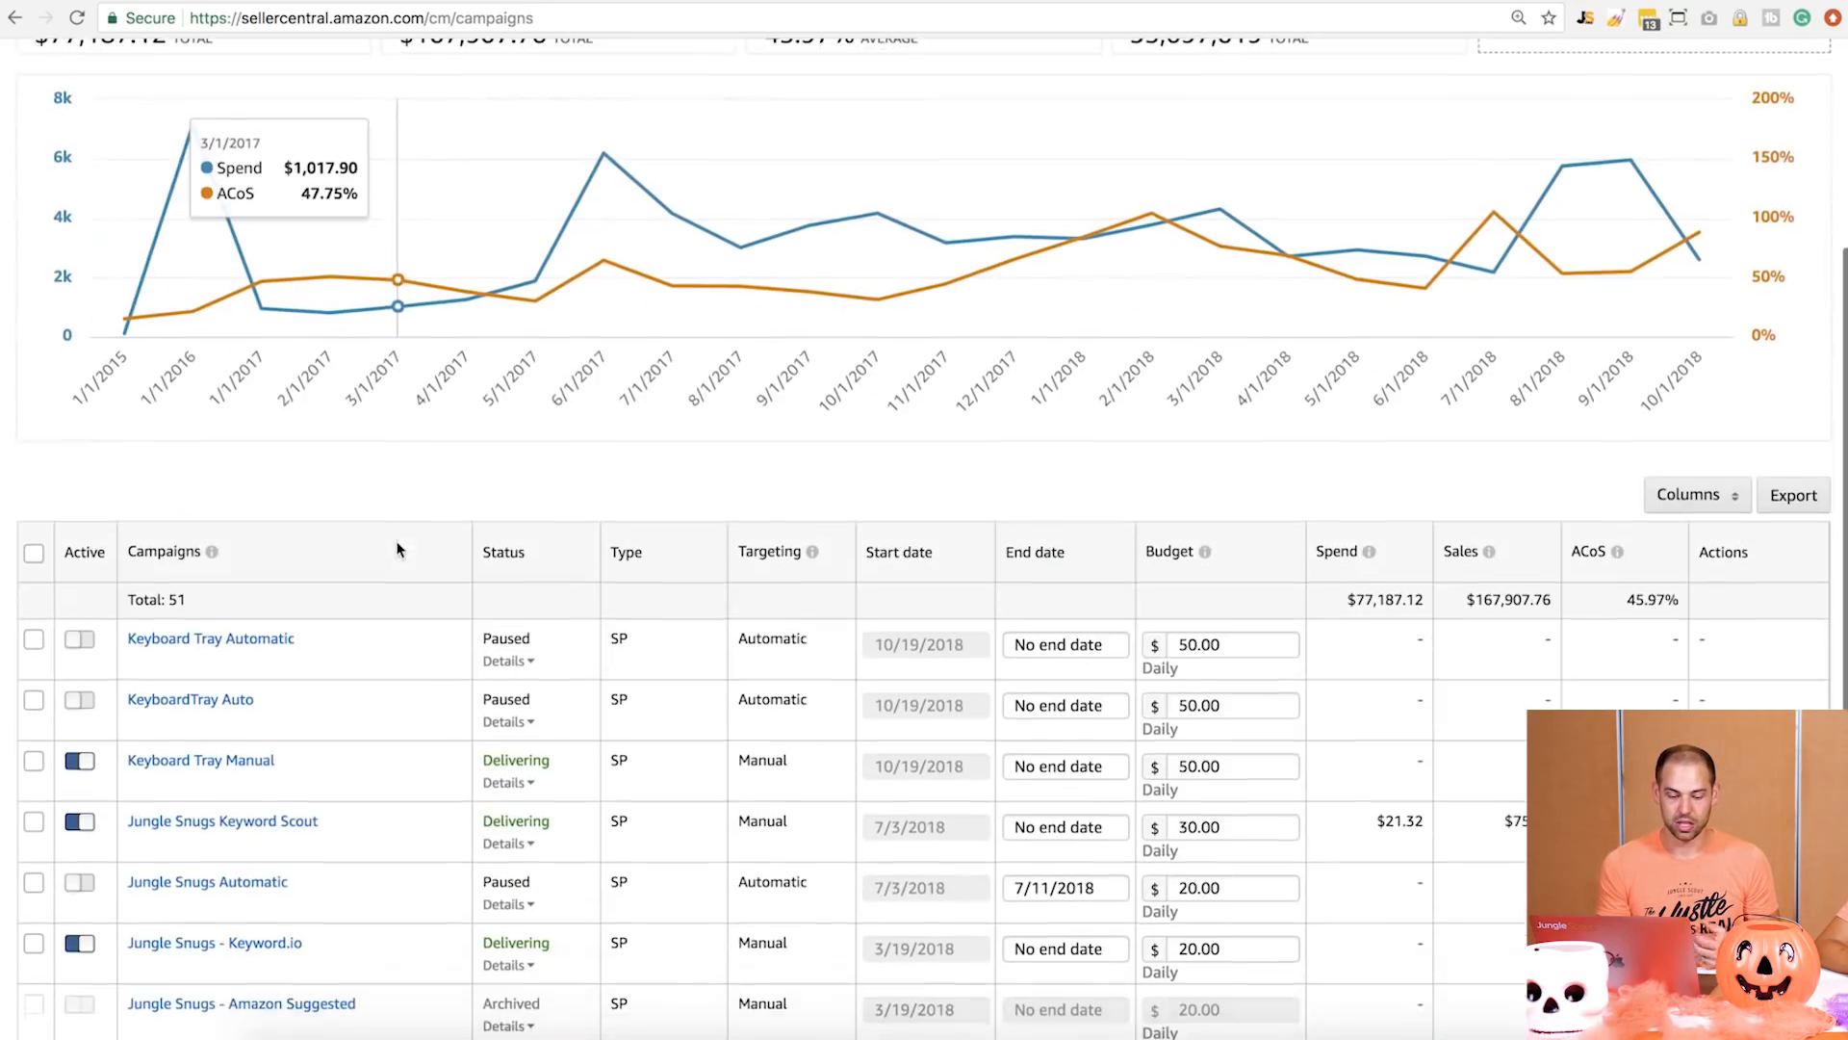
{"action": "left_click", "coordinate": [262, 762]}
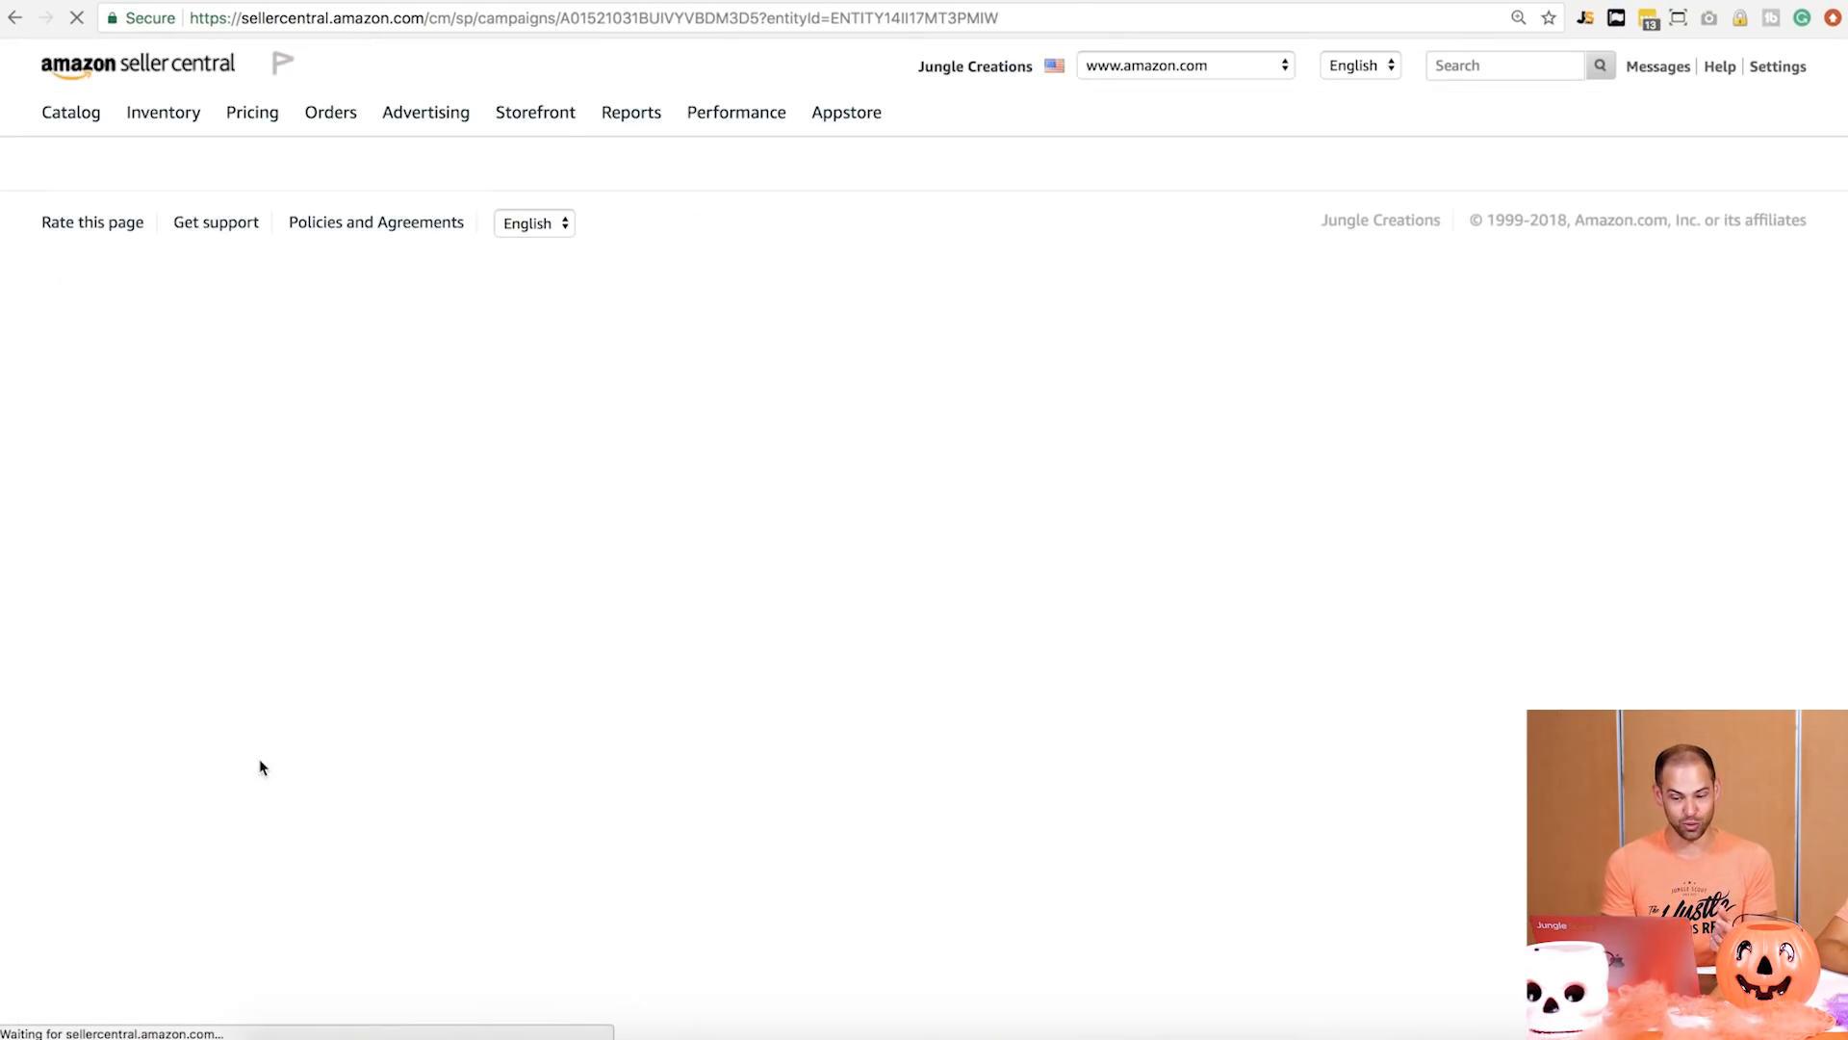
{"action": "left_click", "coordinate": [81, 350]}
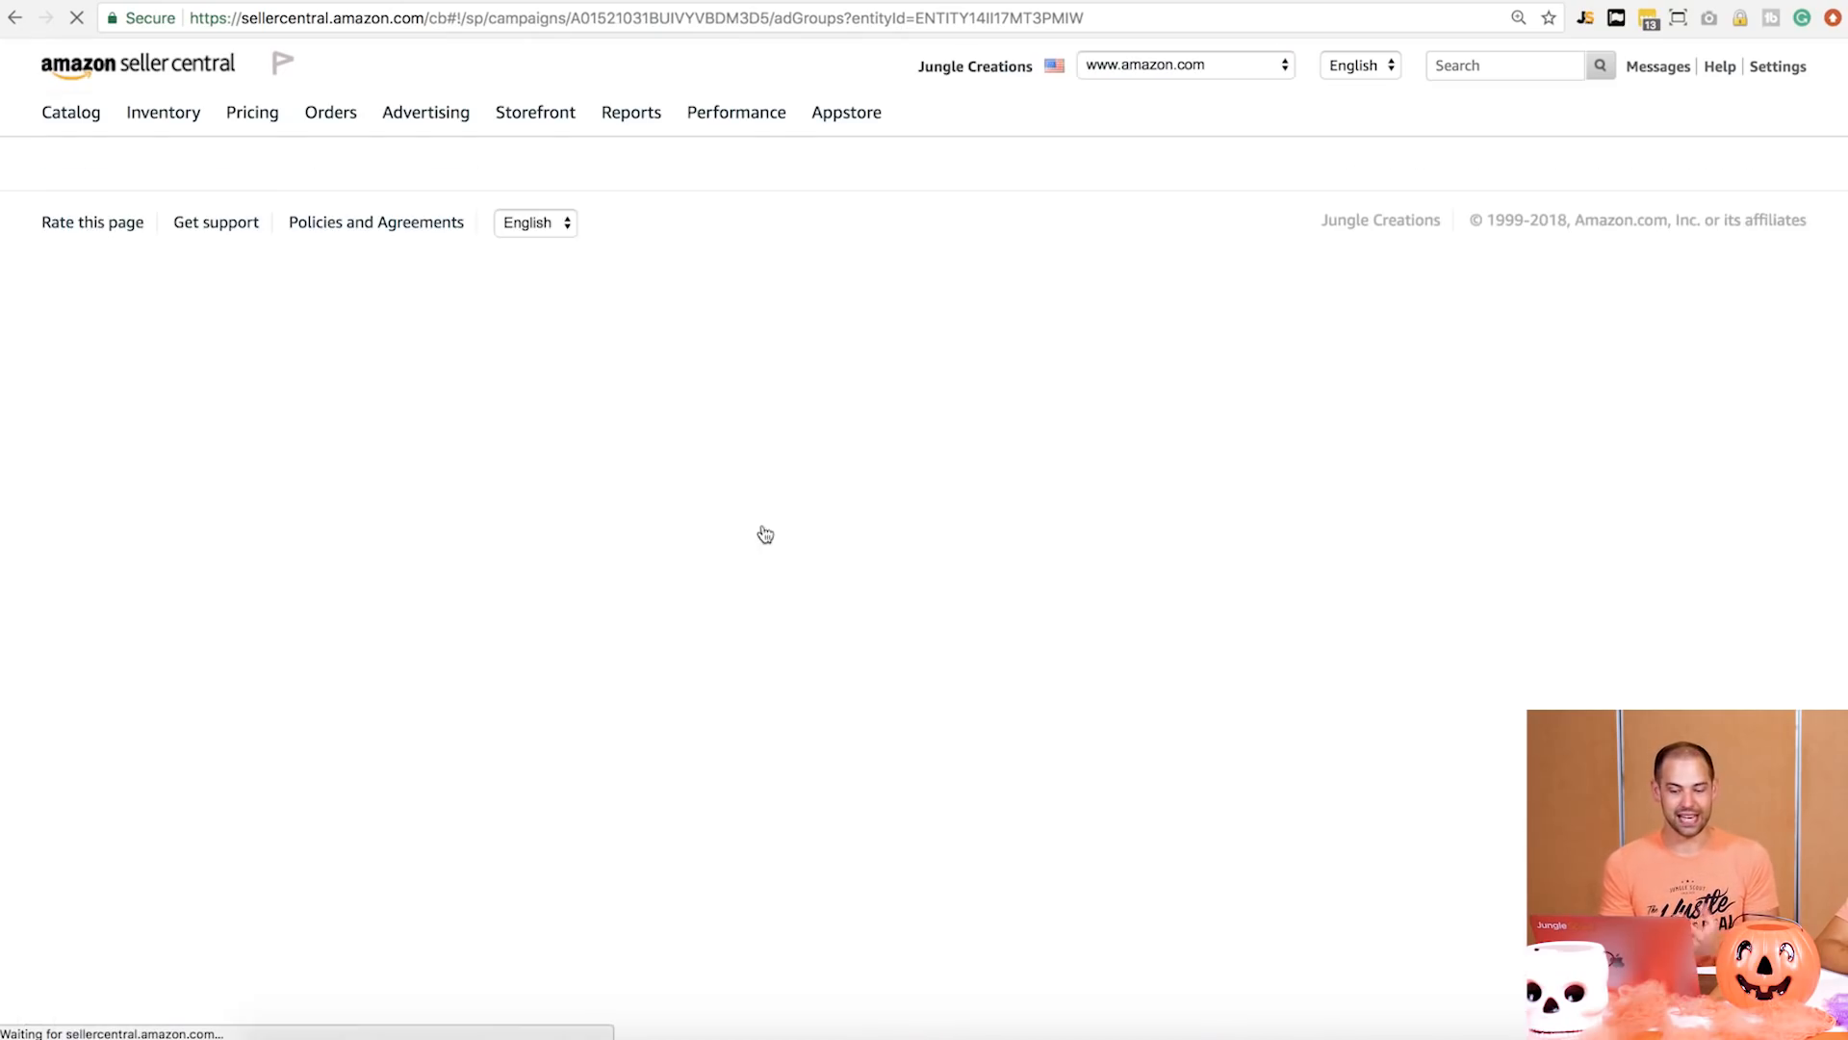
Name the ad group "Bamboo Phrase" and add the keyboard tray with SKU Keyboard-Tray-Bamboo as its product
{"action": "left_click", "coordinate": [578, 411]}
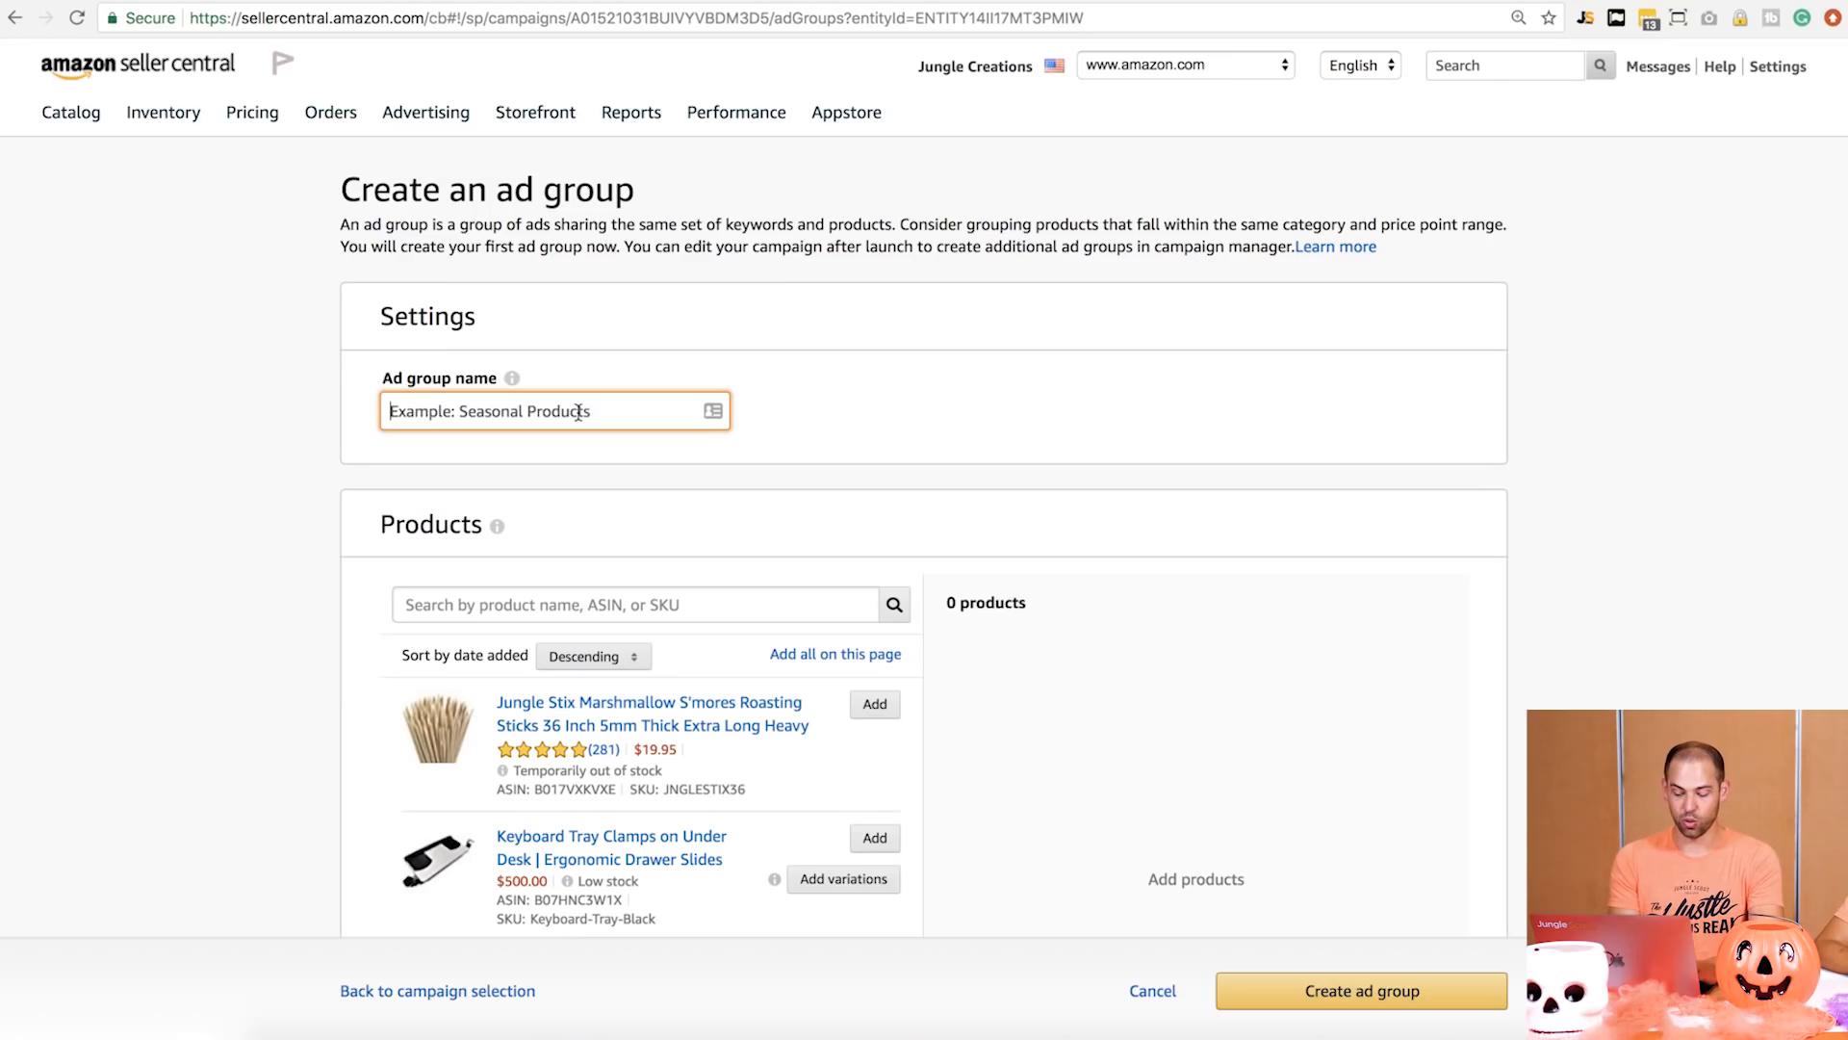
{"action": "type", "text": "Bamboo Phrase"}
{"action": "key", "text": "Tab"}
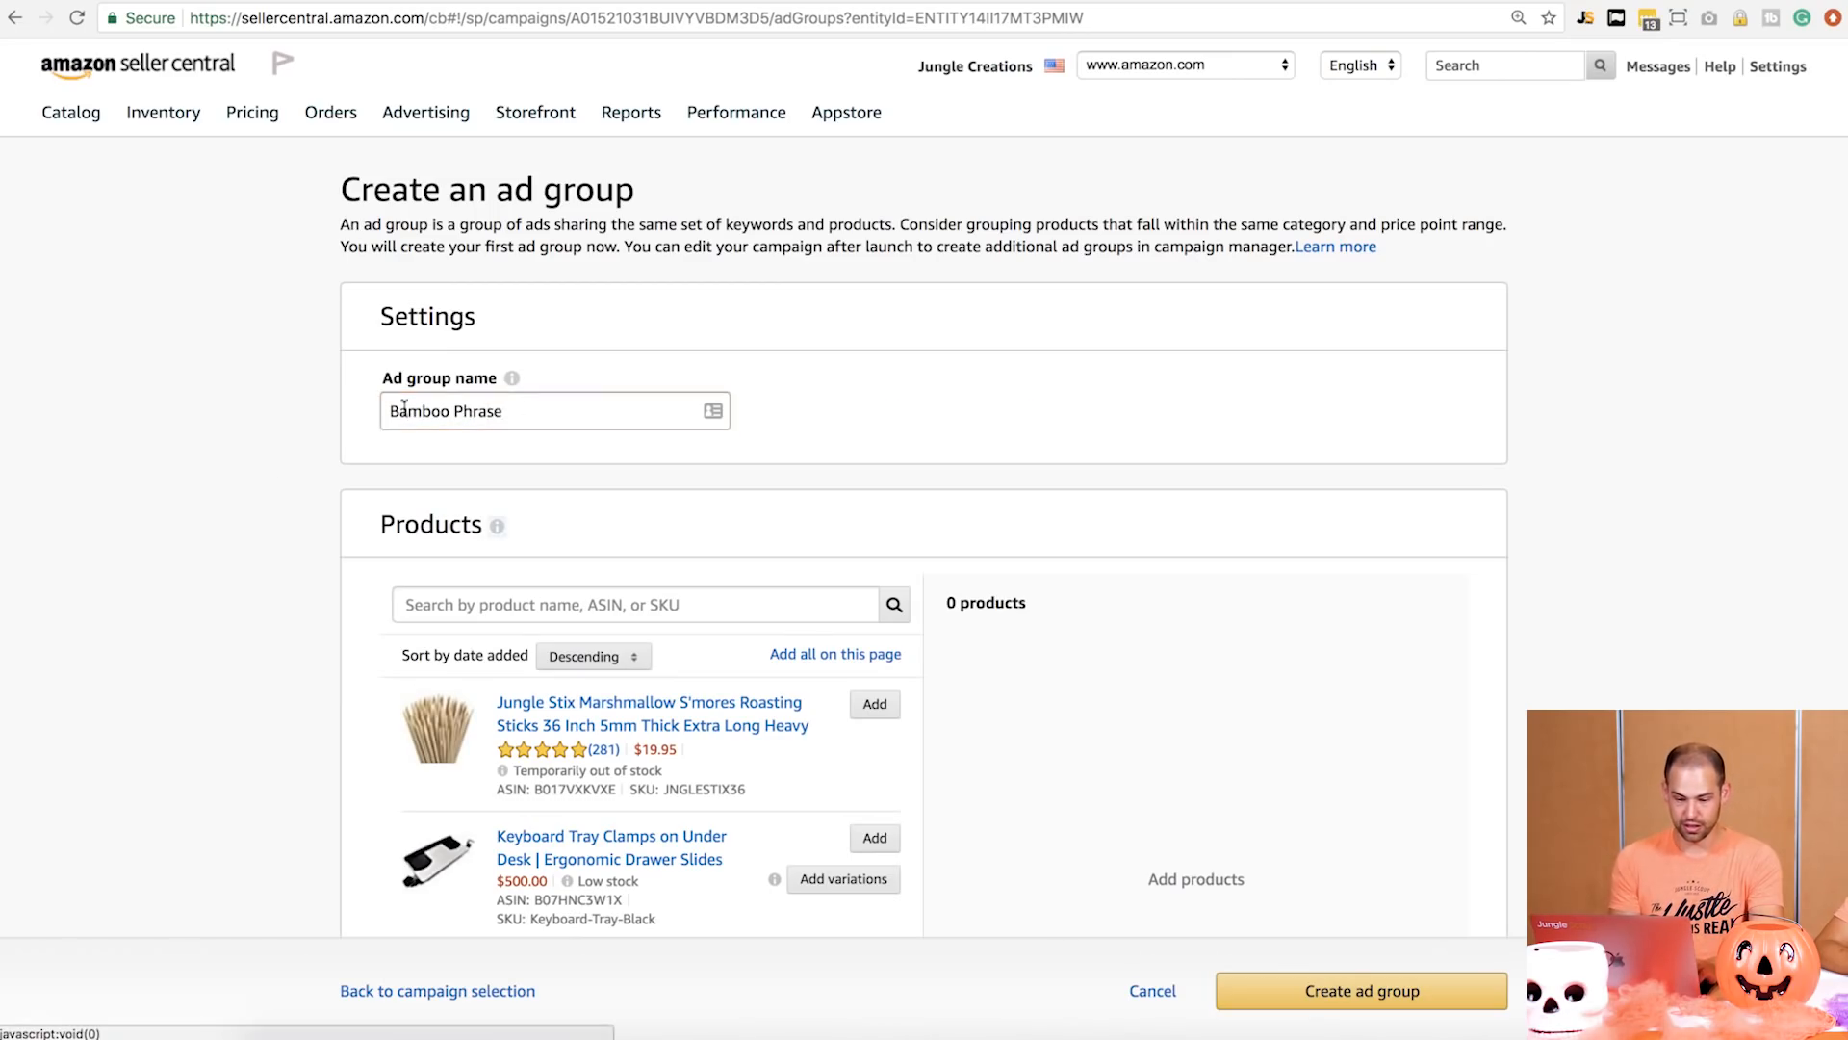
{"action": "scroll", "coordinate": [364, 605], "scroll_direction": "down", "scroll_amount": 4}
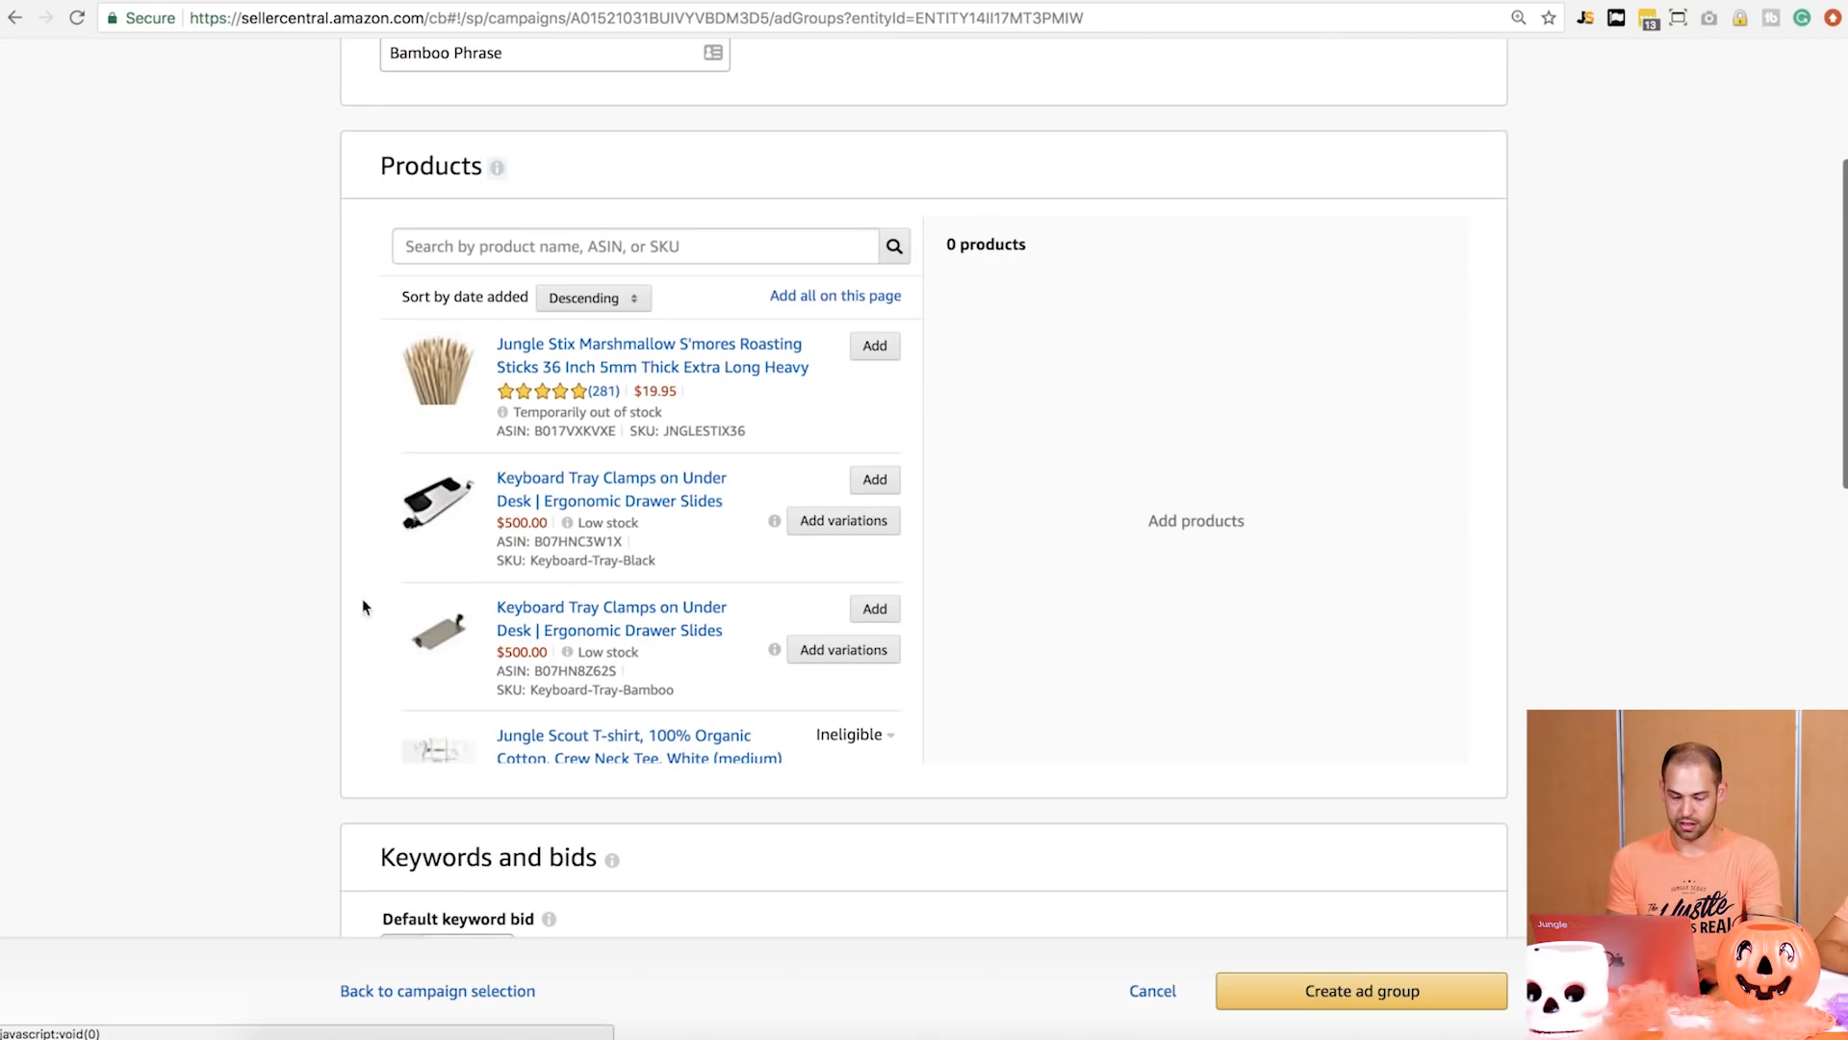
{"action": "left_click", "coordinate": [875, 616]}
Switch to entering keywords manually, paste the copied keyword list and set the default keyword bid to 2.00
{"action": "scroll", "coordinate": [1594, 511], "scroll_direction": "down", "scroll_amount": 6}
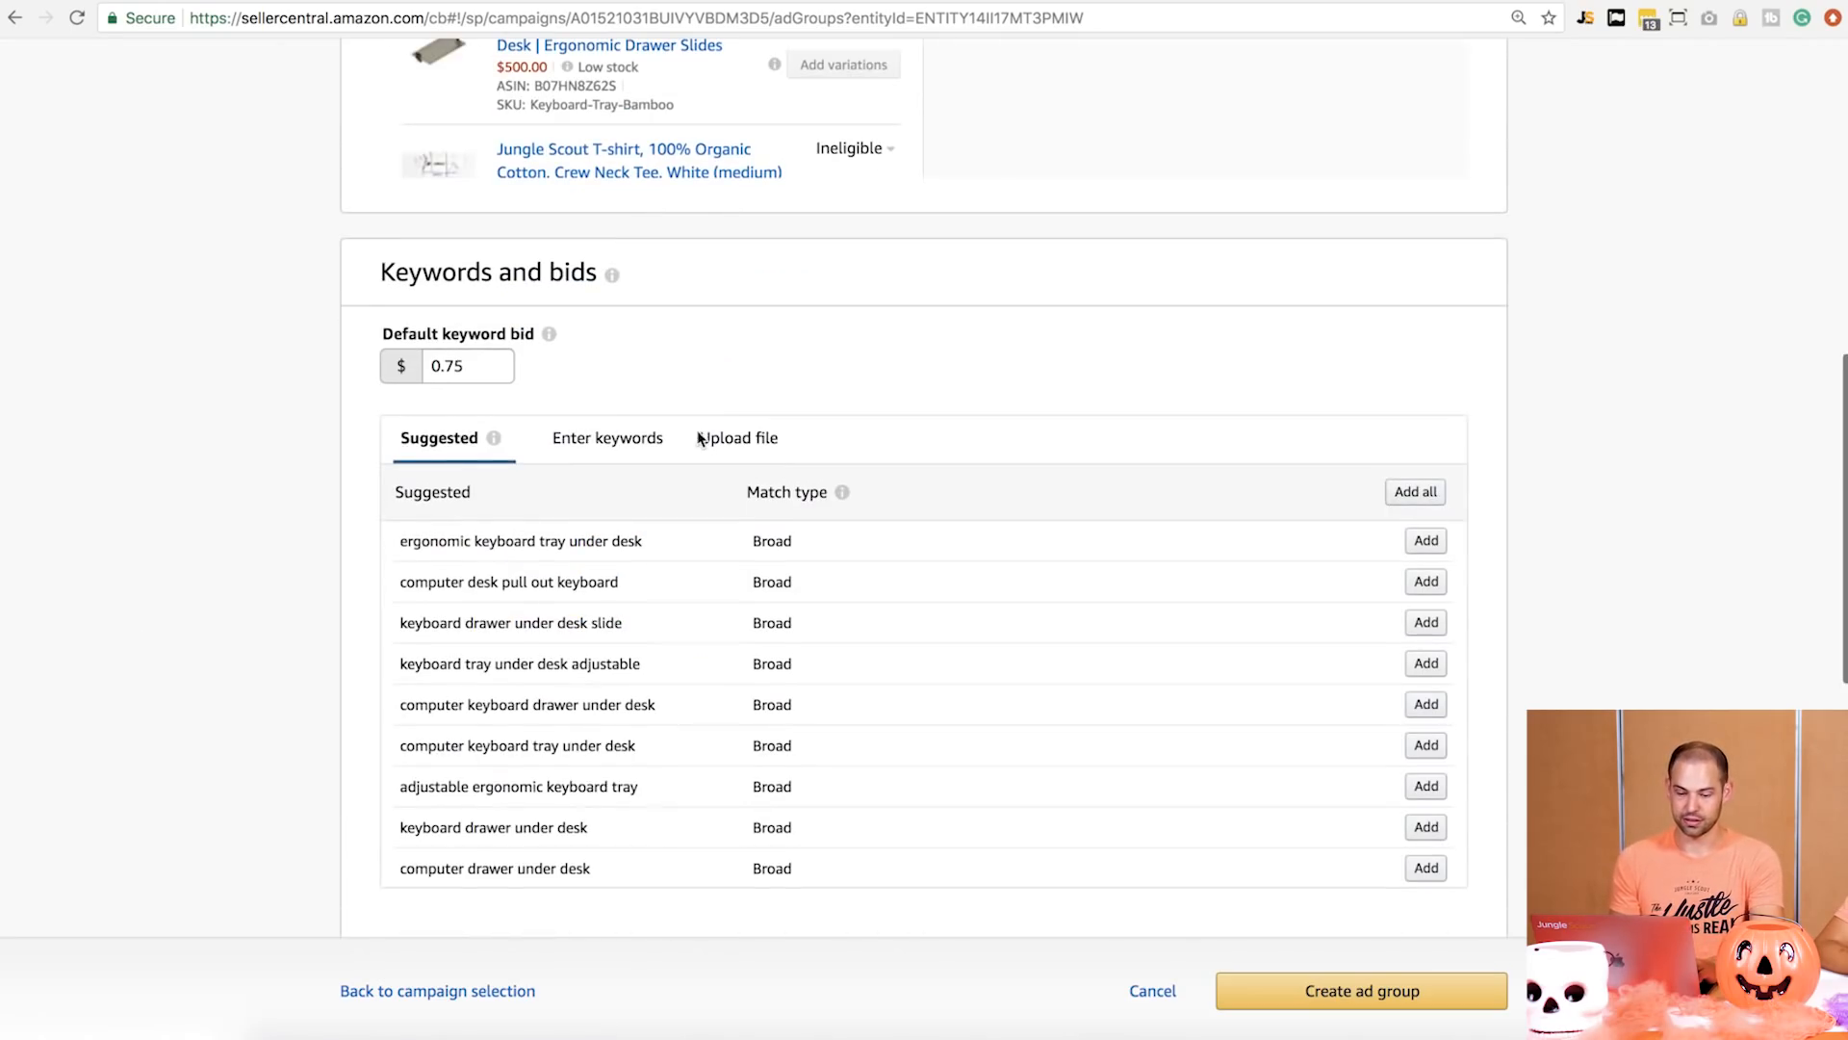
{"action": "left_click", "coordinate": [588, 440]}
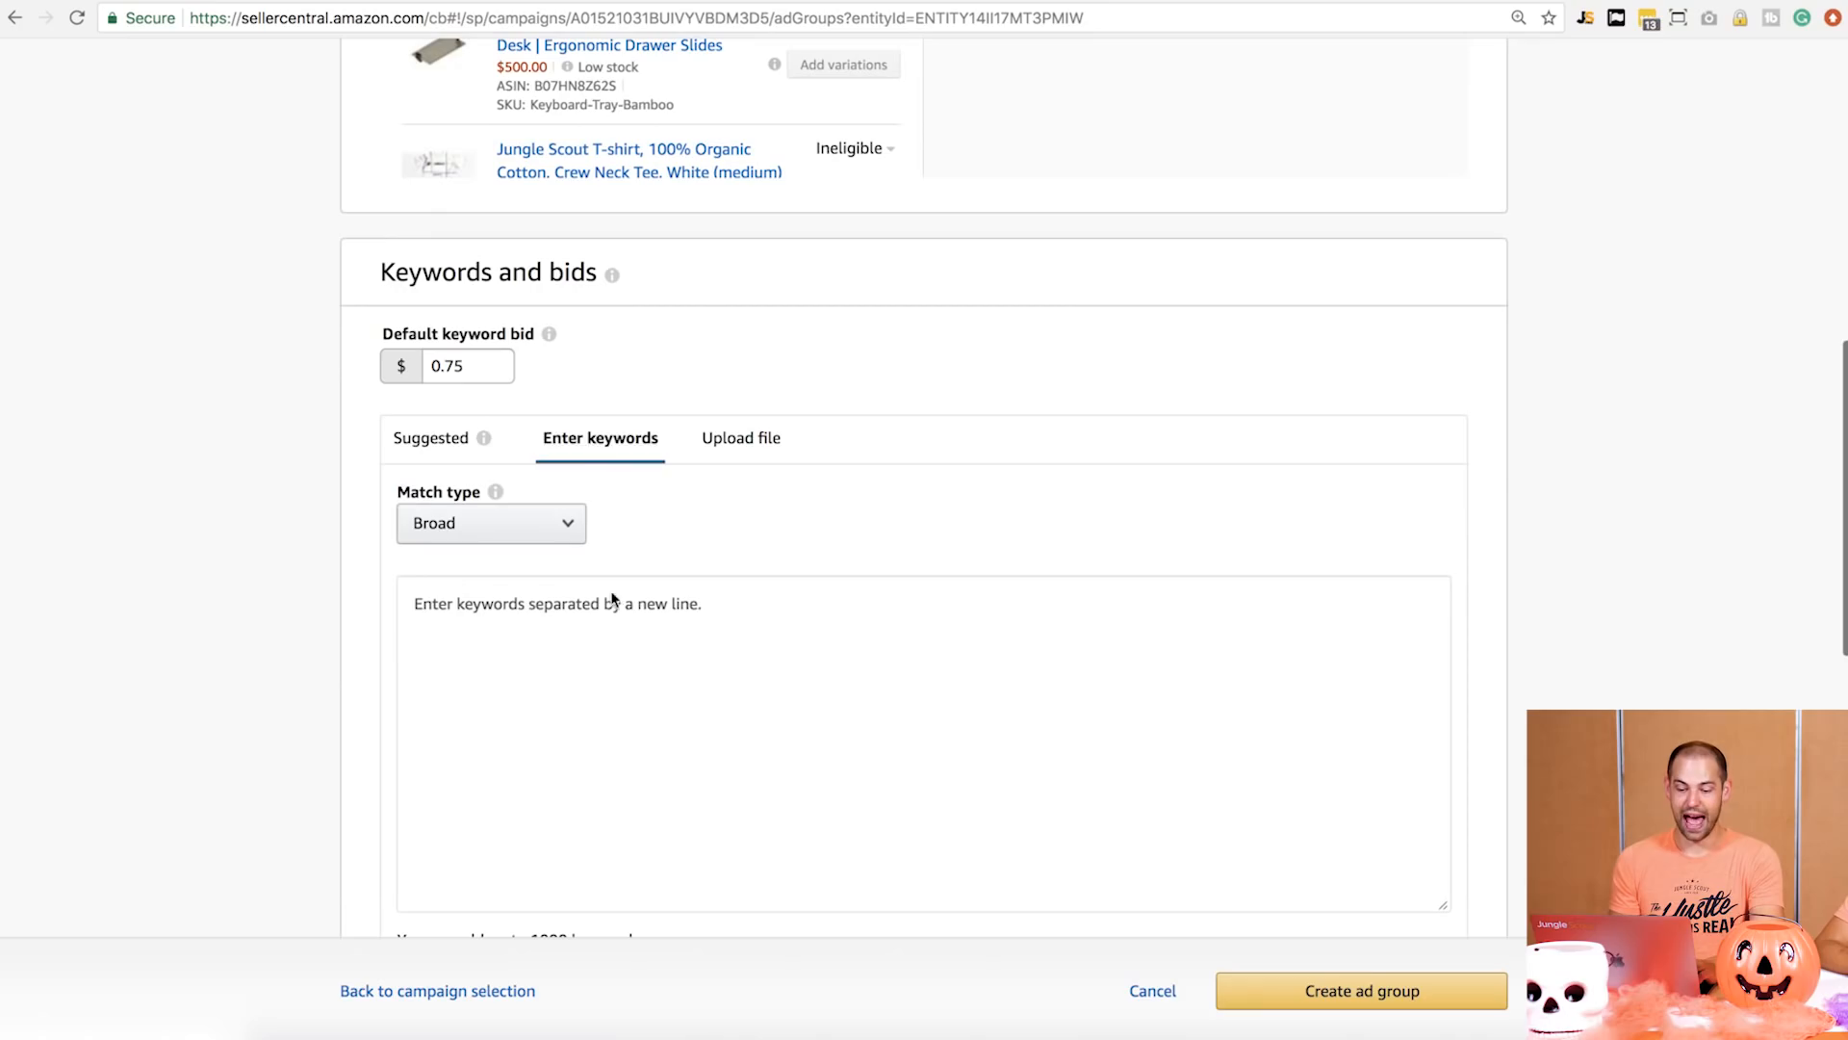
{"action": "left_click", "coordinate": [619, 639]}
{"action": "key", "text": "super+v"}
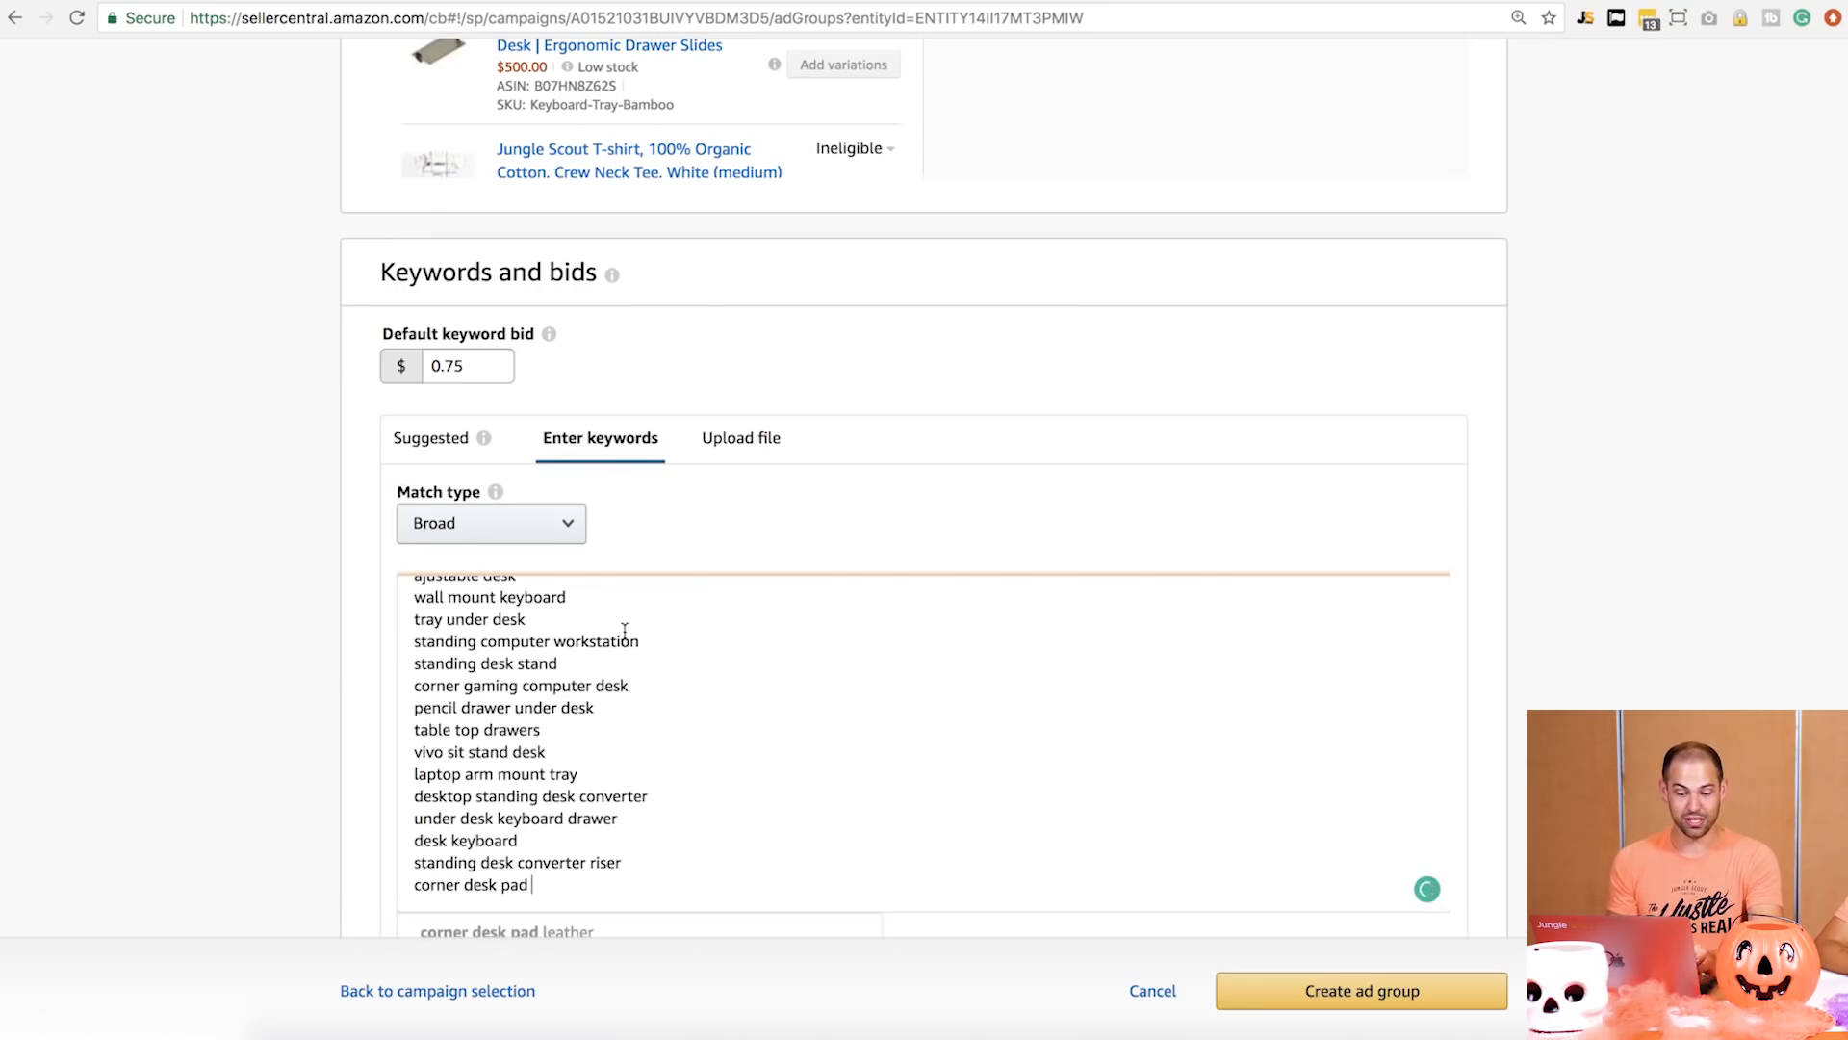
{"action": "double_click", "coordinate": [488, 360]}
{"action": "type", "text": "2"}
{"action": "key", "text": "Tab"}
Set the match type of the pasted keywords to Phrase and add them to the ad group
{"action": "left_click", "coordinate": [559, 537]}
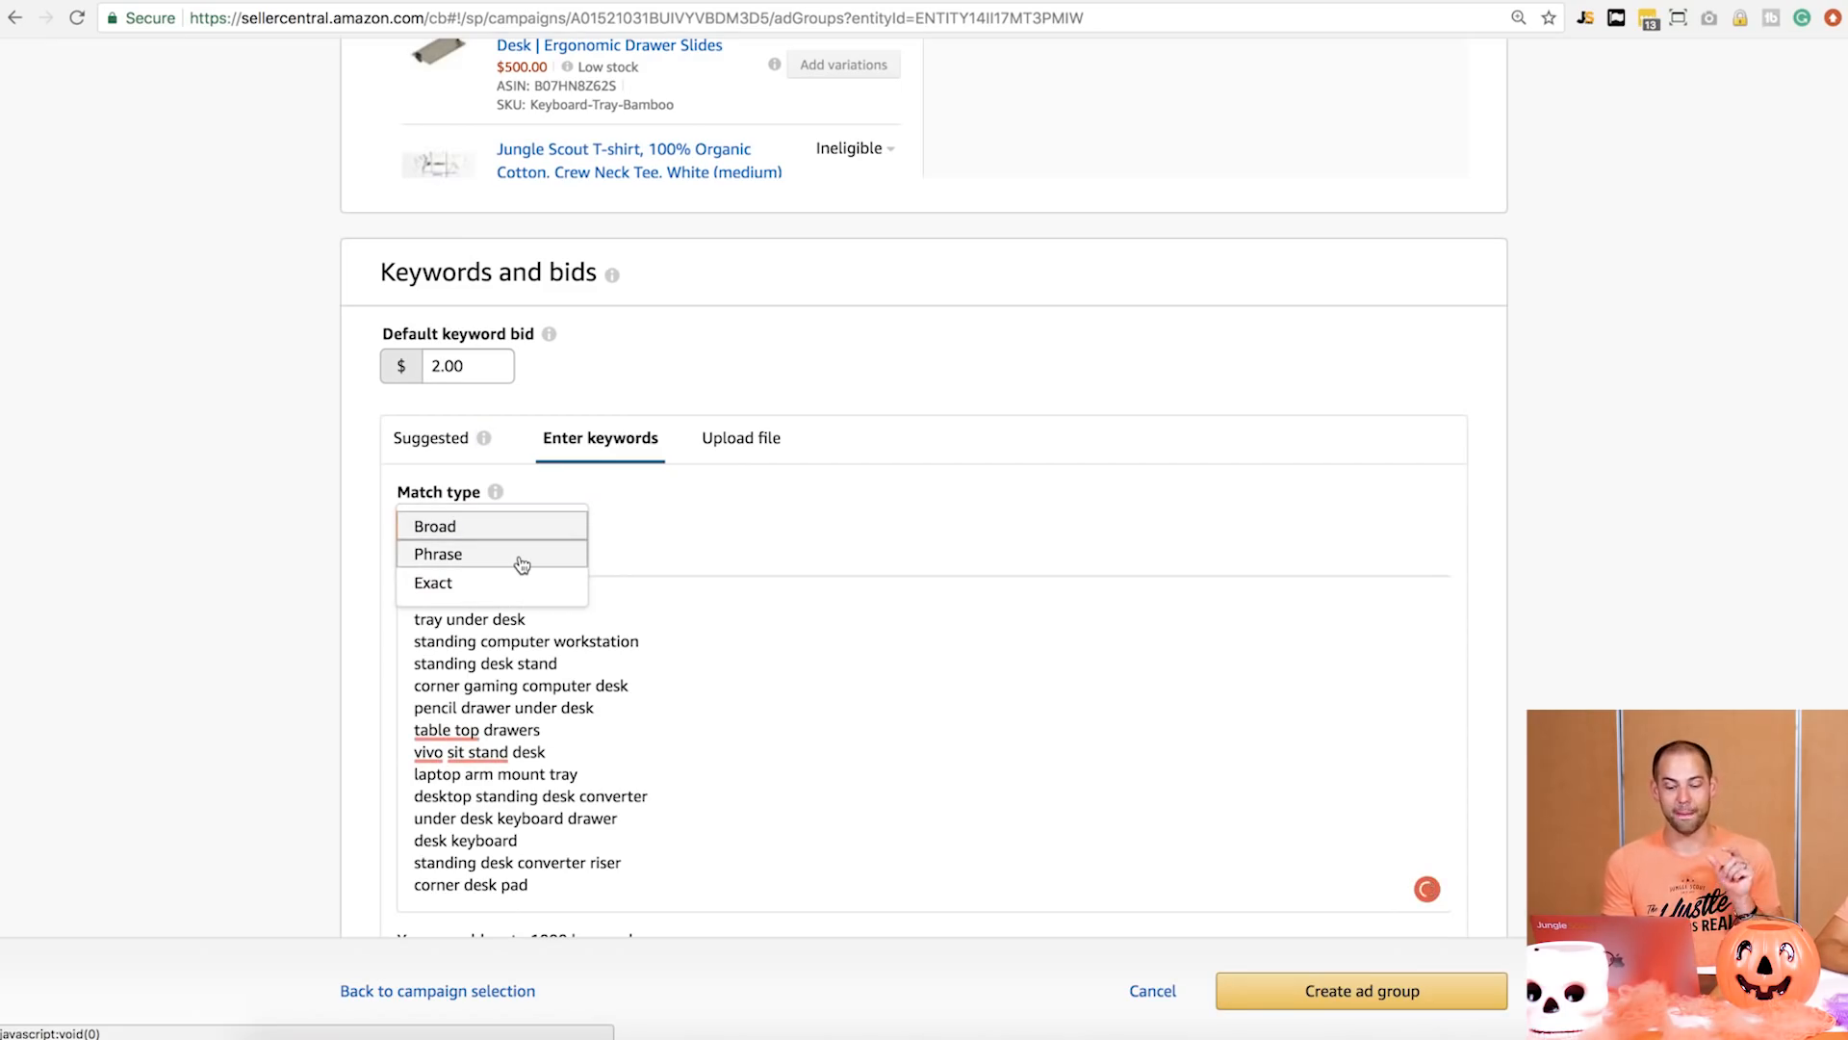
{"action": "left_click", "coordinate": [521, 564]}
{"action": "scroll", "coordinate": [1613, 587], "scroll_direction": "down", "scroll_amount": 5}
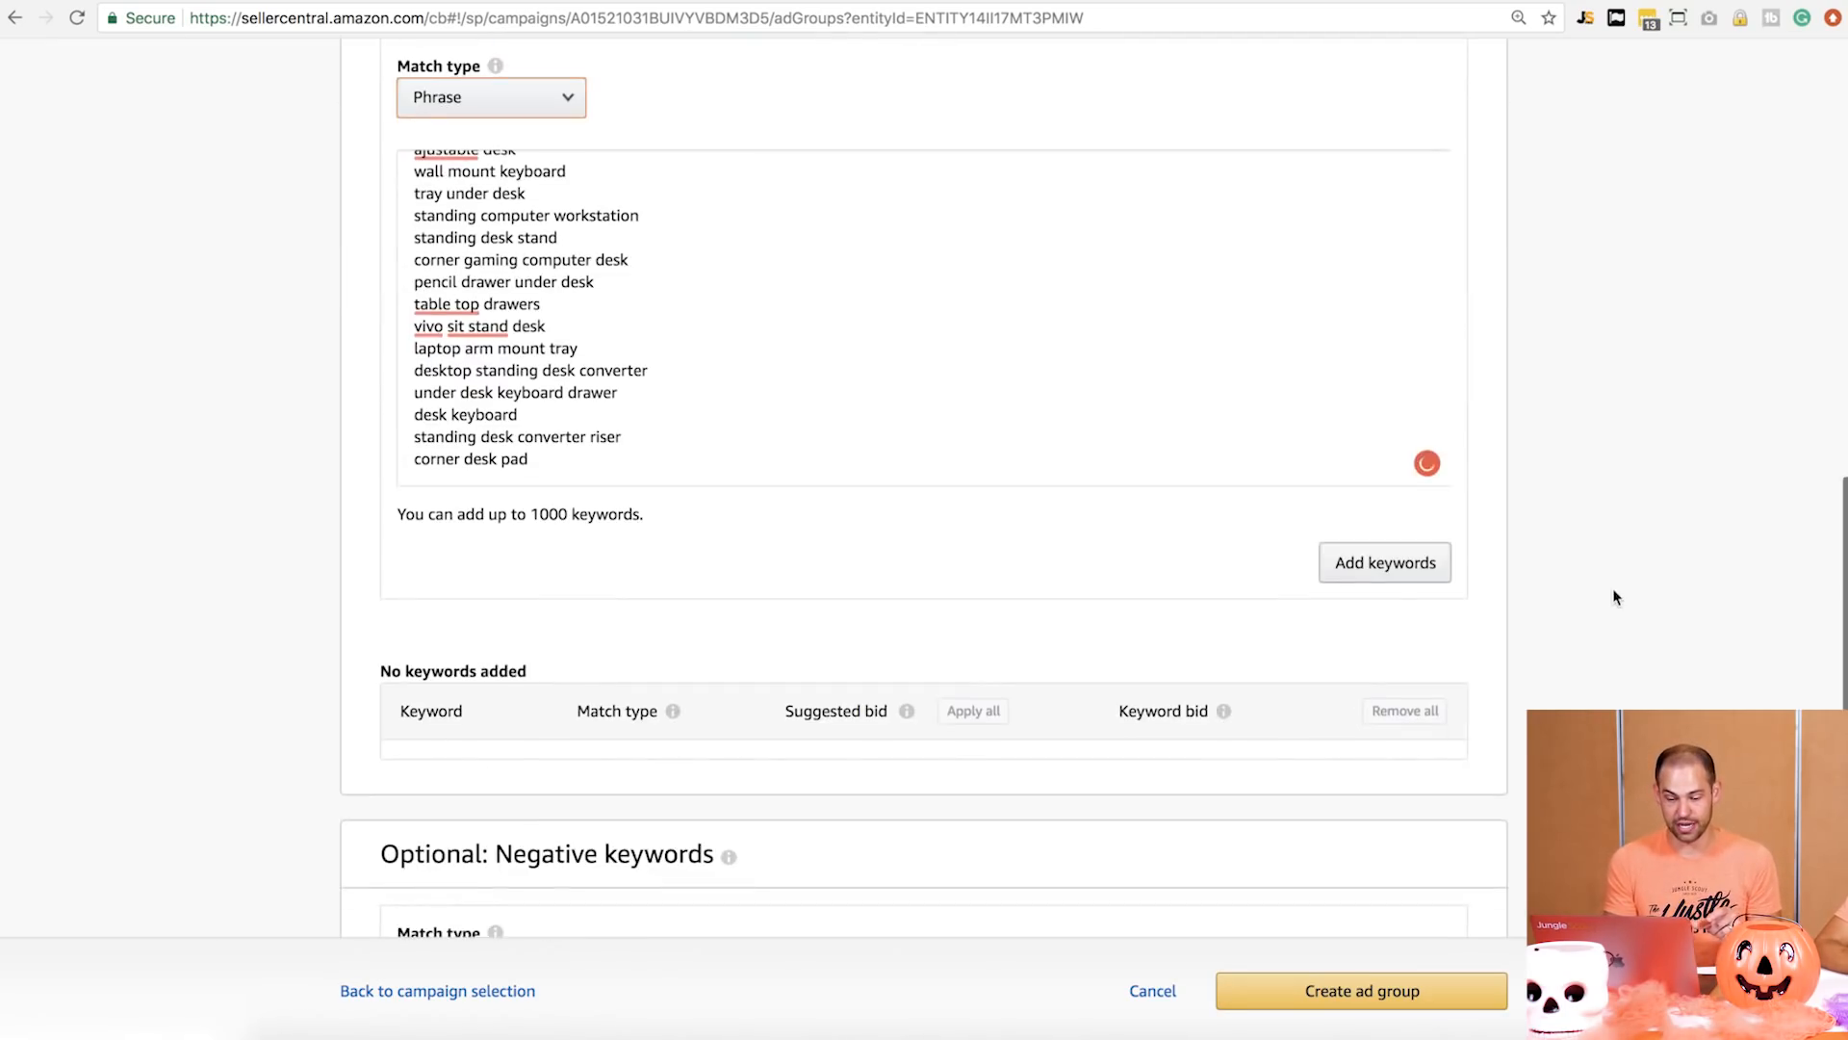
{"action": "left_click", "coordinate": [1426, 555]}
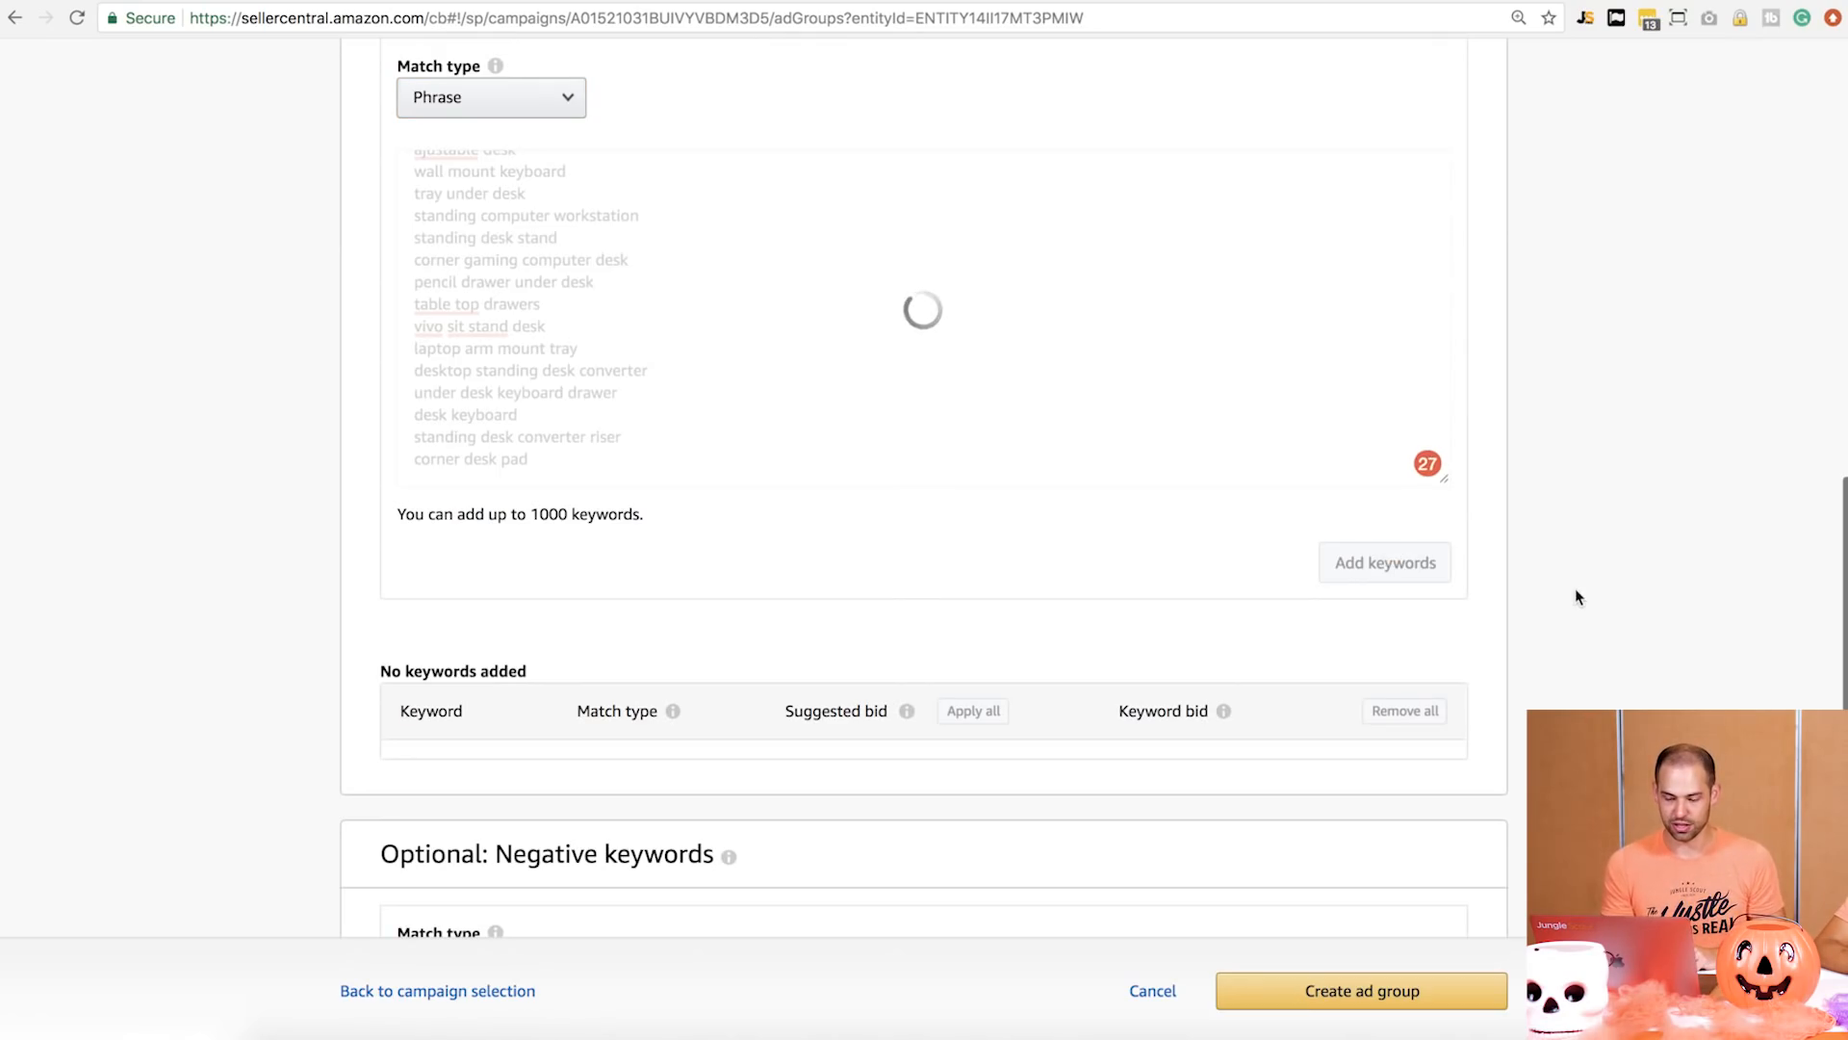
Apply the suggested bids to all phrase-match keywords and create the ad group without negative keywords
{"action": "scroll", "coordinate": [1452, 623], "scroll_direction": "down", "scroll_amount": 2}
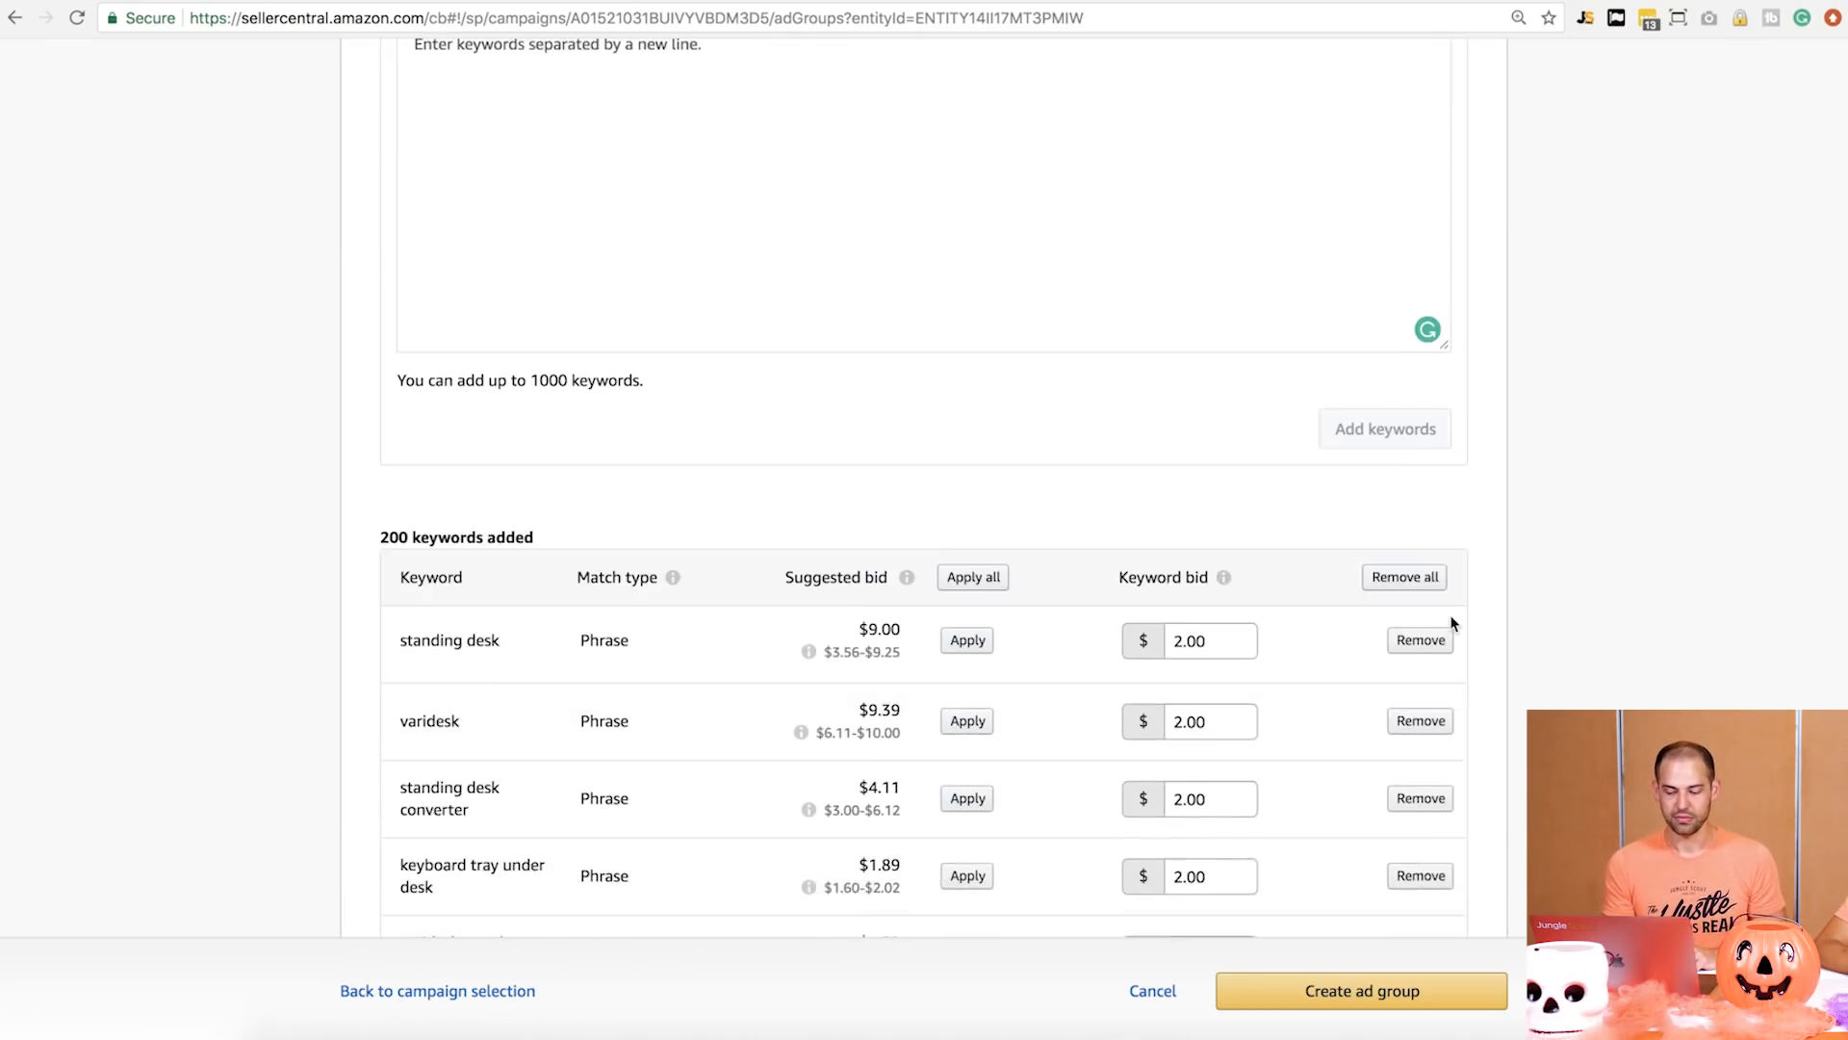
{"action": "scroll", "coordinate": [1452, 623], "scroll_direction": "down", "scroll_amount": 2}
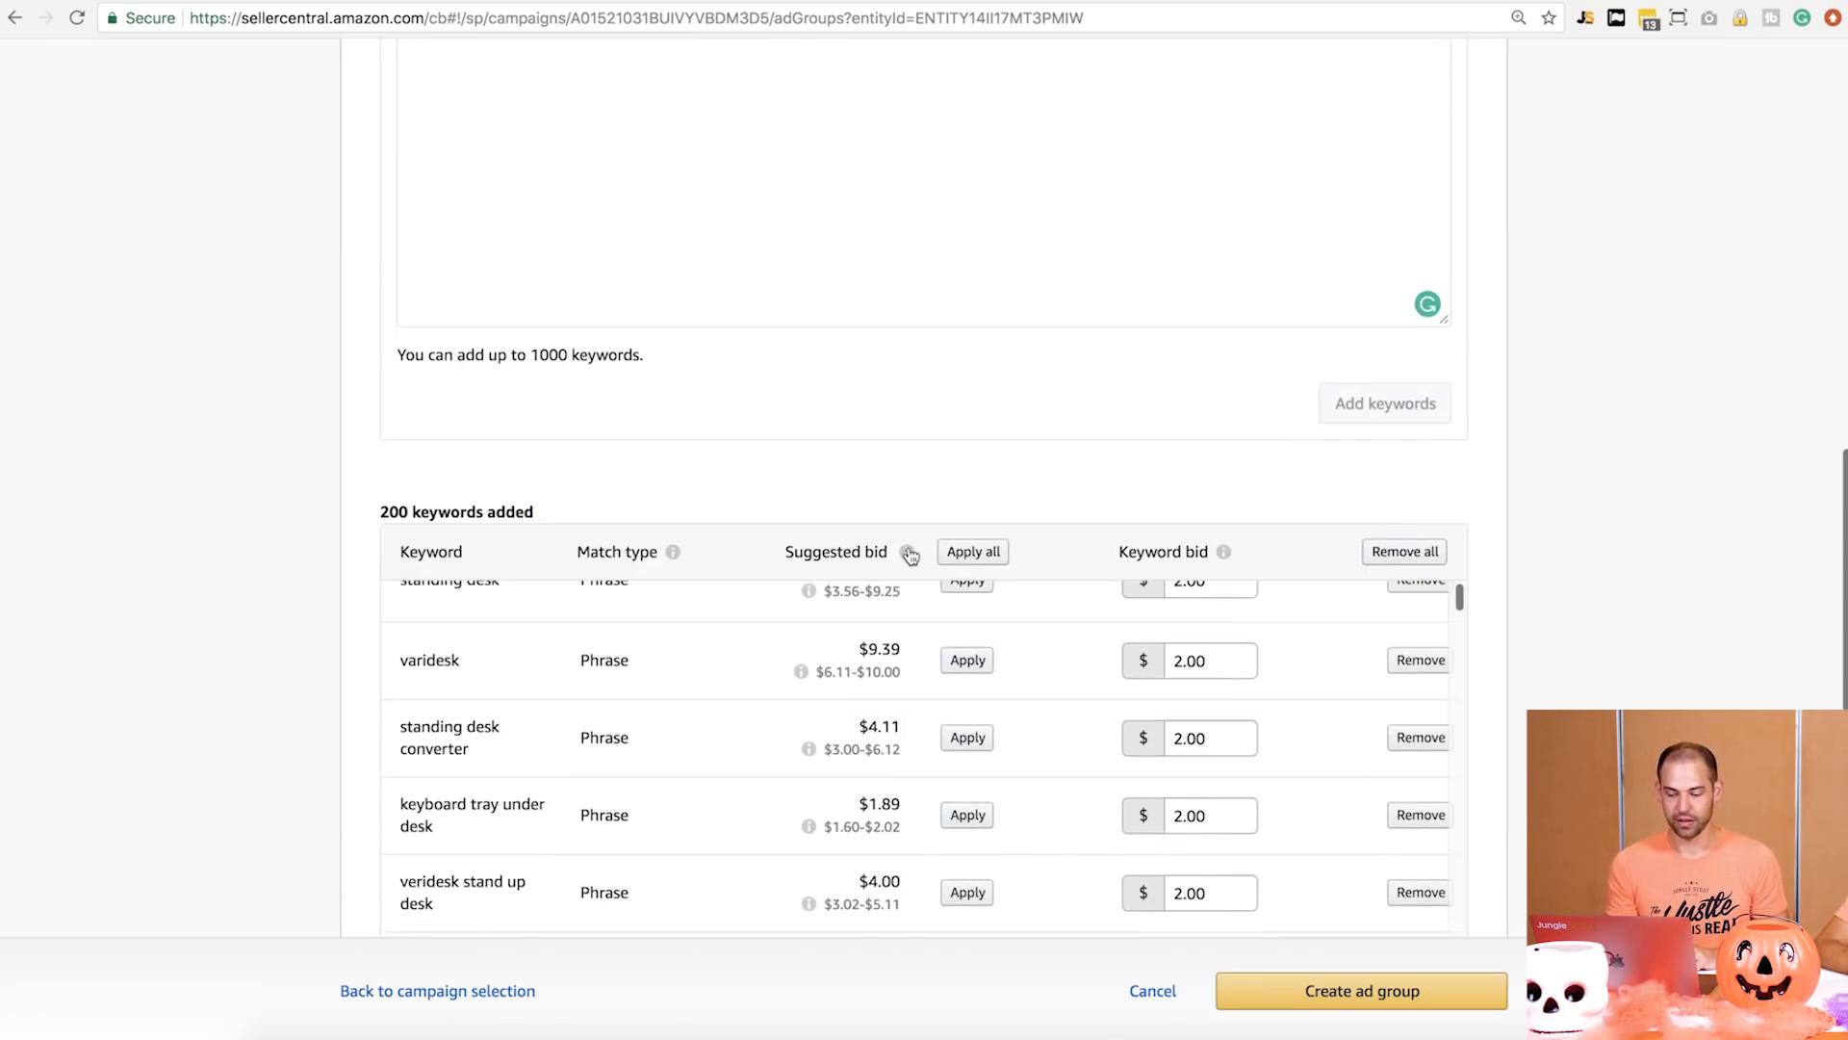
{"action": "left_click", "coordinate": [974, 553]}
{"action": "scroll", "coordinate": [1493, 692], "scroll_direction": "down", "scroll_amount": 10}
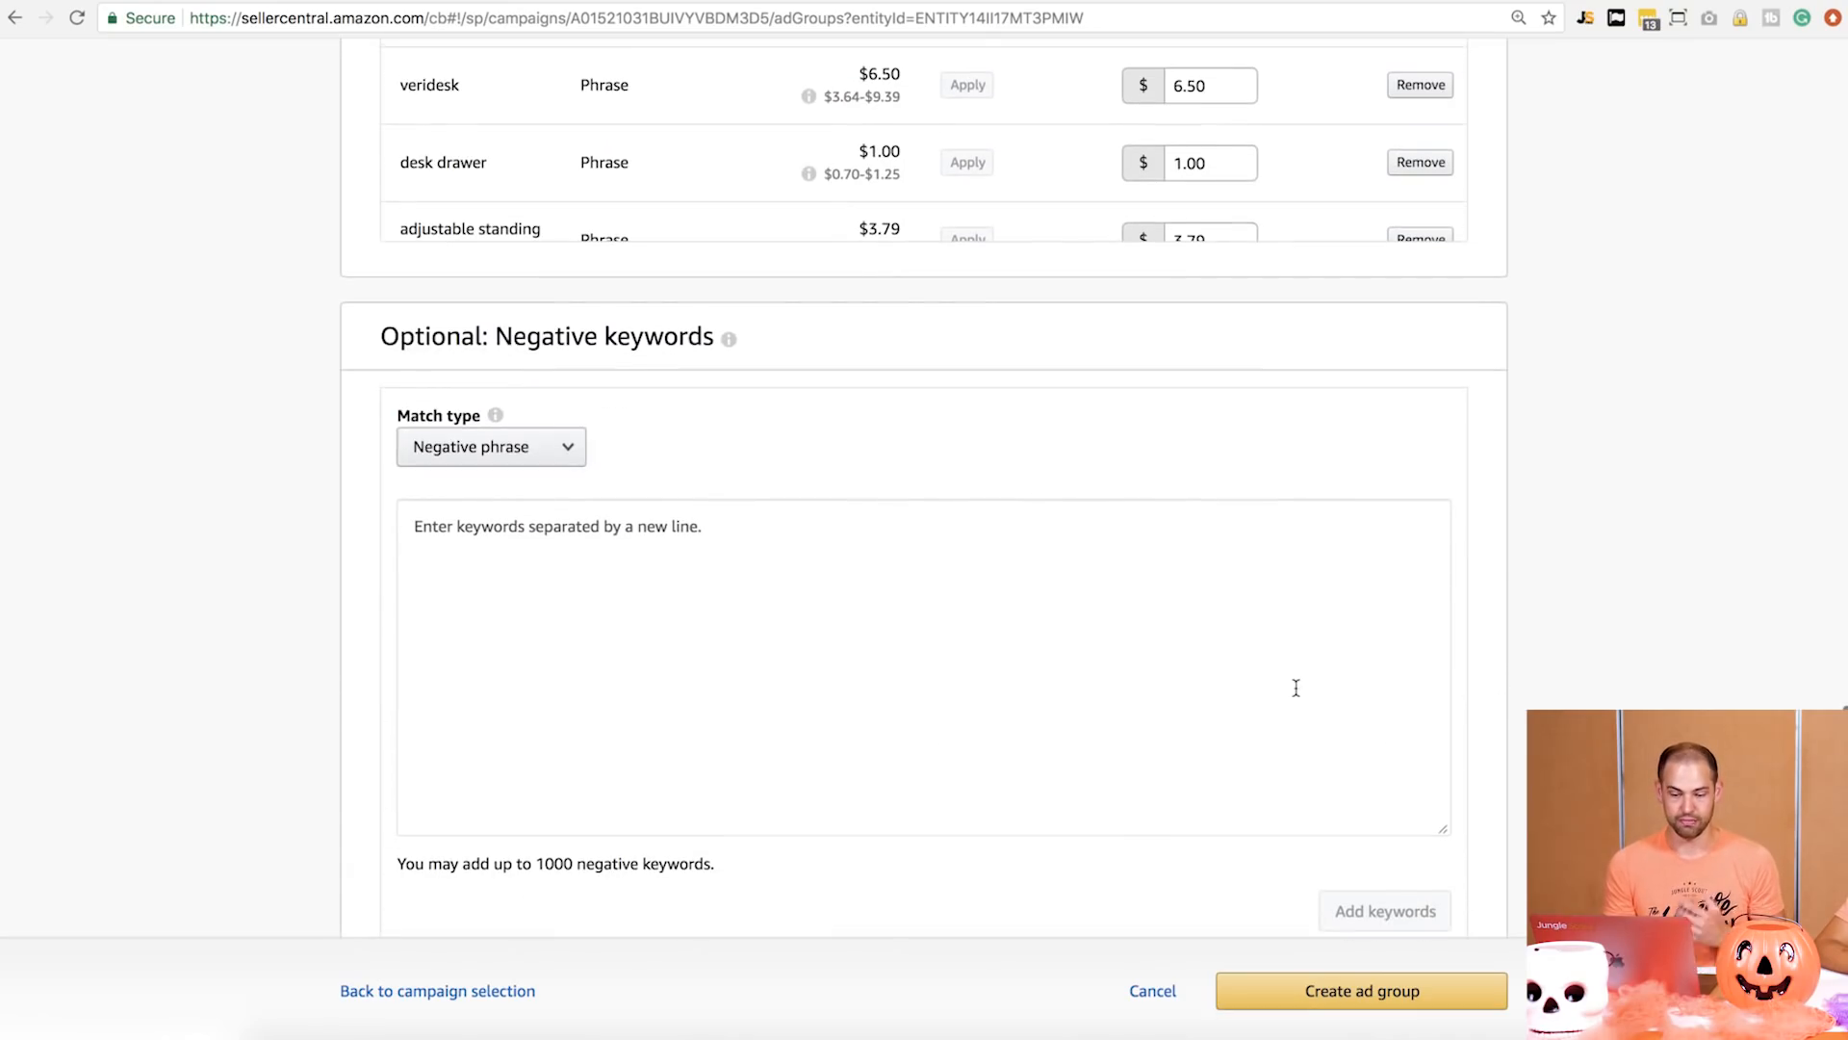
{"action": "left_click", "coordinate": [1373, 993]}
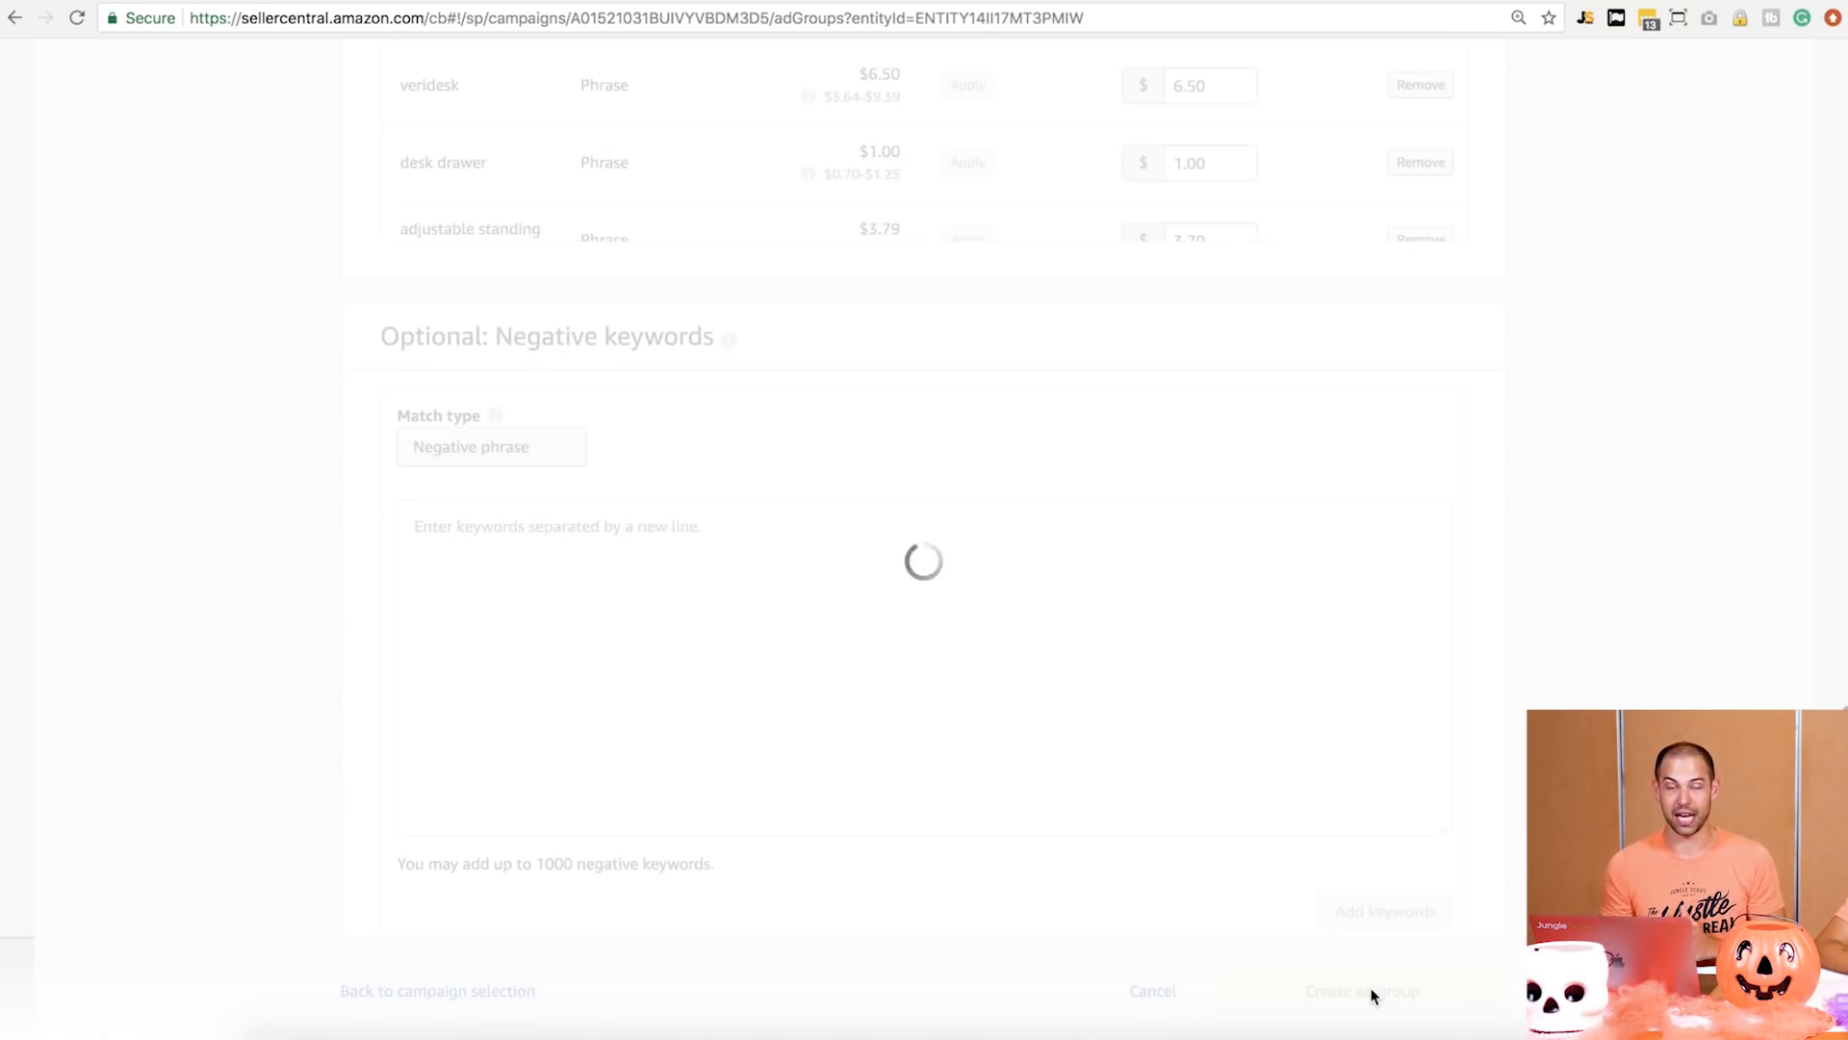